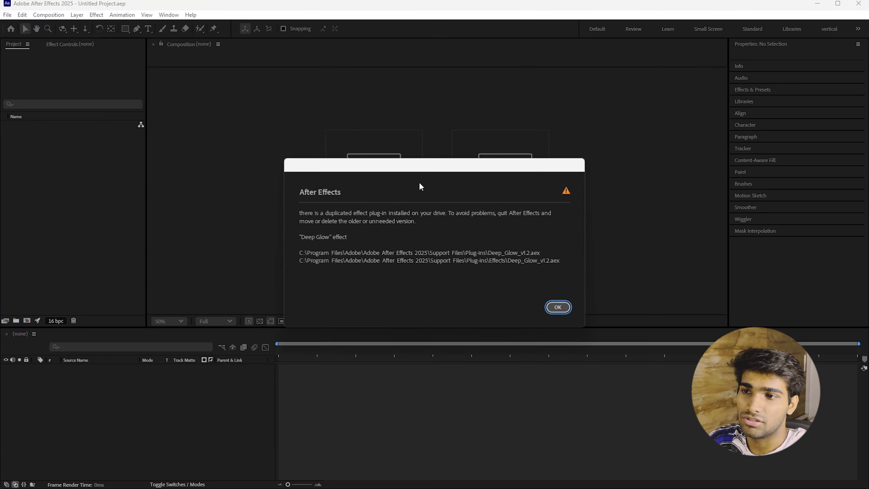
Start a new project after dismissing the duplicate plug-in warning, and create a 1920 x 1080, 50 fps composition named "text animation"
click(551, 305)
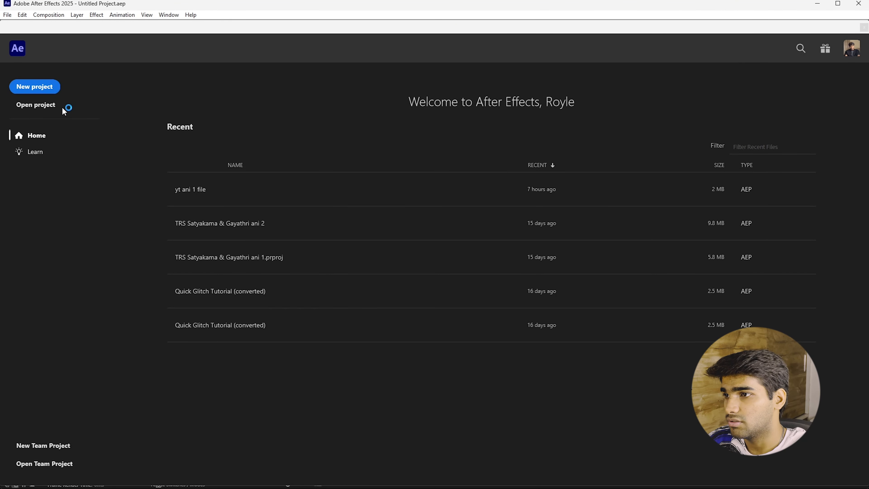
click(34, 87)
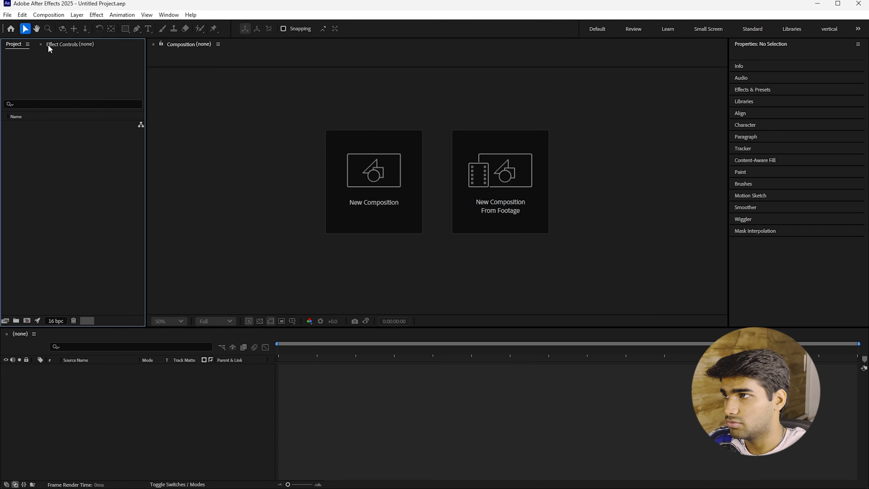
click(43, 17)
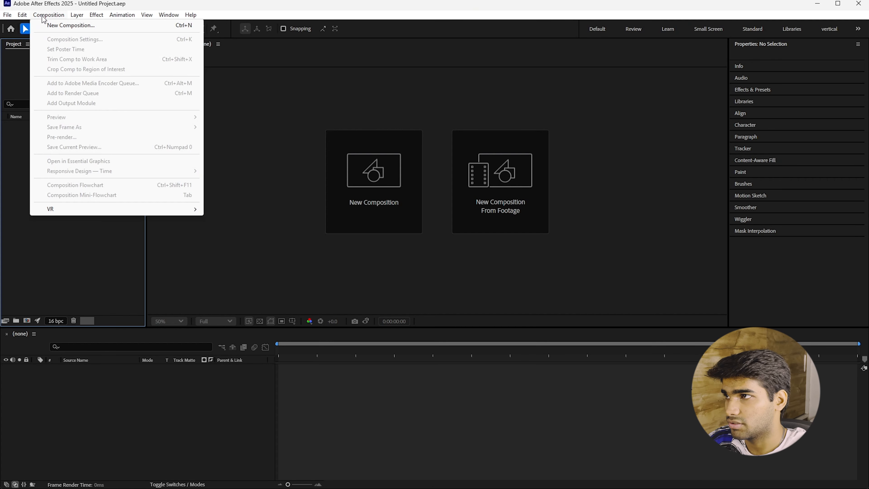
click(51, 25)
text(text animation)
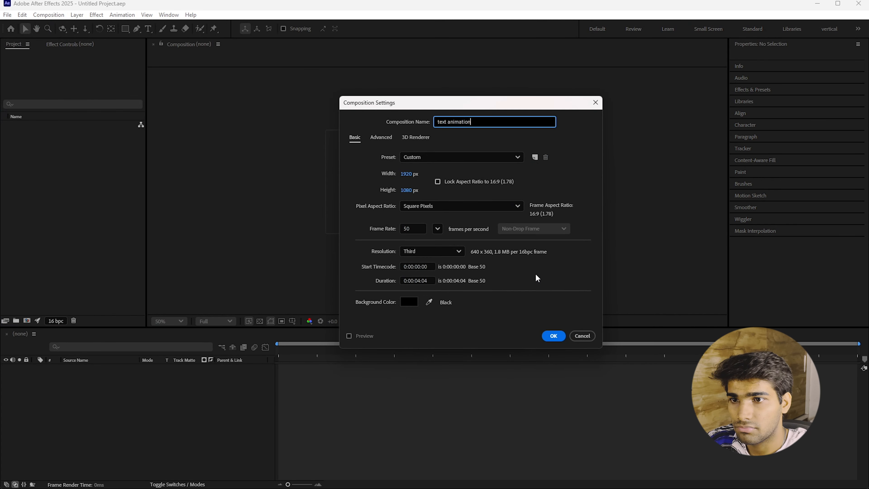
click(553, 336)
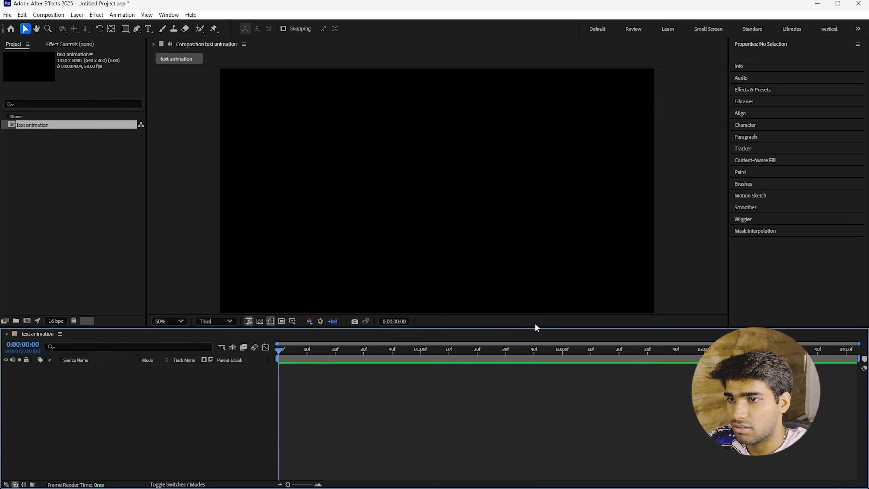
Import cut.mp4.mov from the Downloads folder into the project as footage
right_click(96, 173)
click(165, 212)
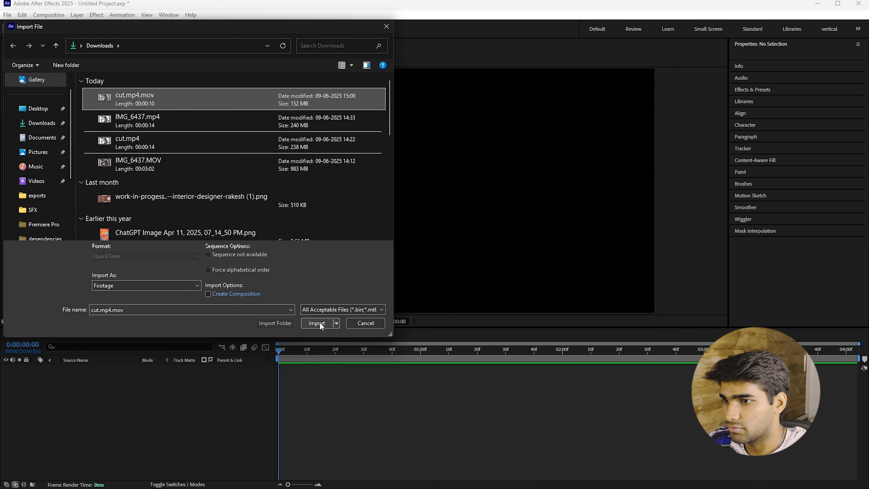
click(316, 322)
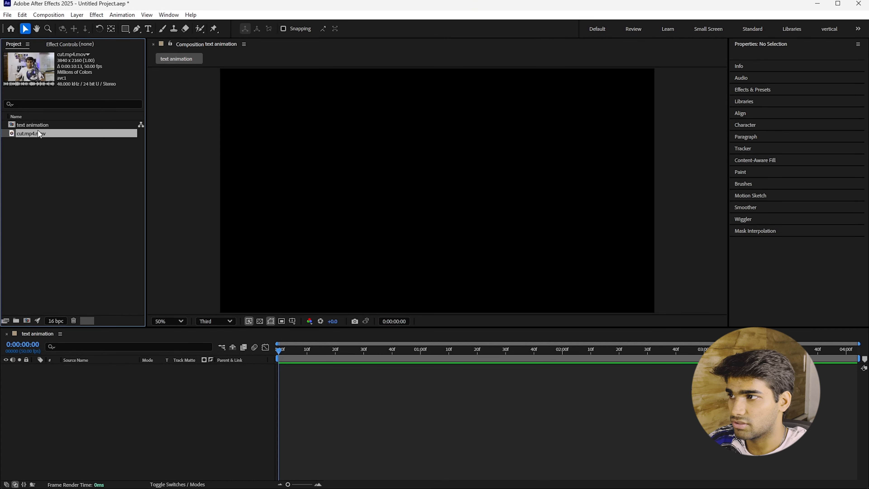
Add cut.mp4.mov to the text animation composition, starting at 0:00, and scale it to 50%
drag(37, 136, 309, 404)
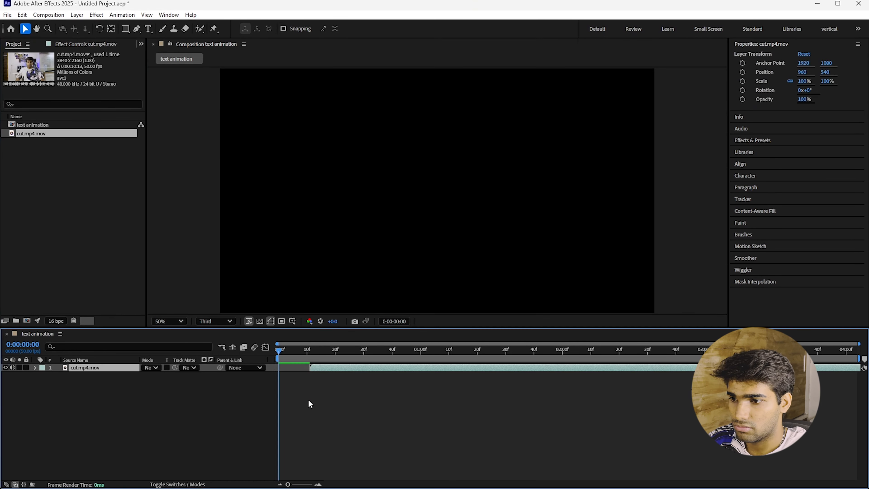
drag(320, 369, 306, 369)
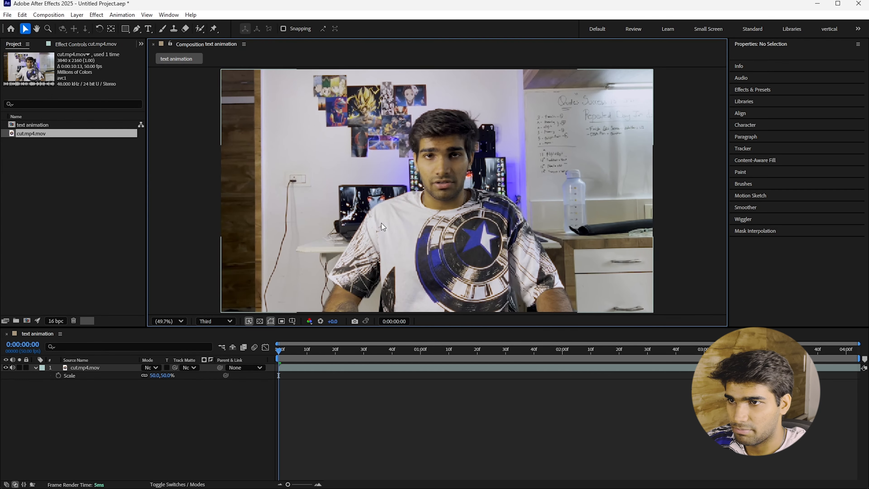
click(224, 320)
click(224, 320)
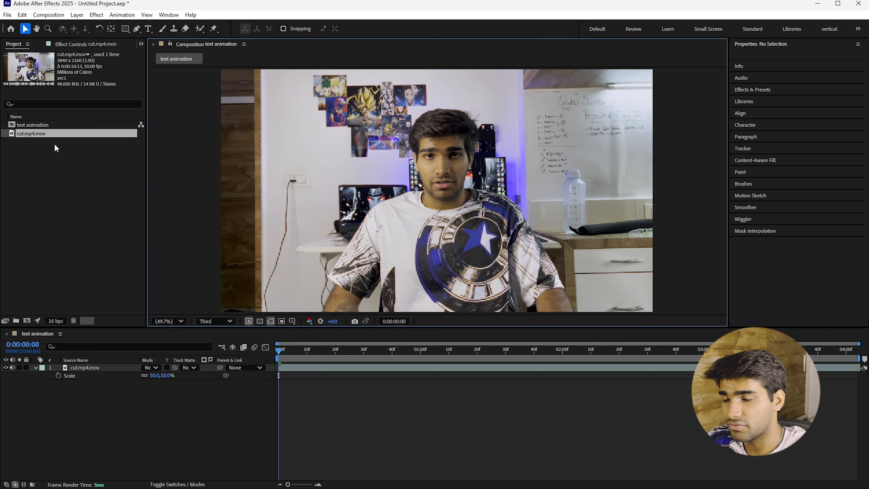
Draw a rectangle about 1653 x 187 px across the lower part of the frame and fill it with black (000000)
click(87, 397)
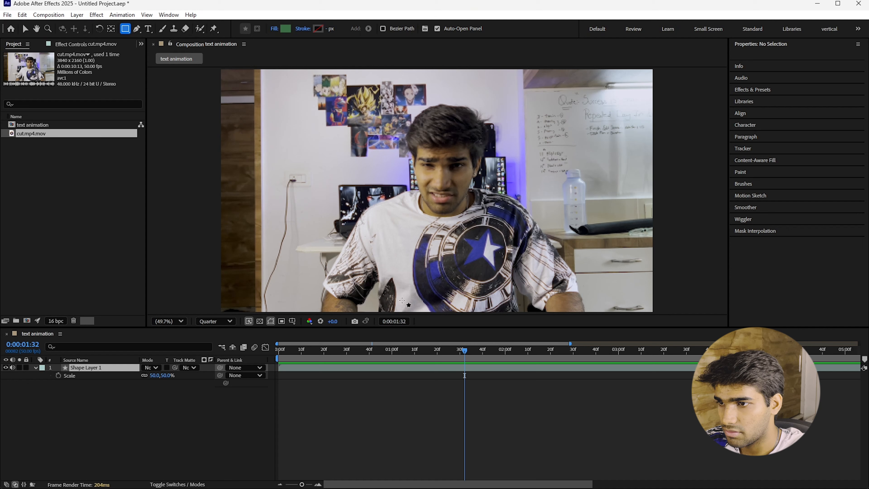
mouse_move(253, 256)
mouse_down()
mouse_move(636, 292)
mouse_move(625, 298)
mouse_up()
key(v)
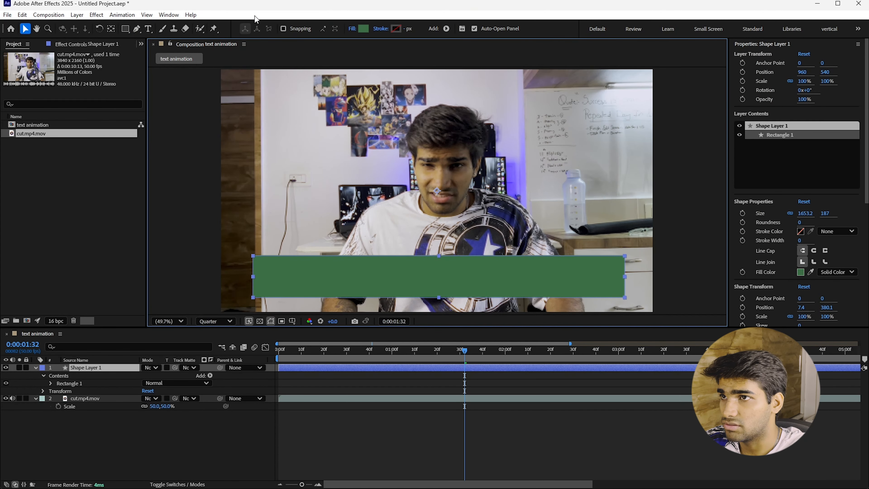
click(360, 26)
drag(605, 110, 565, 179)
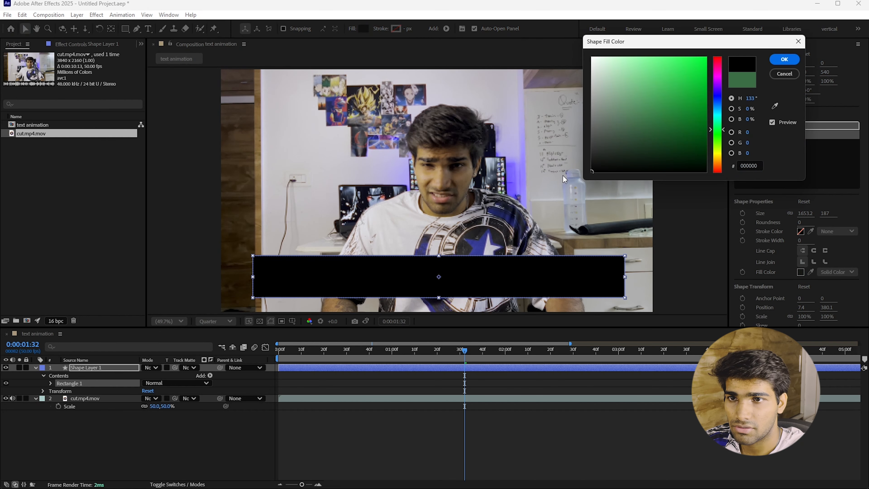
click(785, 60)
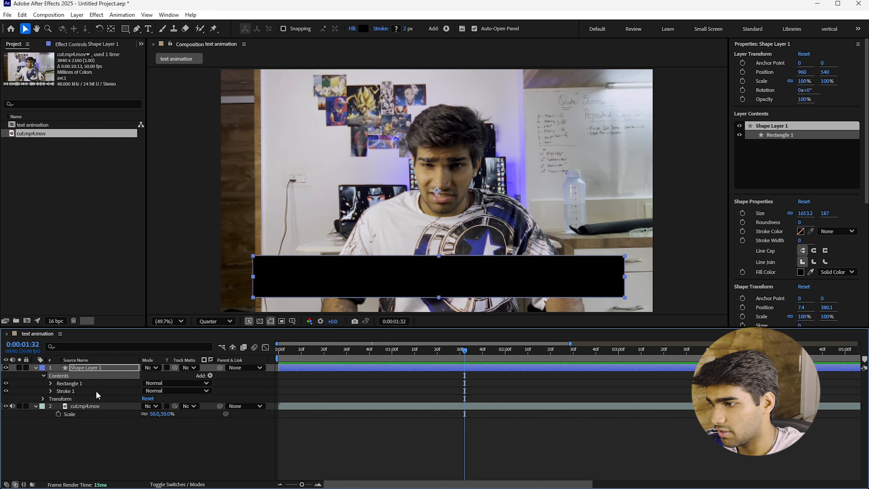
Give the black bar's shape layer a stroke with a width of 4
click(212, 377)
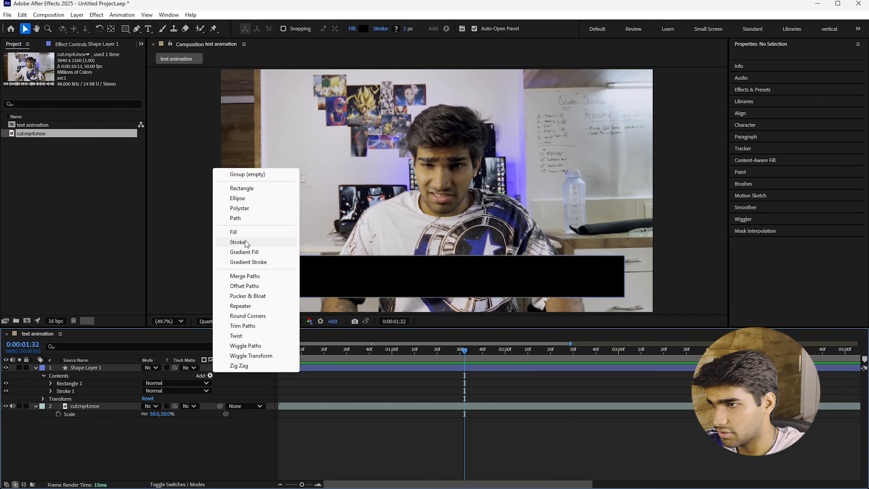
click(229, 310)
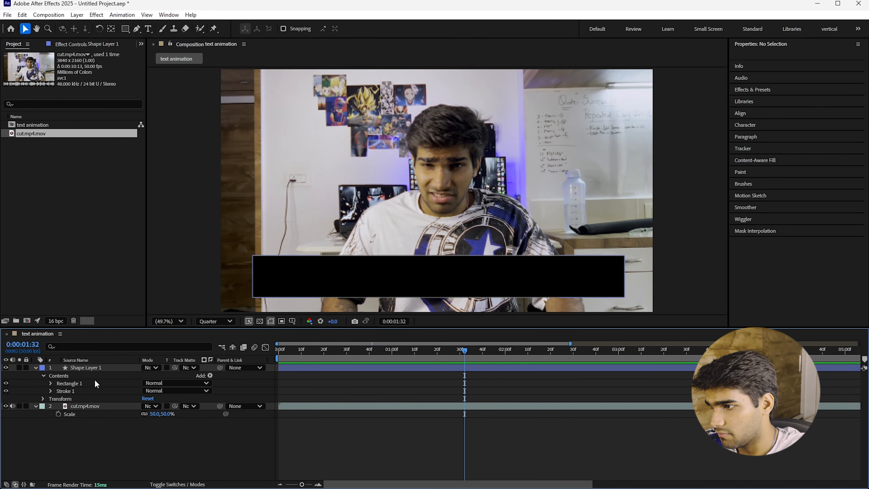
click(50, 391)
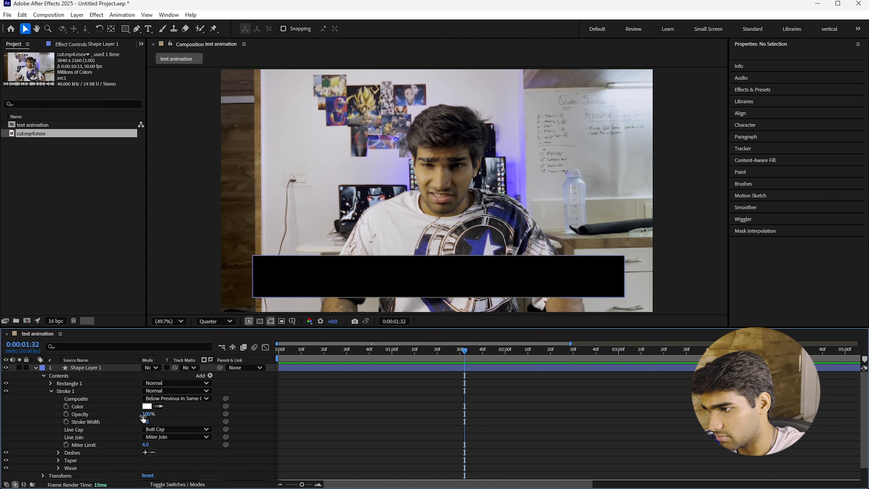
drag(146, 421, 185, 437)
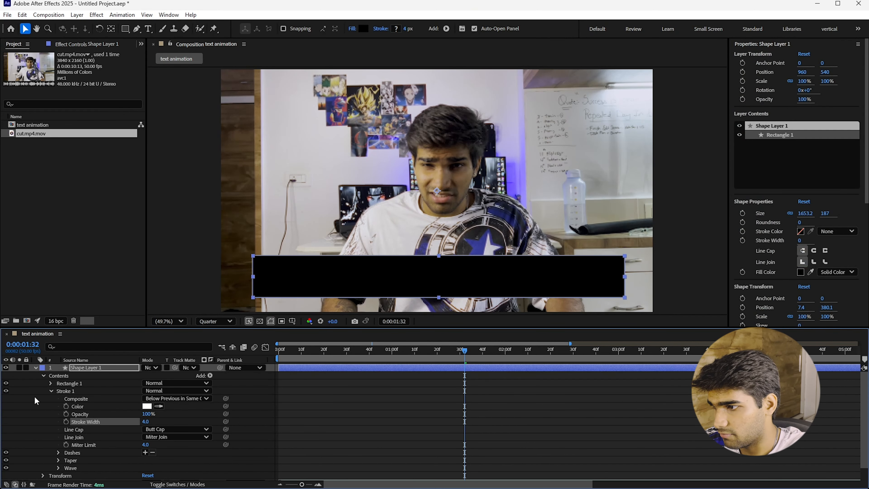
click(46, 401)
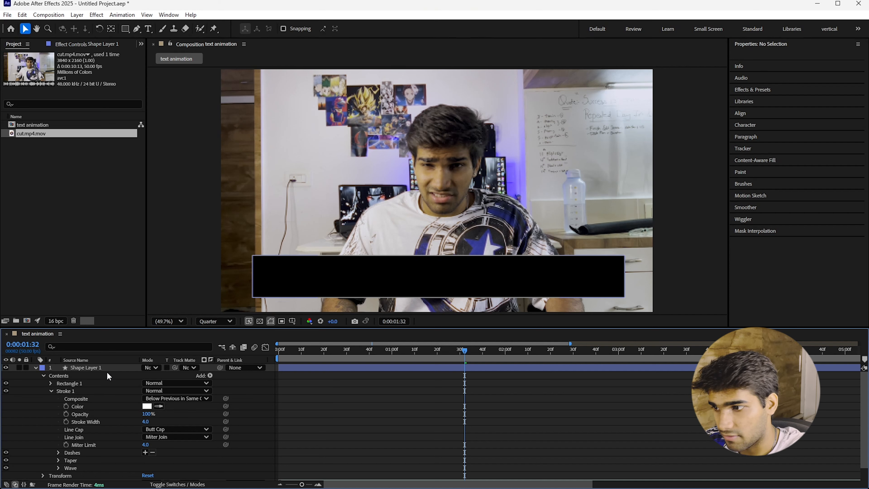
Set the black bar's corner roundness to 59 and the composition preview resolution to Full
click(96, 367)
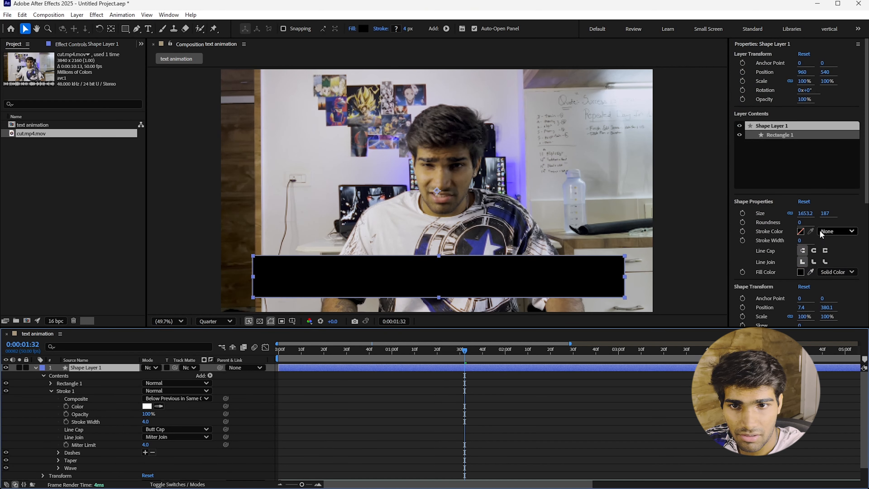
drag(801, 222, 823, 224)
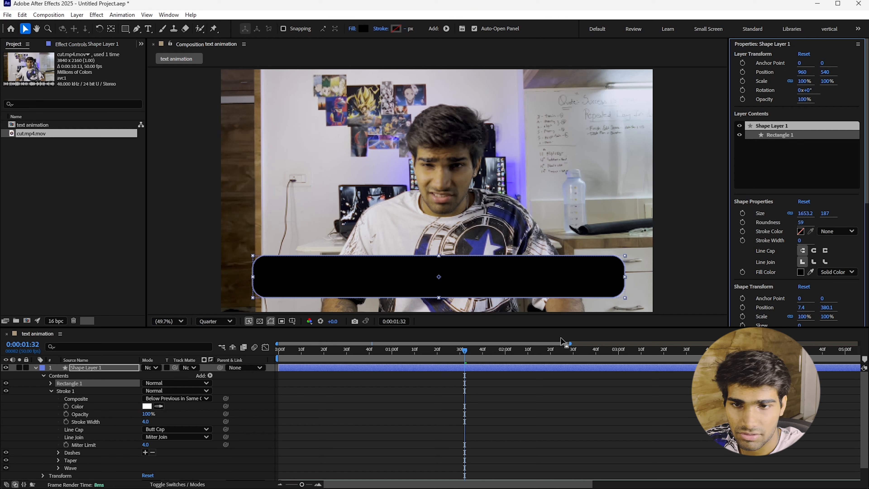
click(360, 407)
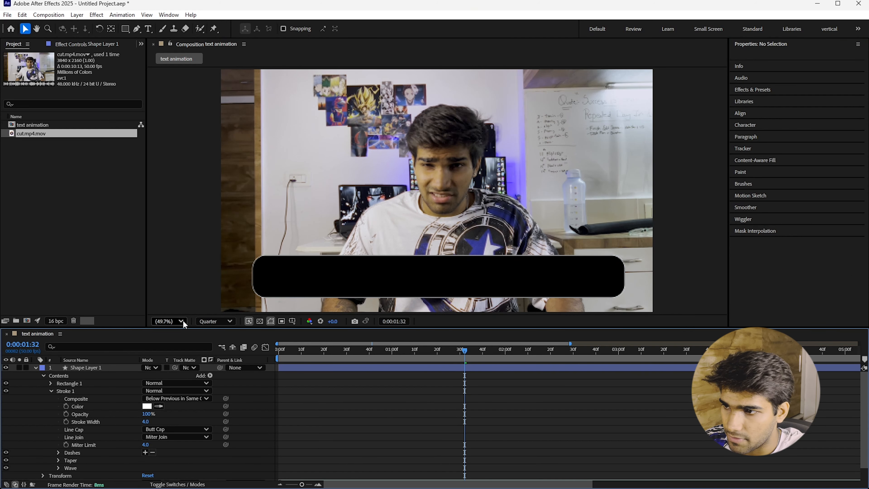
click(206, 322)
click(211, 352)
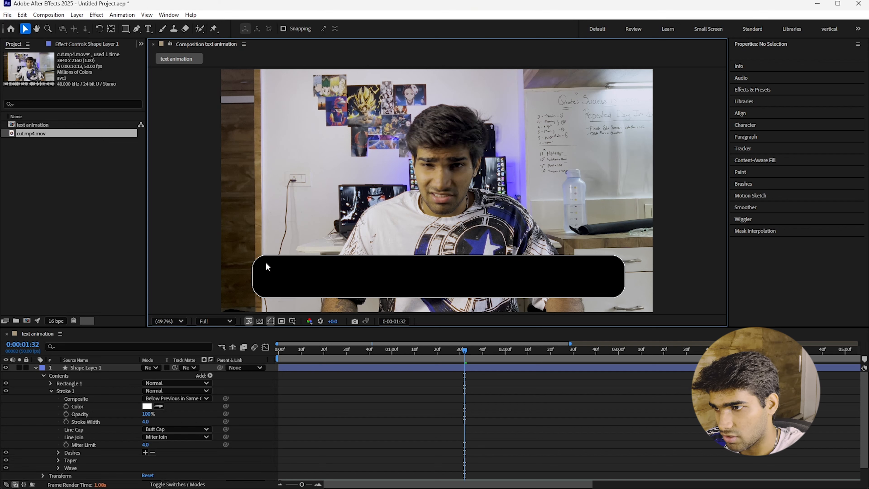
Duplicate the black bar's shape layer and try moving the copy up to a vertical position of 387
click(70, 368)
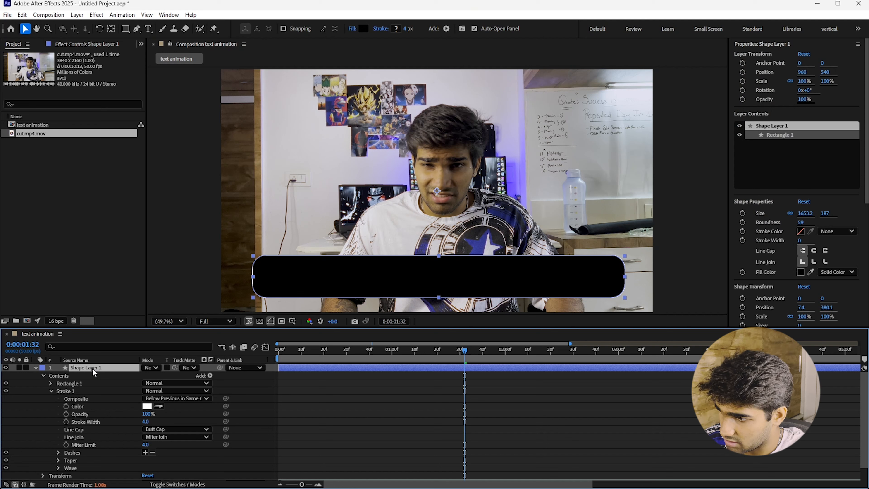
key(ctrl+d)
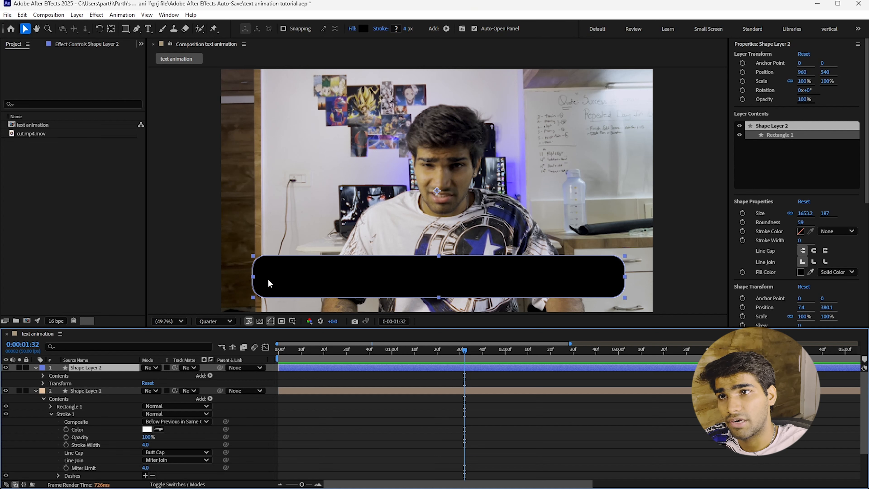
key(p)
drag(162, 376, 108, 371)
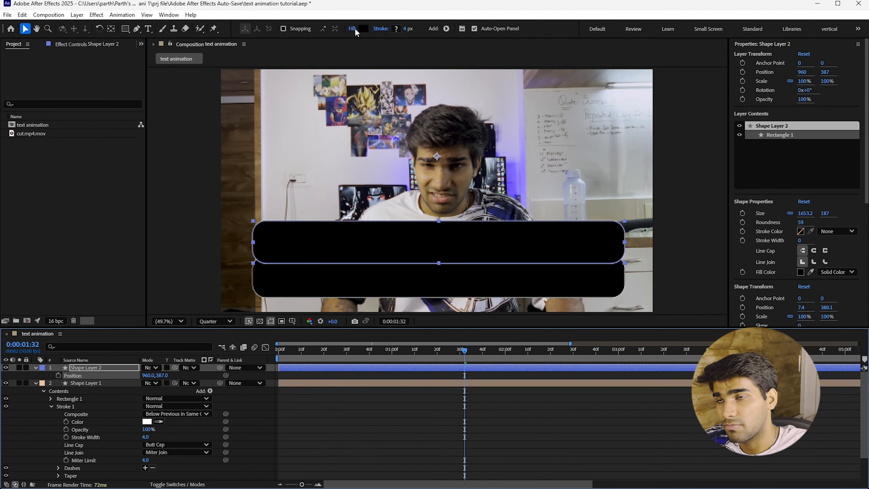
Set the fill of the duplicated bar, Shape Layer 2, to None
click(352, 29)
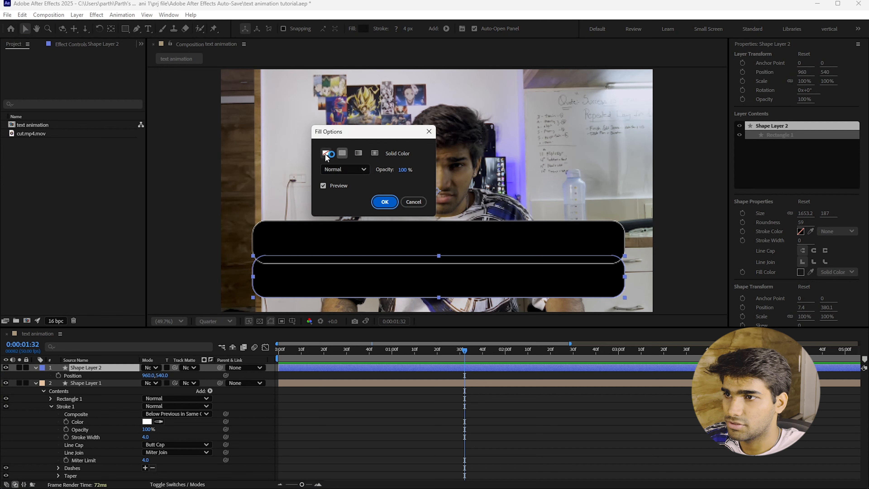
click(385, 201)
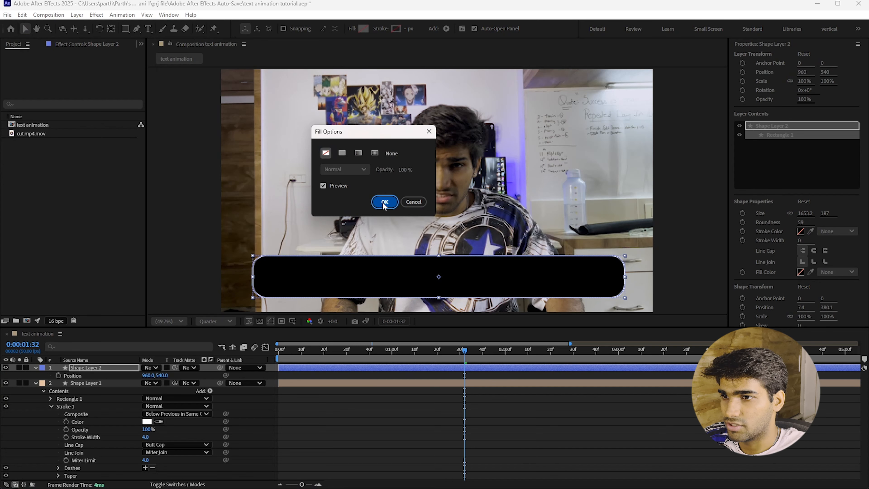
click(111, 367)
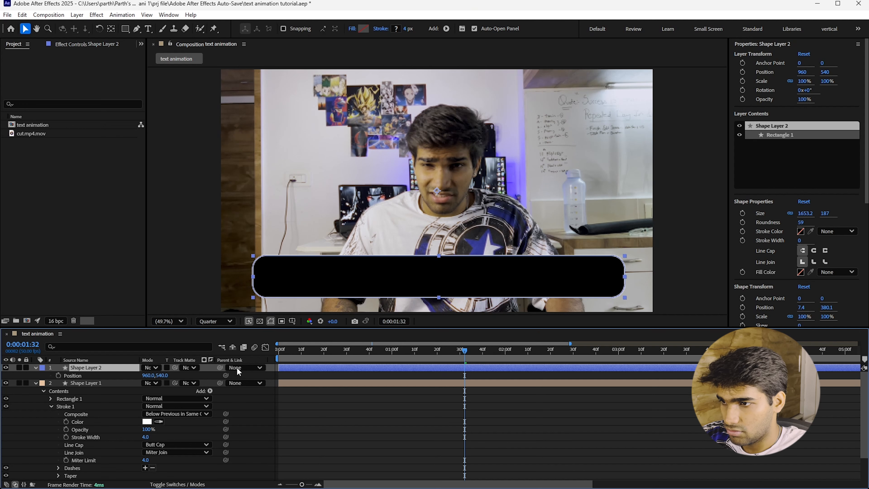
key(p)
key(ctrl+a)
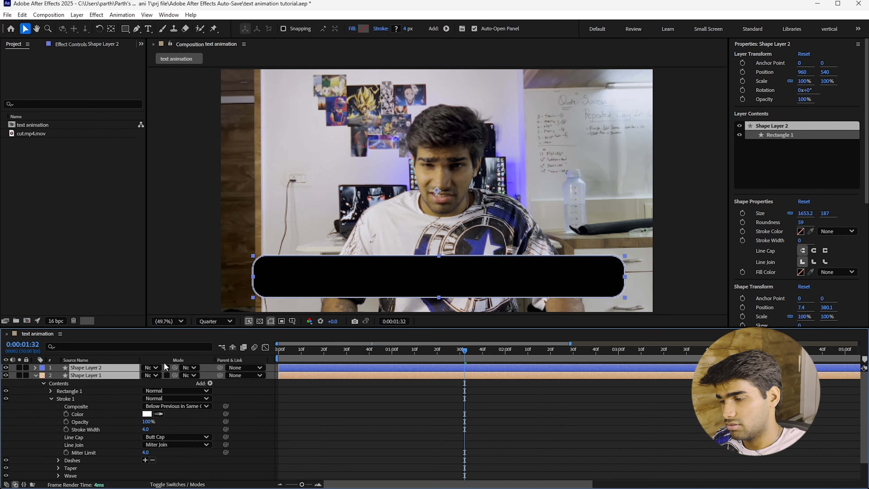
click(133, 375)
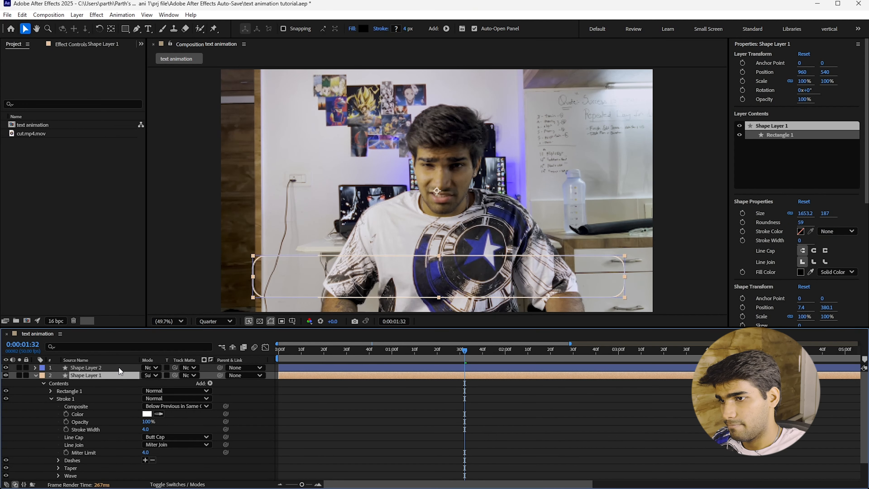
key(ctrl+z)
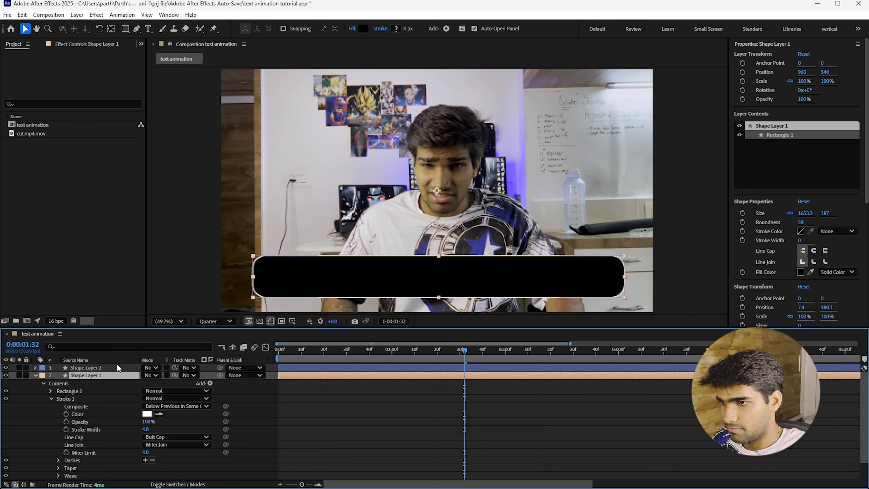
Toggle Shape Layer 1's visibility off and on to check the outline copy, and select Shape Layer 2
click(6, 375)
click(6, 375)
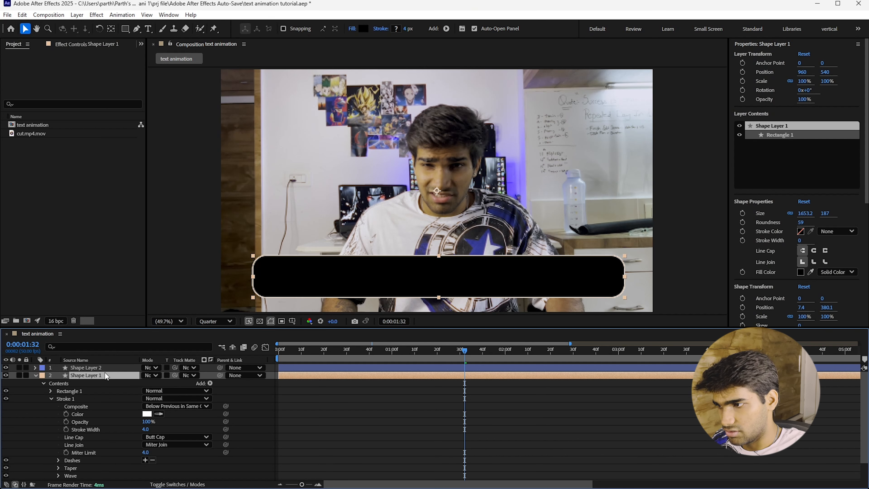
key(ctrl+shift+a)
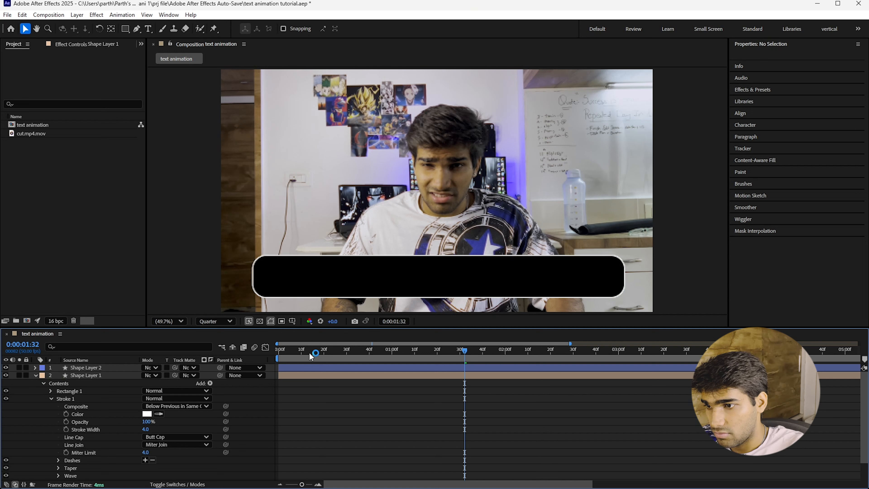
click(87, 368)
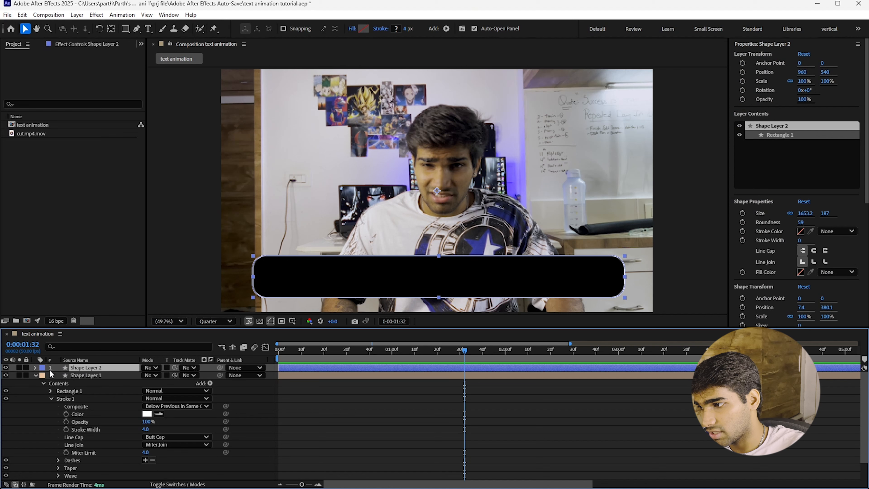
Hide Shape Layer 1 and add Trim Paths to the contents of Shape Layer 2, with its properties expanded
click(7, 375)
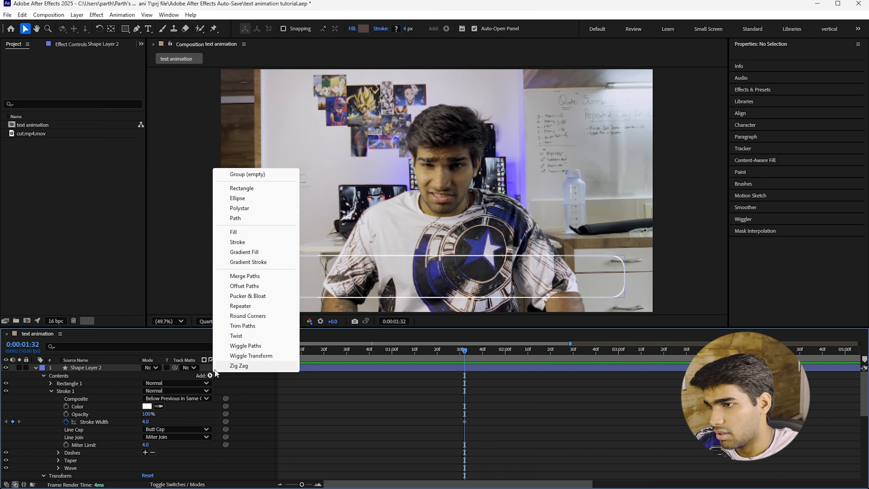
click(238, 326)
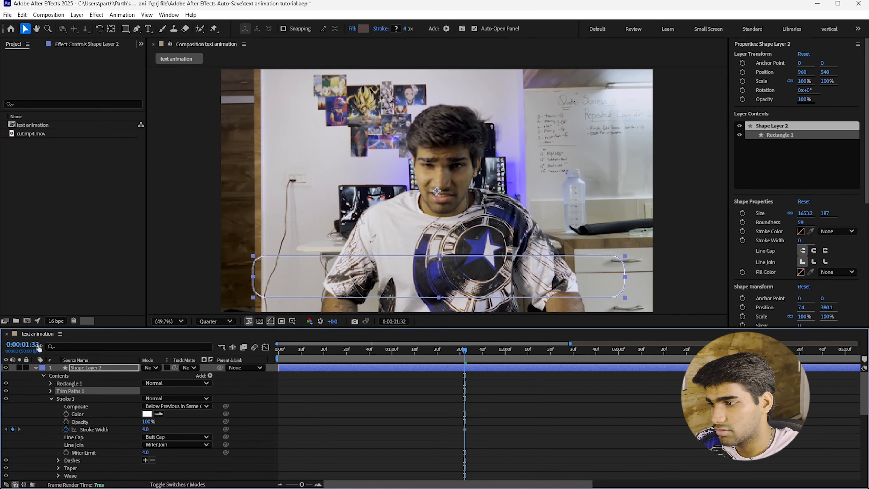
click(51, 390)
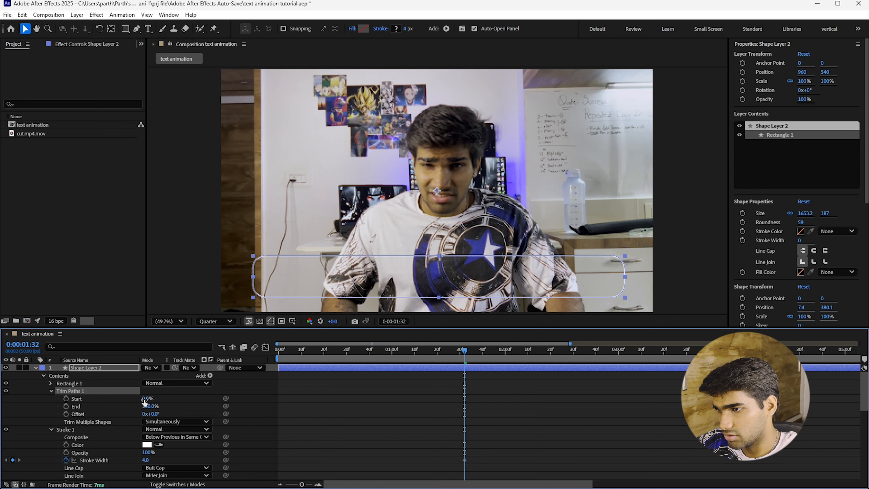
Set Shape Layer 2's Trim Paths End to 0% and Offset to 180°
mouse_move(148, 407)
mouse_down()
mouse_move(104, 407)
mouse_move(161, 415)
mouse_move(229, 407)
mouse_move(217, 407)
mouse_up()
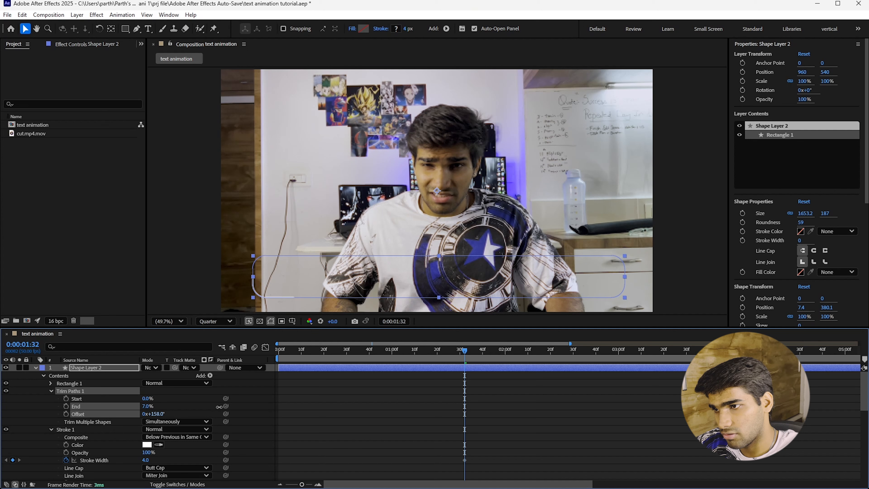
drag(219, 406, 231, 406)
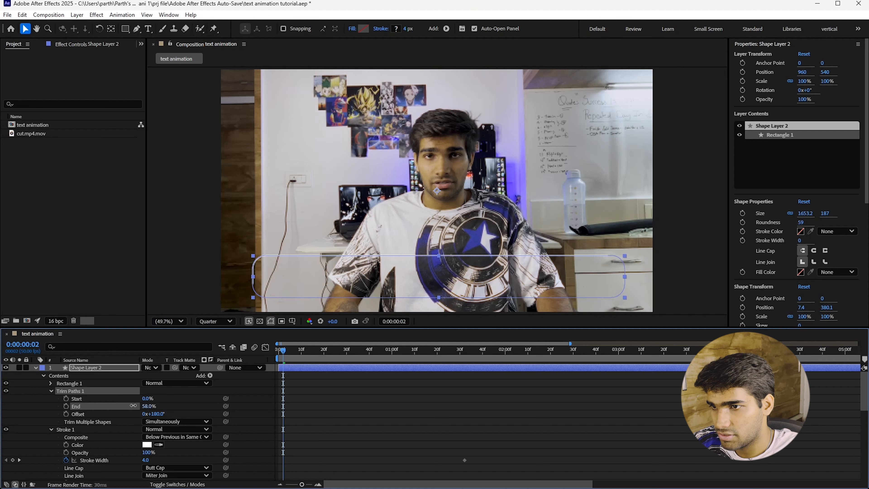
mouse_move(170, 413)
mouse_down()
mouse_move(129, 410)
mouse_move(185, 418)
mouse_move(127, 407)
mouse_up()
click(150, 410)
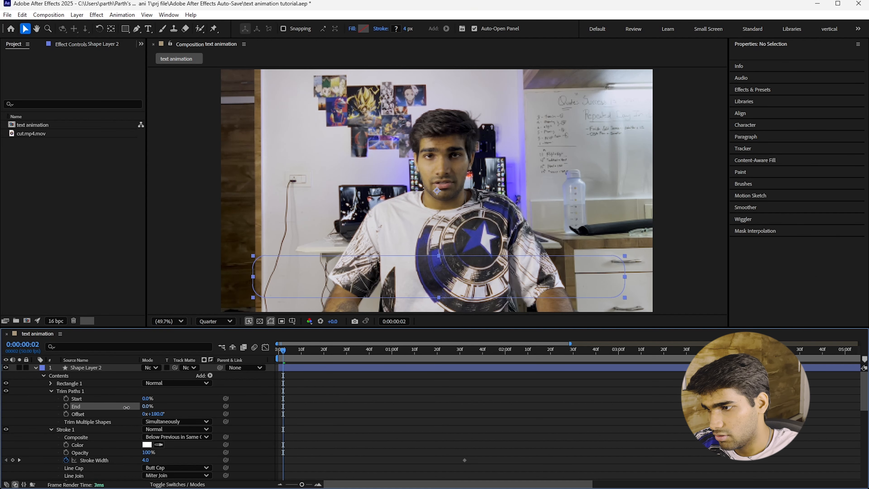
Keyframe the Trim Paths End from 0% at the first frame to 100% at 0:00:02:00
click(66, 406)
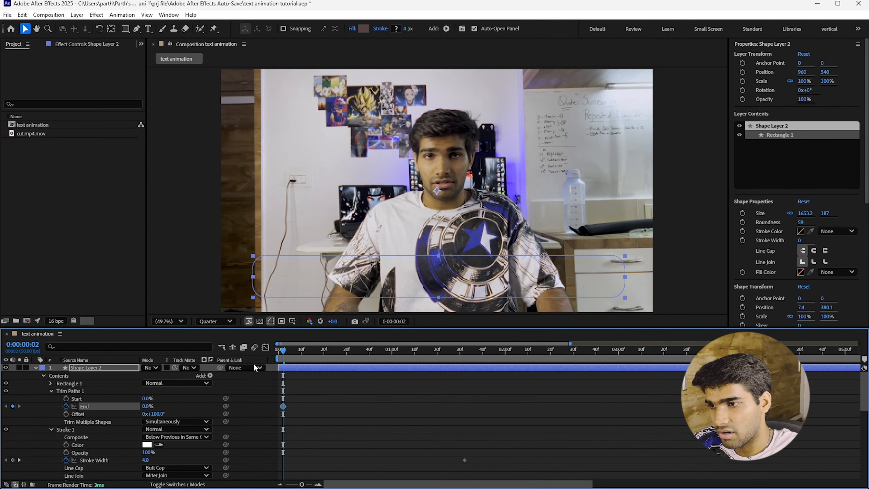
key(Delete)
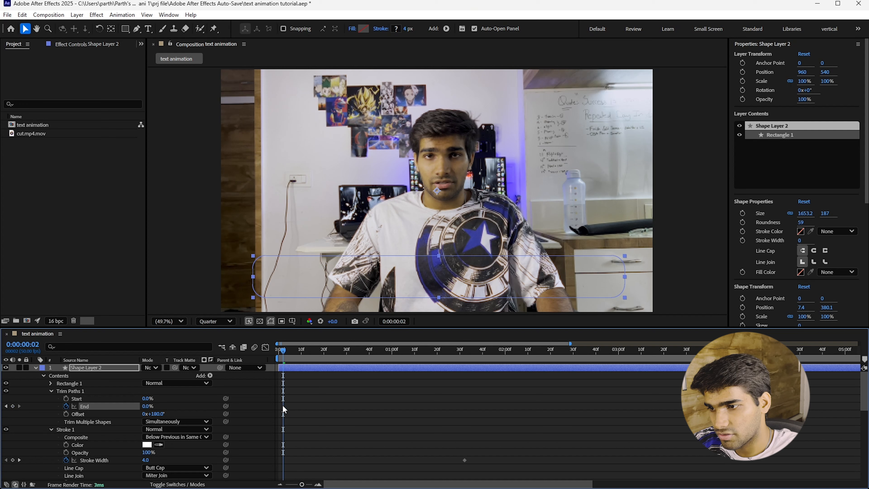
key(ctrl+z)
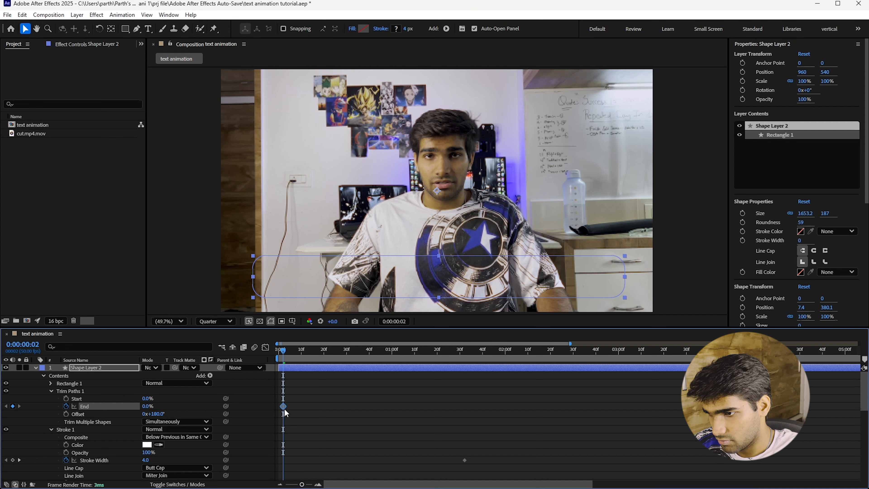
drag(283, 407, 280, 407)
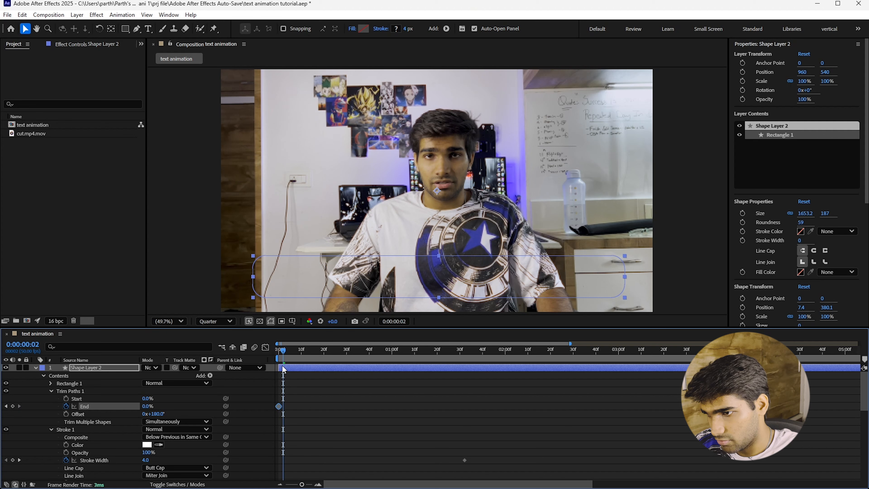
drag(283, 355, 505, 356)
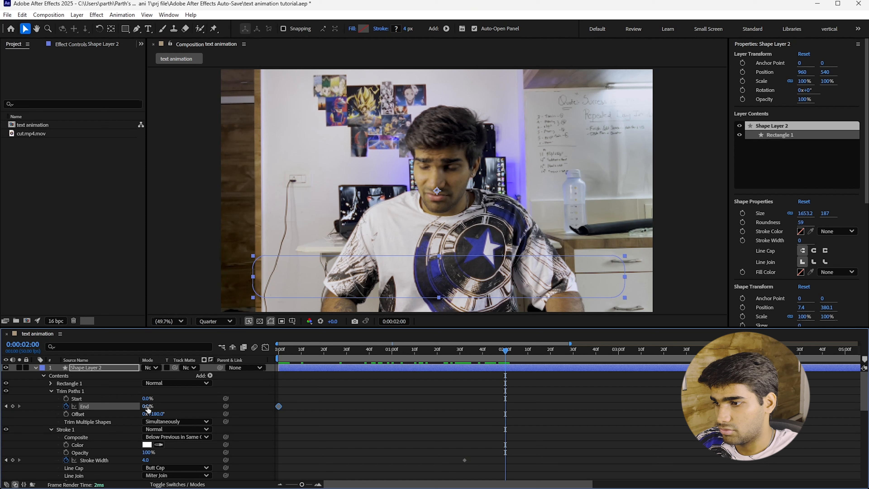
drag(152, 406, 199, 406)
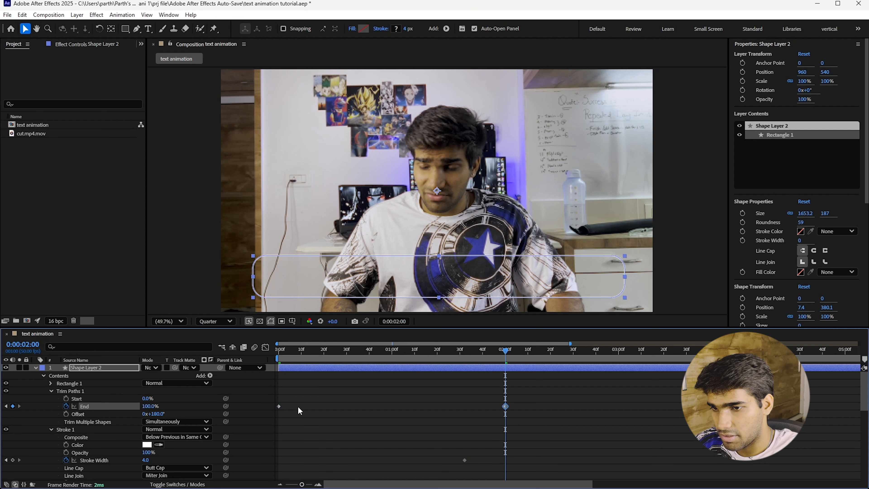
Preview the outline animation and shorten it by moving the 100% End keyframe to 0:00:01:00
key(space)
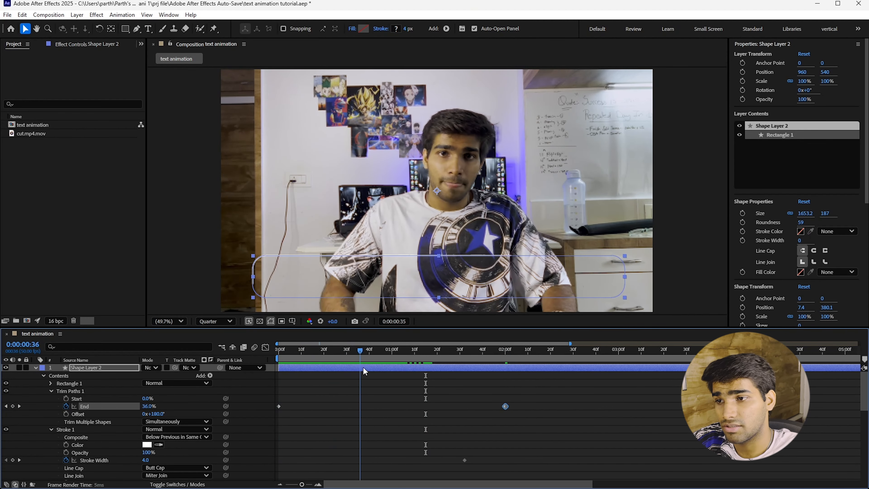
drag(505, 406, 394, 403)
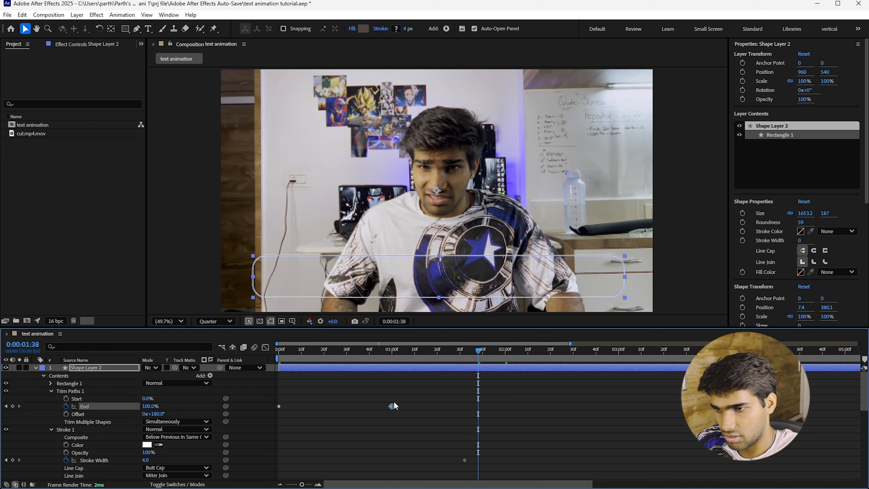
click(394, 351)
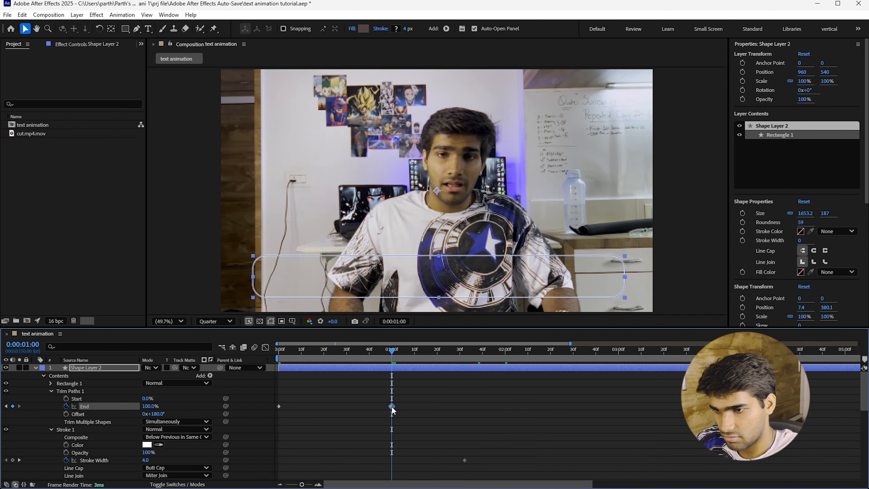
Apply Easy Ease to both Trim Paths End keyframes on Shape Layer 2
drag(355, 351, 272, 365)
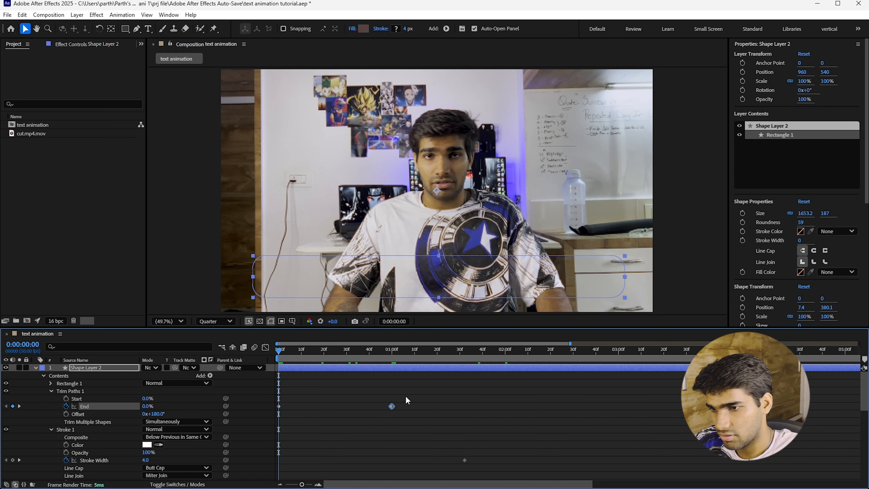
drag(406, 395, 283, 405)
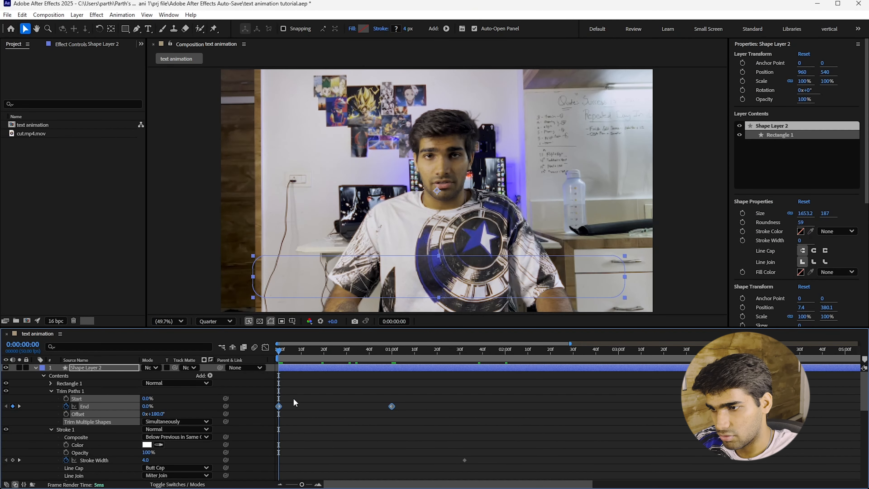
right_click(278, 407)
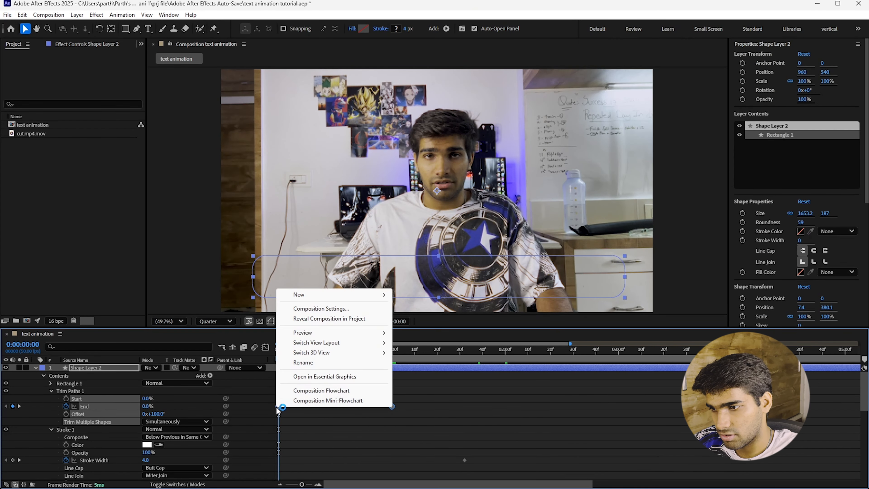
click(391, 409)
right_click(391, 408)
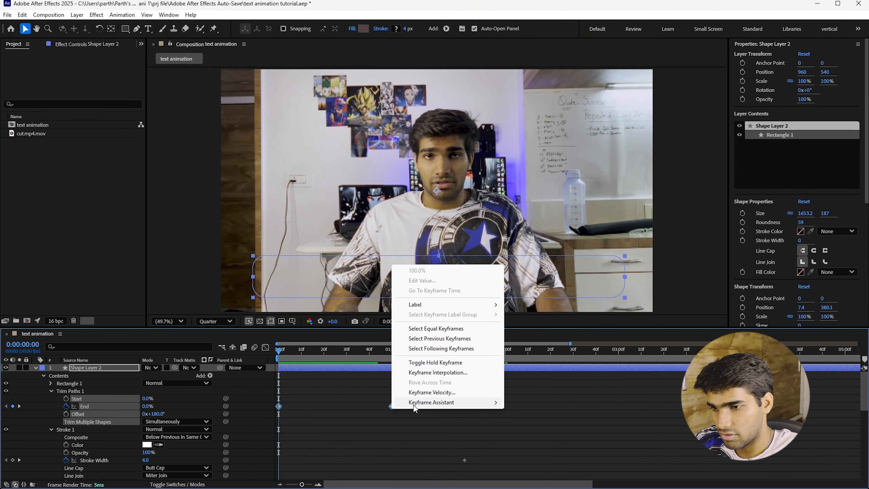
mouse_move(414, 407)
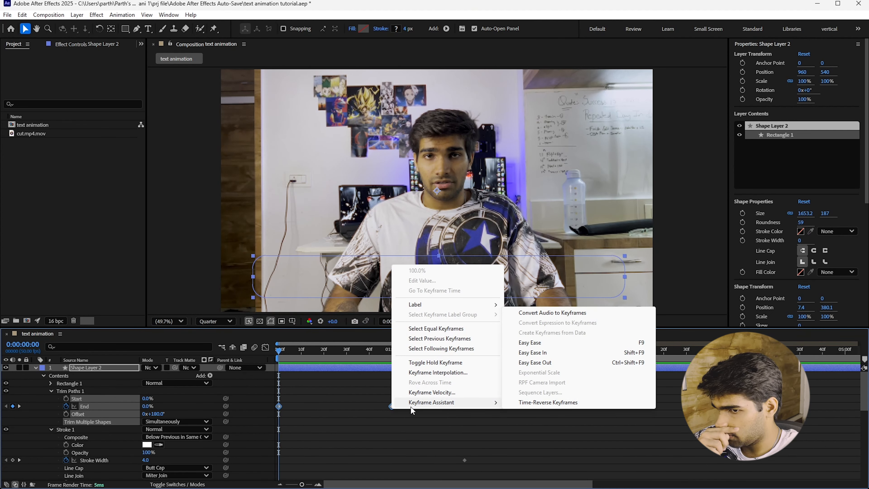
click(546, 343)
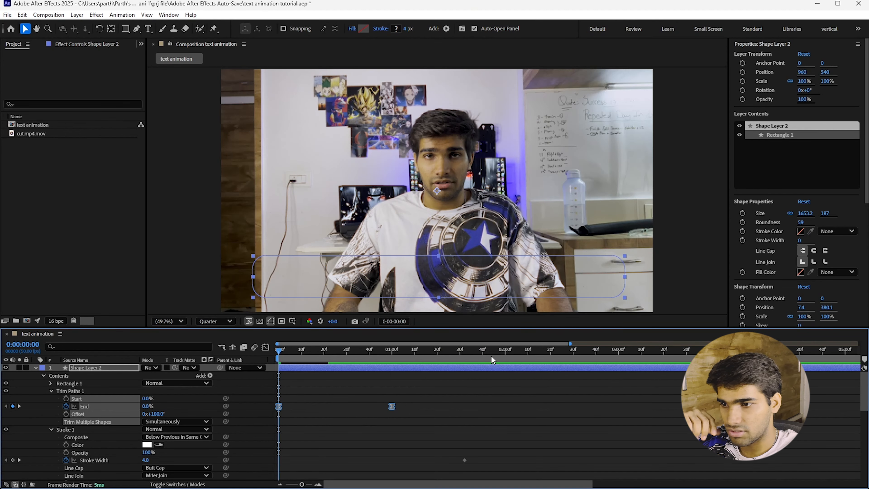
Increase the easing influence of both End keyframes in the speed graph for a steep central peak, and preview the outline animation from the start
click(265, 347)
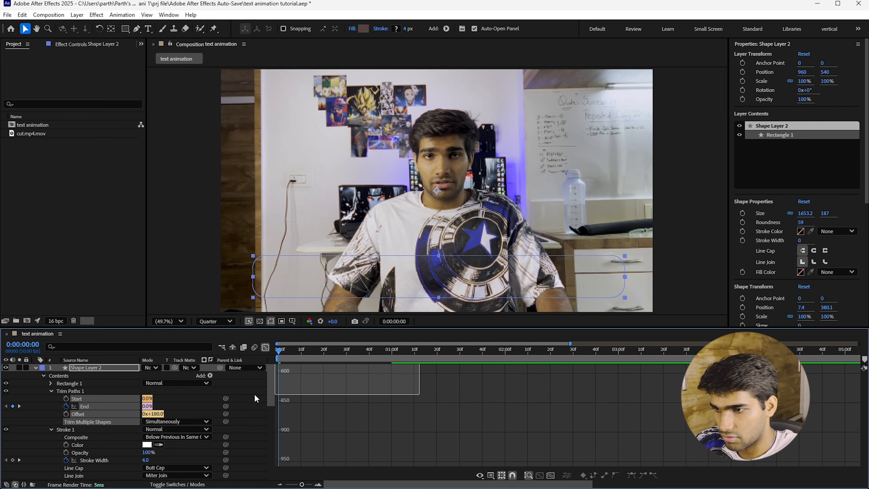
click(374, 426)
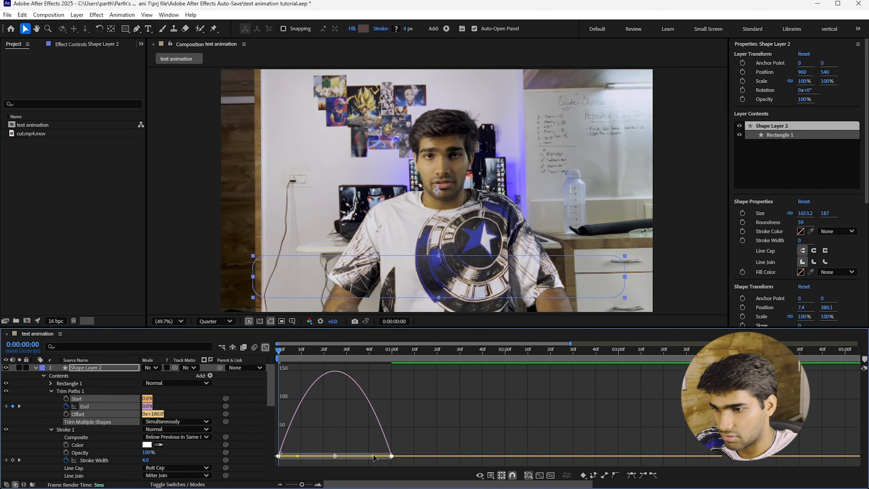
drag(373, 457, 314, 459)
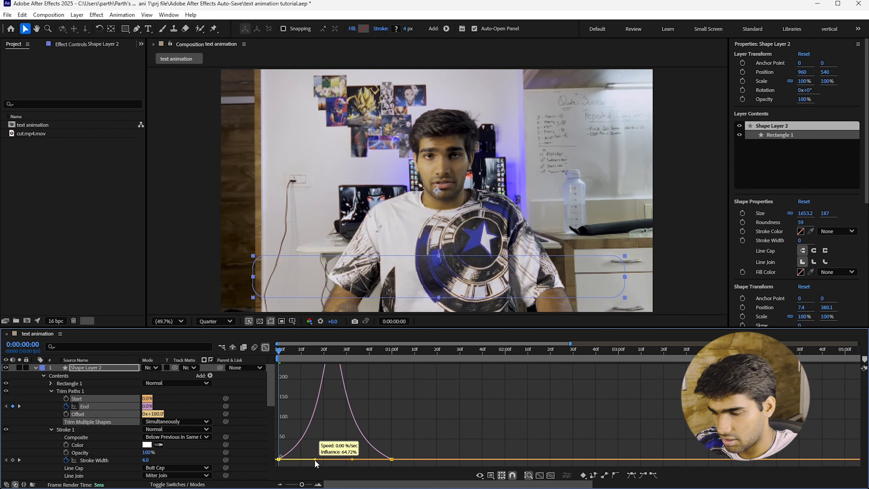
drag(314, 459, 318, 459)
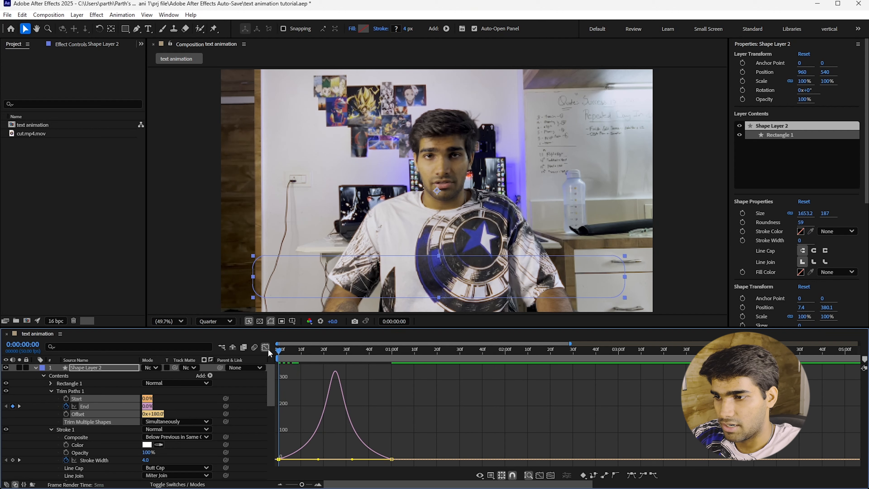
key(space)
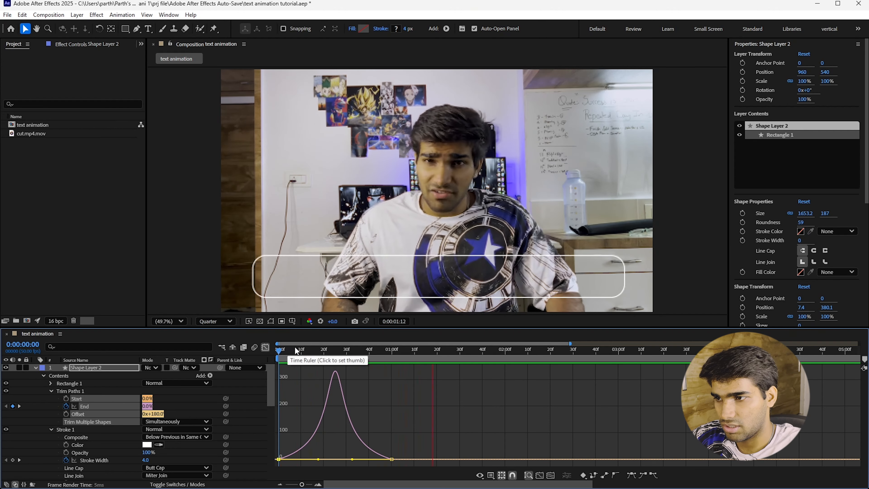
key(space)
drag(303, 349, 272, 353)
click(265, 347)
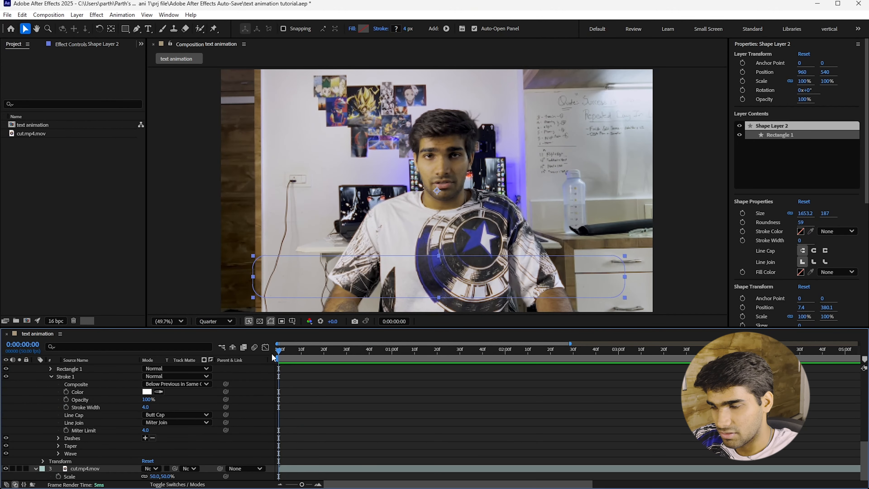
key(space)
key(space)
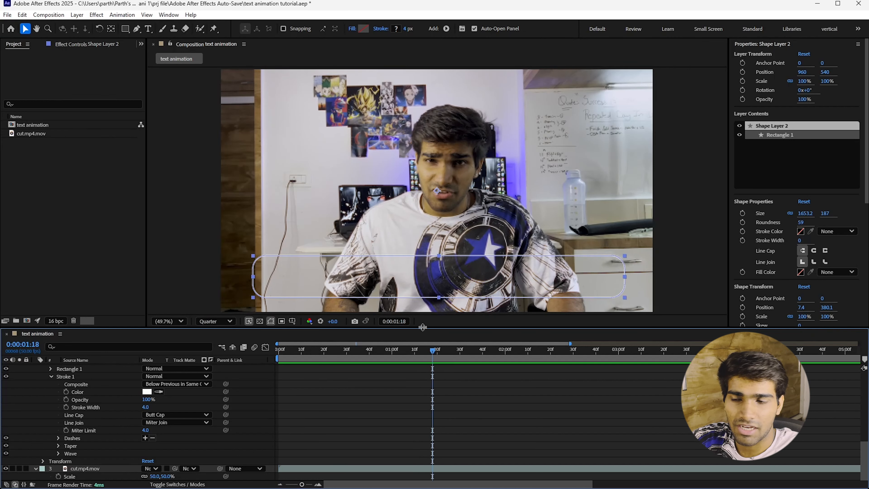
Collapse Shape Layer 2, make Shape Layer 1 visible again and select it
scroll(34, 404, up, 5)
scroll(36, 395, up, 5)
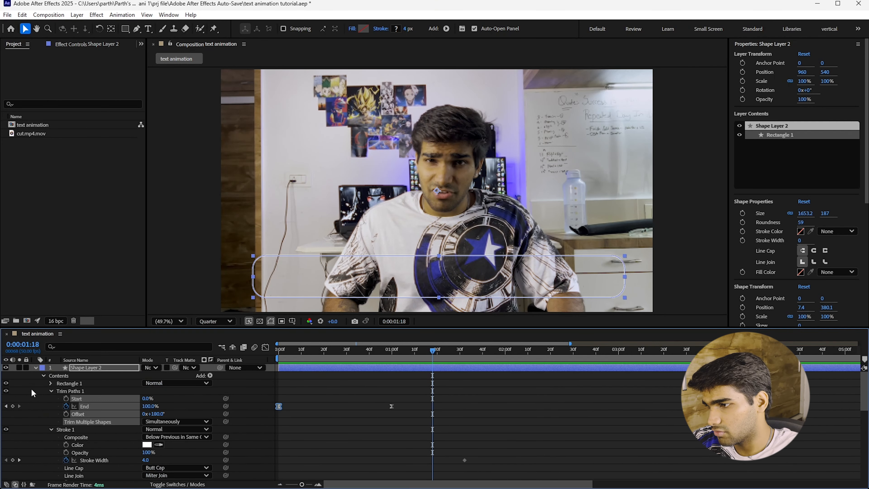
click(34, 368)
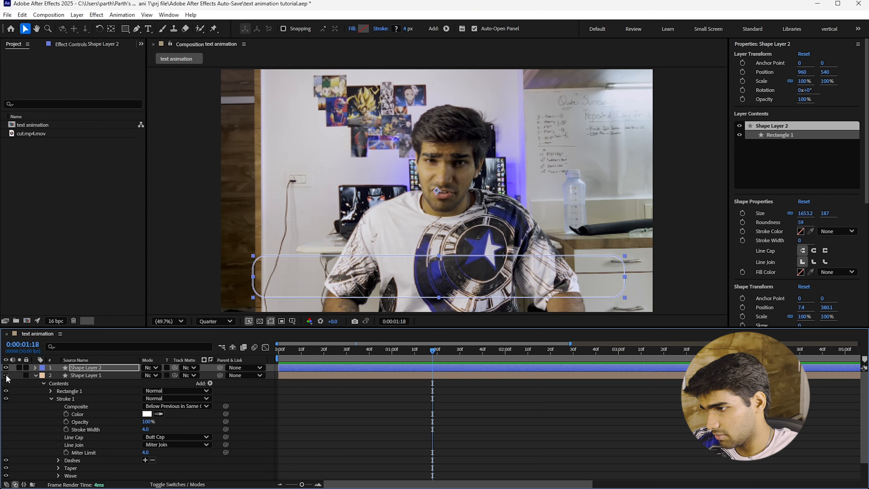
click(5, 376)
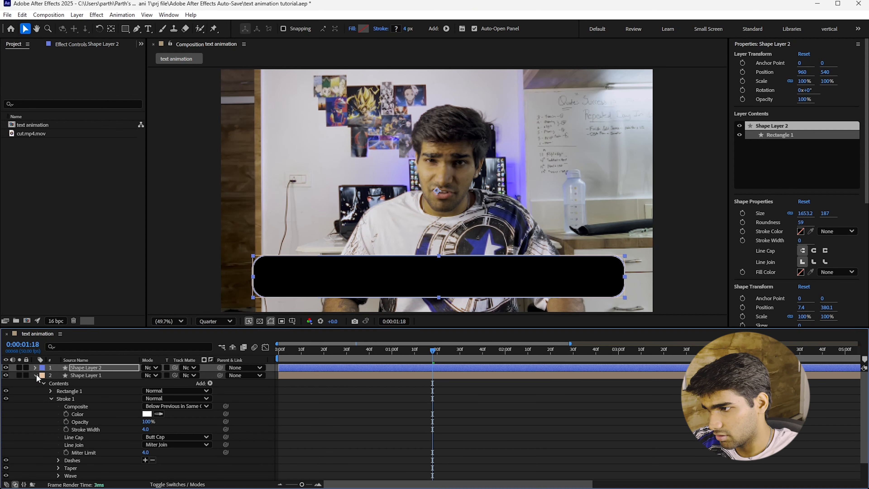
click(98, 377)
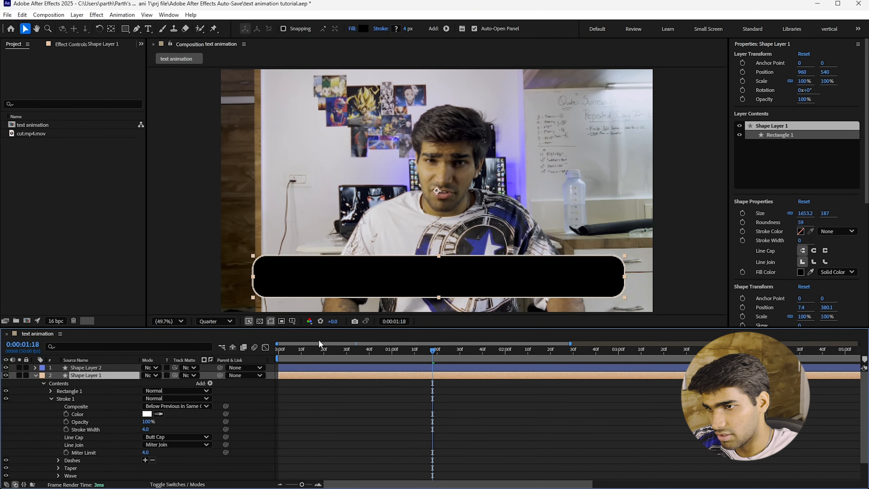
Add a 100% Opacity keyframe to Shape Layer 1's Stroke 1 at 0:00:00:33
click(335, 351)
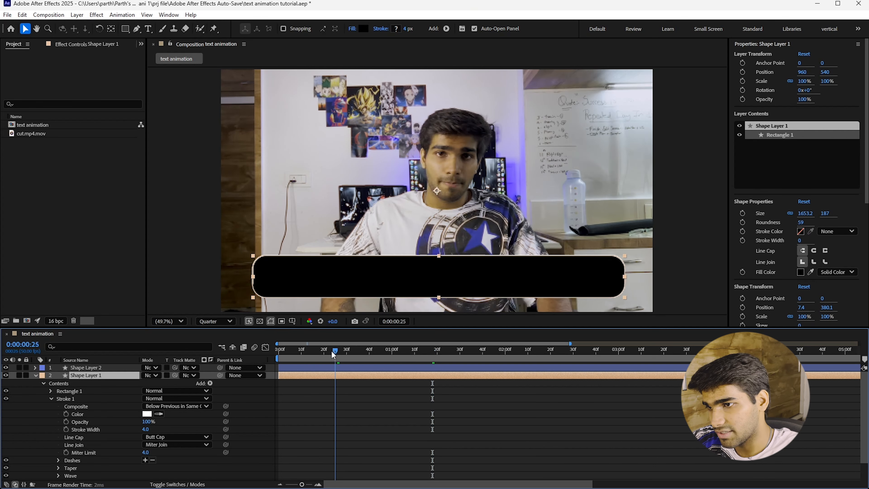
drag(331, 351, 352, 364)
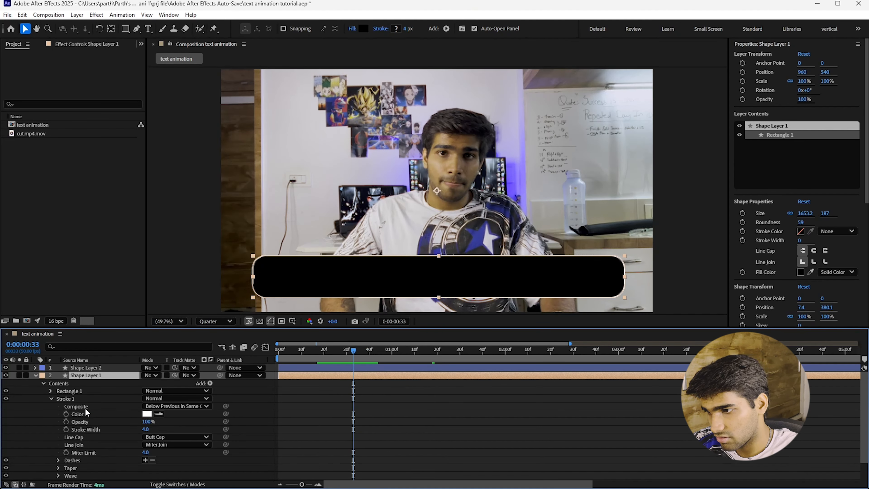
click(66, 422)
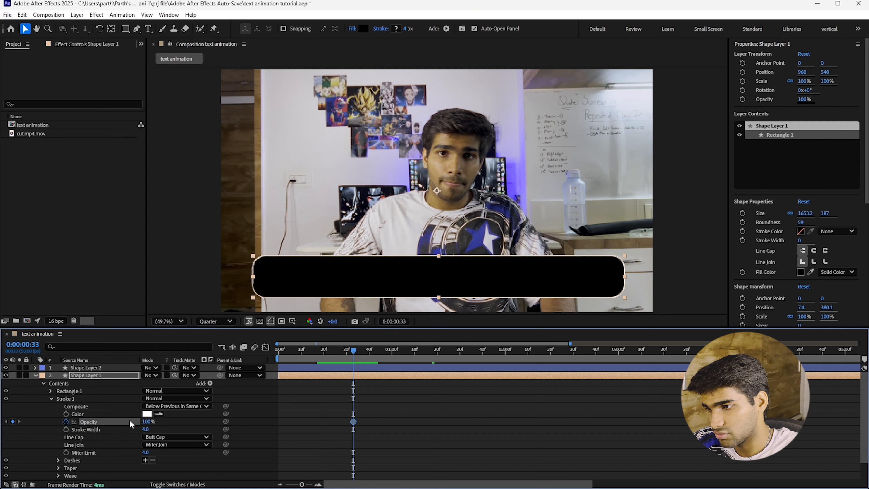
click(144, 421)
text(0)
key(Return)
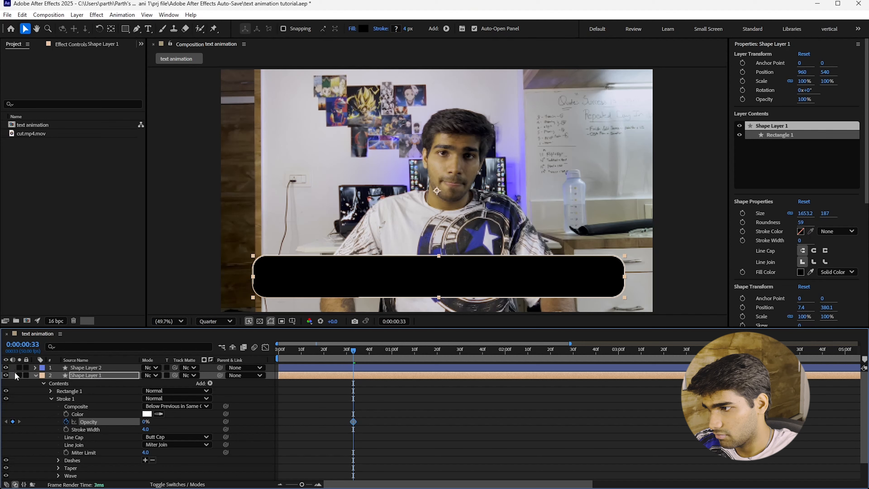
click(6, 375)
click(6, 376)
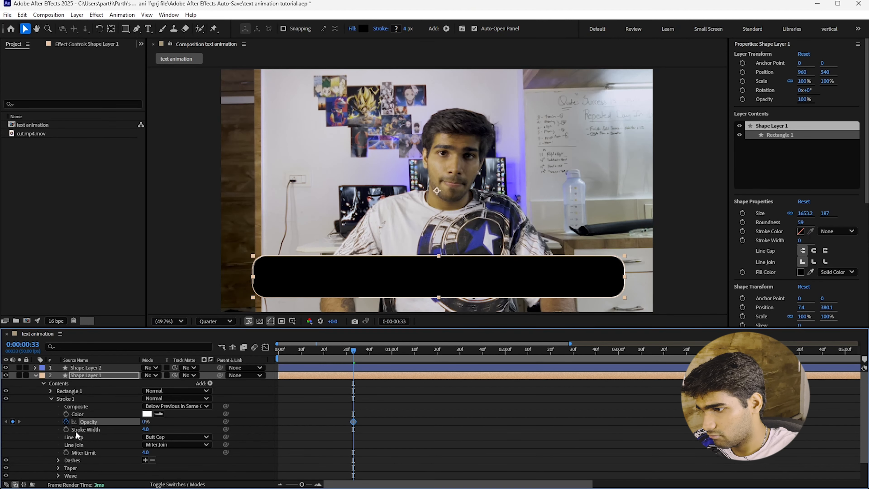
Undo the Stroke 1 opacity change, the visibility toggles and the Stroke 1 Opacity keyframe on Shape Layer 1
key(ctrl+z)
key(ctrl+z)
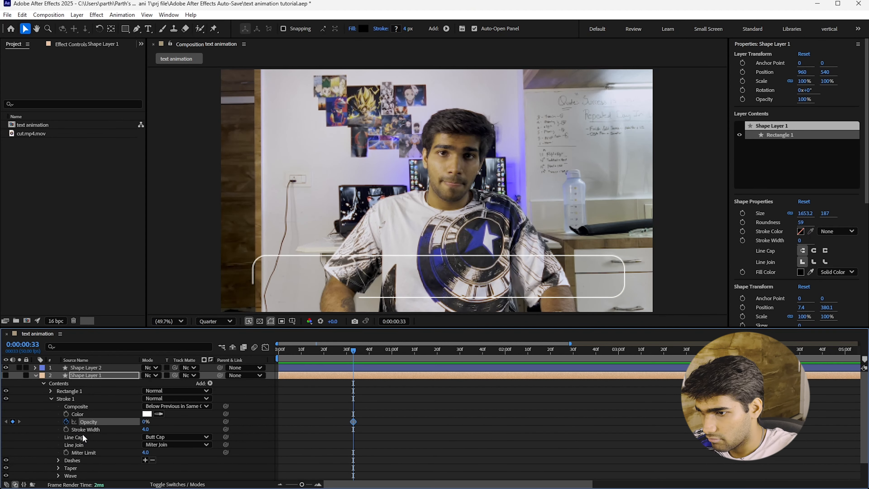
key(ctrl+z)
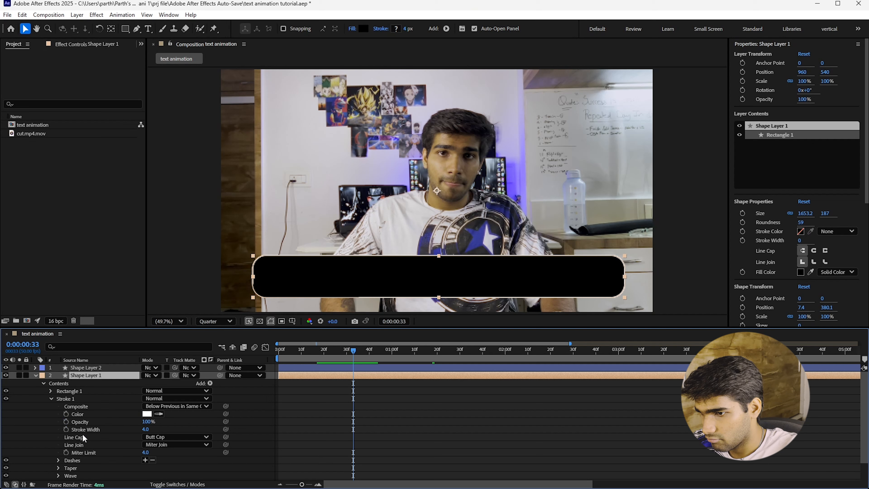
Keyframe Shape Layer 1's Transform Opacity from 0% at 0:00:00:33 to 100% at 0:00:01:00
click(43, 384)
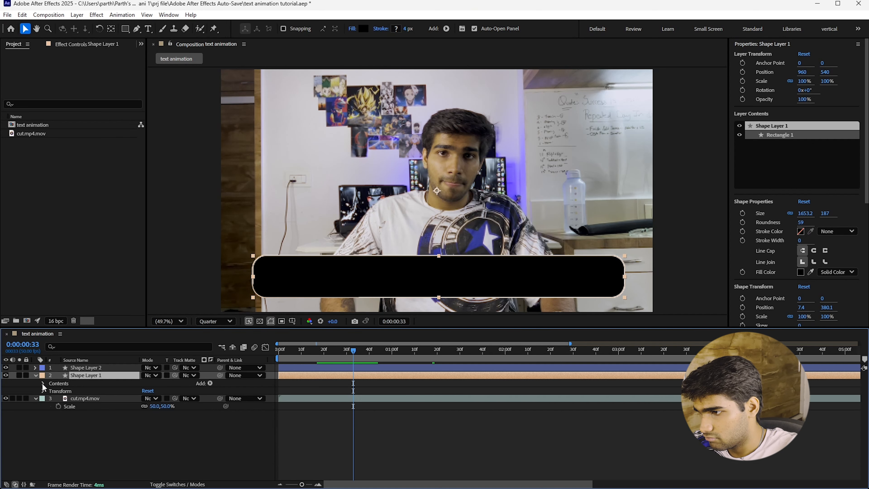
click(43, 391)
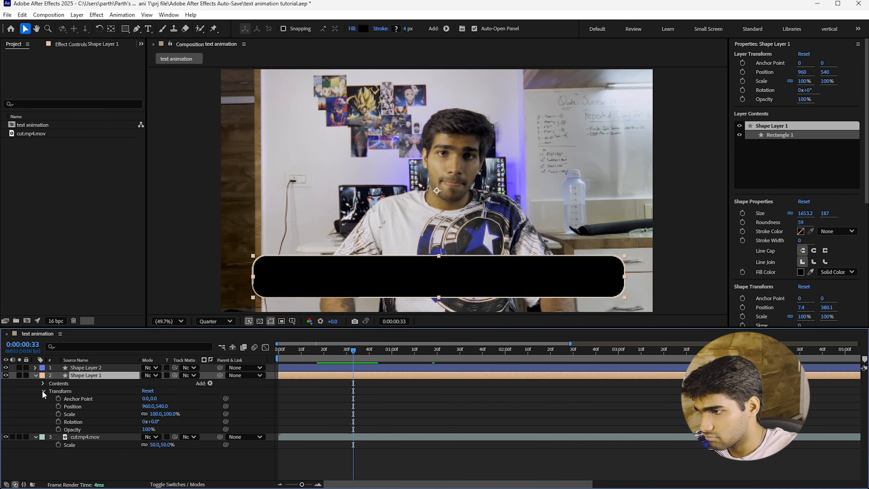
click(58, 429)
drag(145, 430, 49, 436)
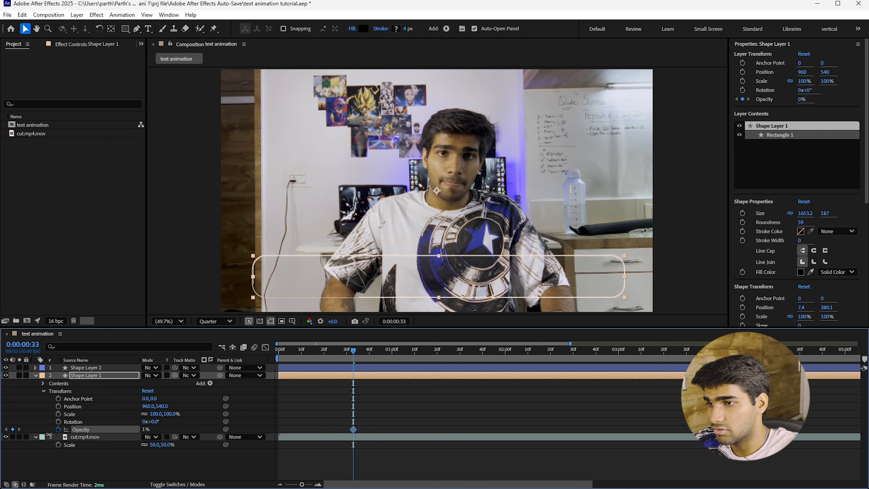
drag(372, 354, 392, 356)
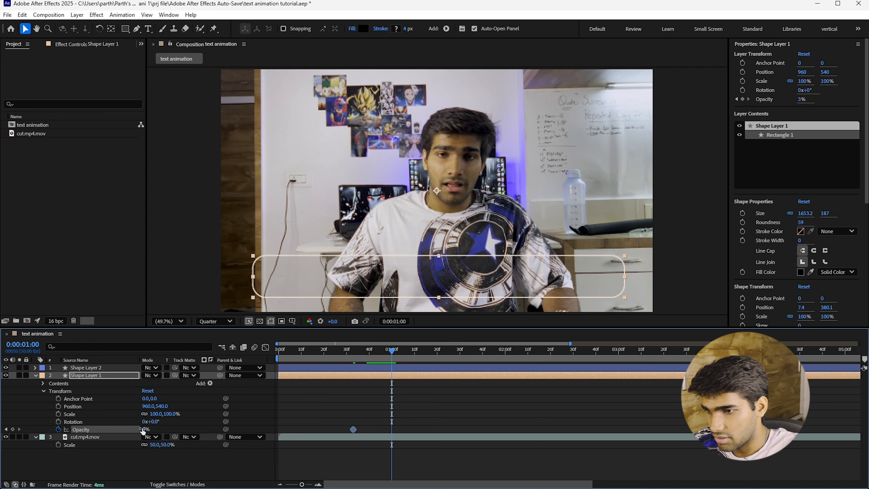
drag(143, 431, 219, 429)
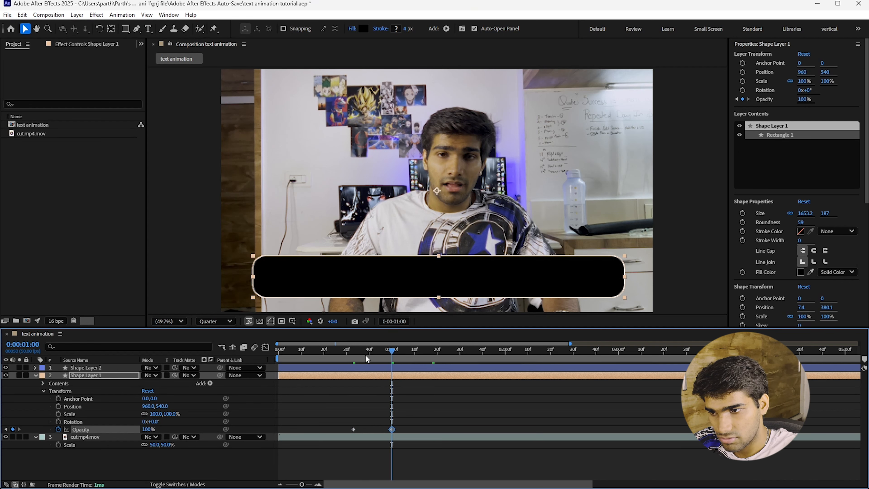
click(352, 354)
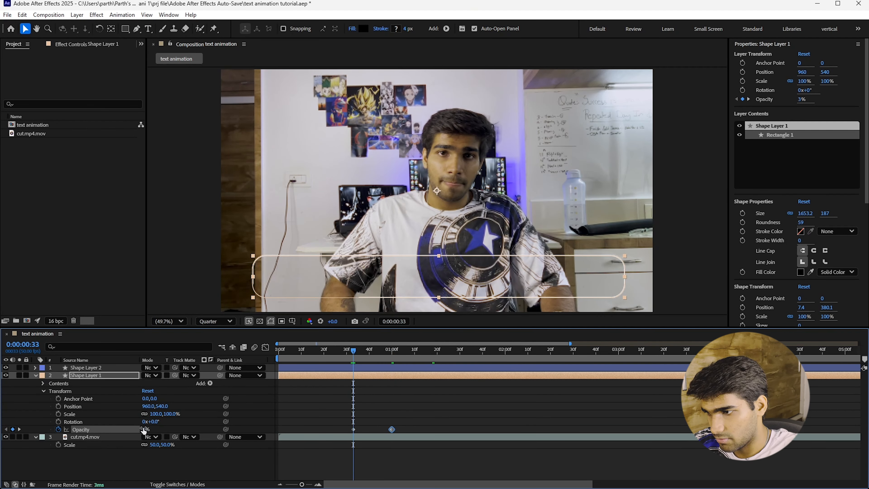
drag(143, 431, 139, 431)
Preview the fade-in and set Shape Layer 1's Opacity keyframe at 0:00:01:00 to 80%
click(325, 354)
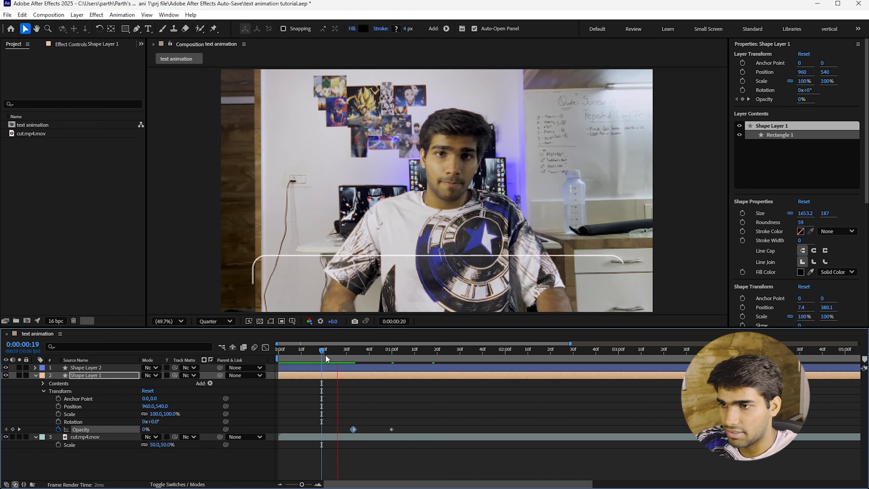
drag(326, 355, 393, 355)
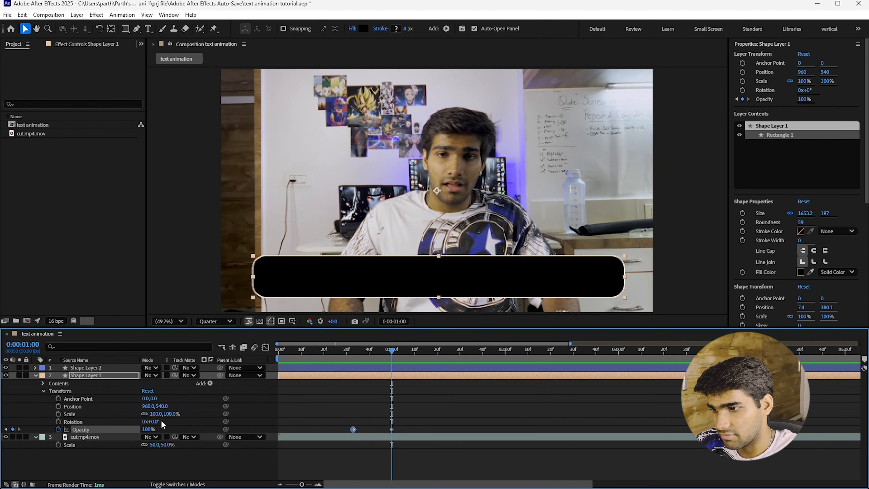
drag(147, 429, 138, 431)
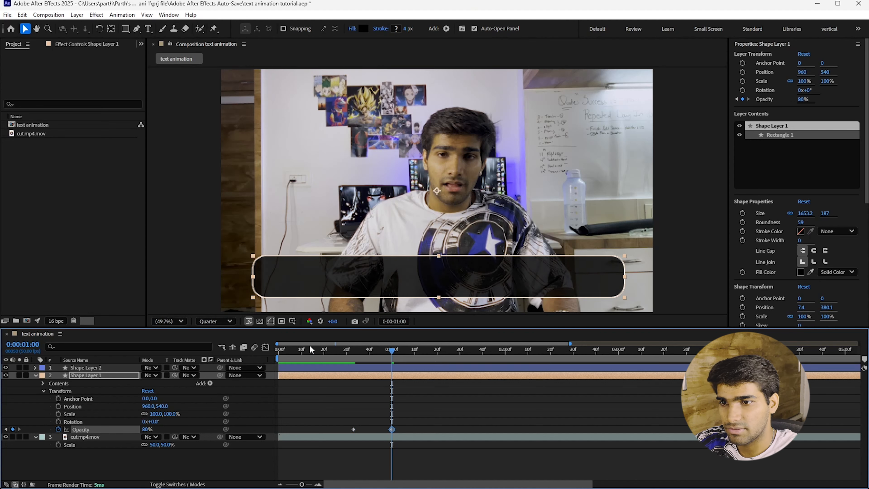
Preview the semi-transparent bar's fade-in together with the outline animation, with all layers deselected
click(340, 351)
key(space)
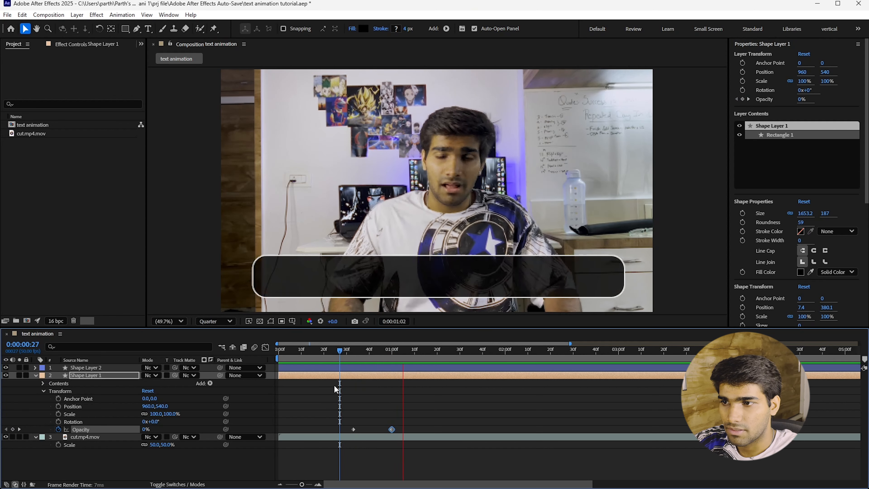
key(space)
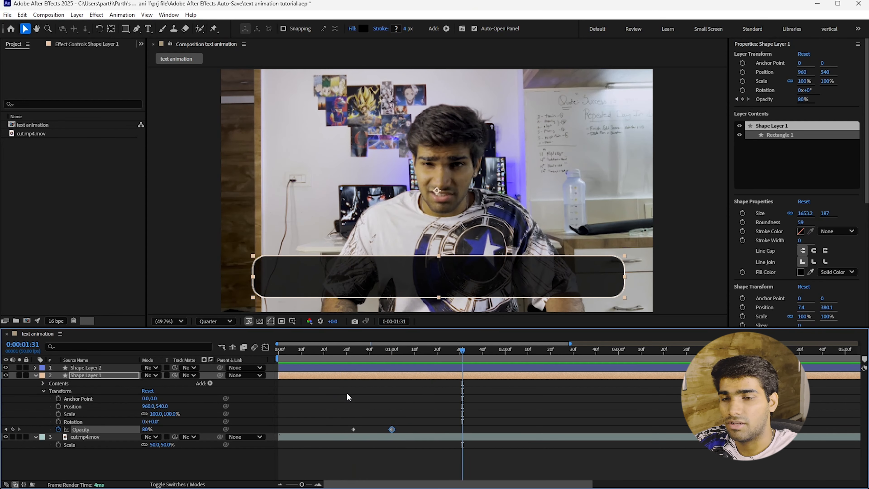
click(325, 402)
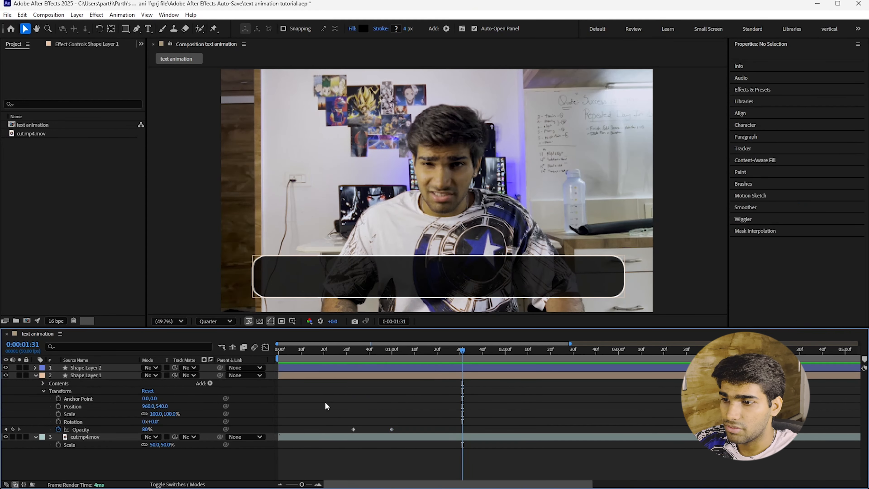
click(324, 352)
key(Home)
key(space)
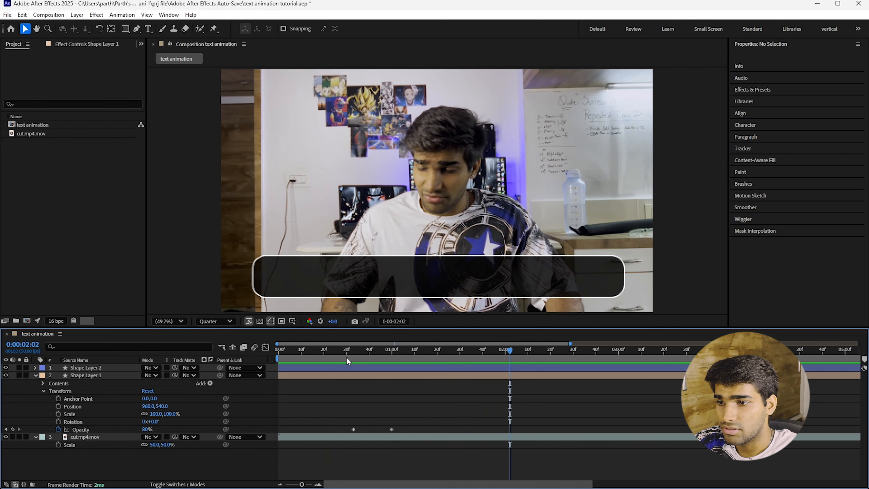
Add the two-line text "have you ever seen this effect and thought how you can create that" over the bar, scaled to 39%
click(351, 350)
drag(352, 352, 387, 354)
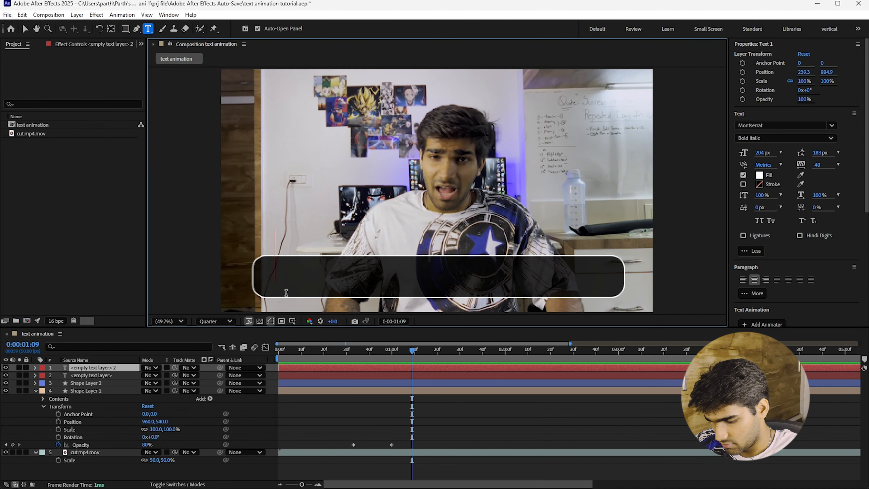
text(have)
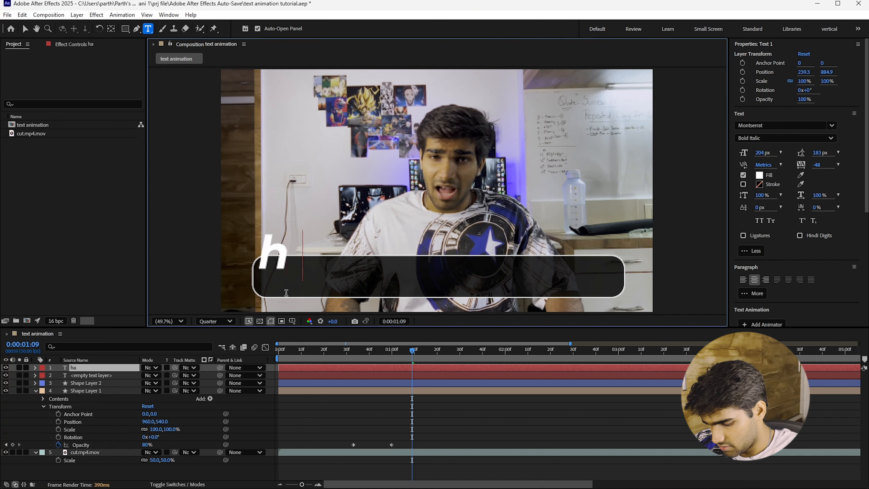
text( you)
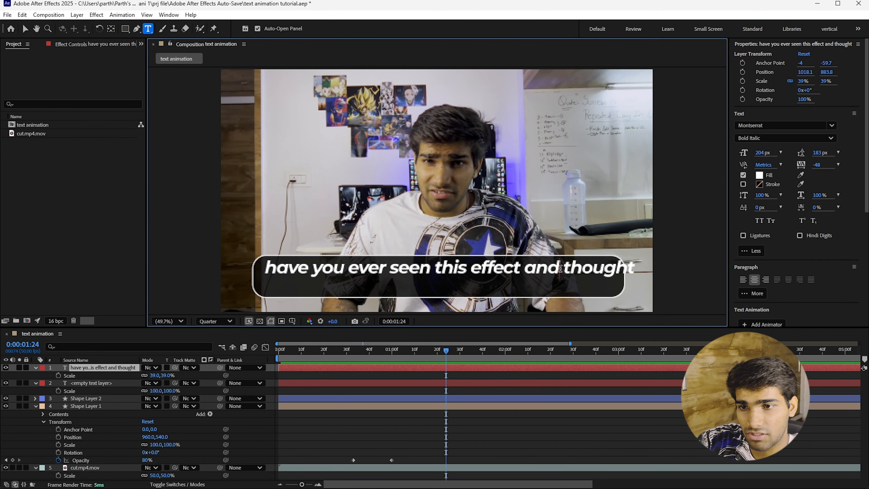
key(Return)
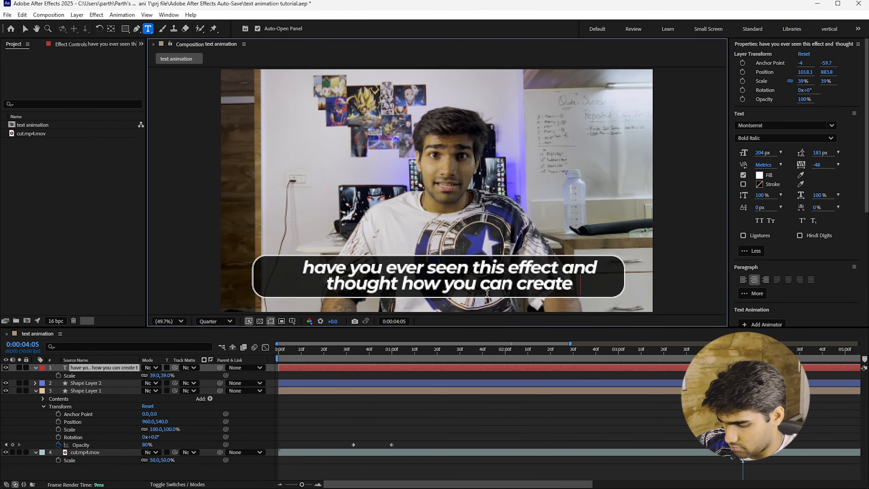
text(that)
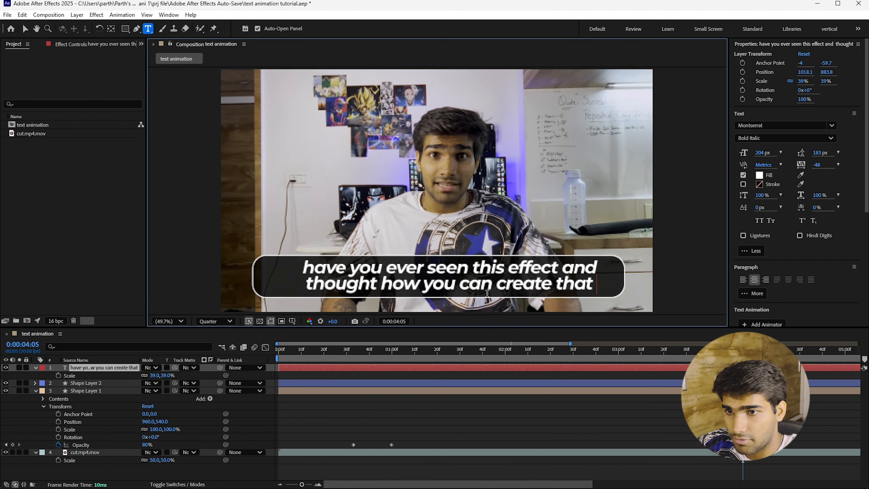
click(79, 238)
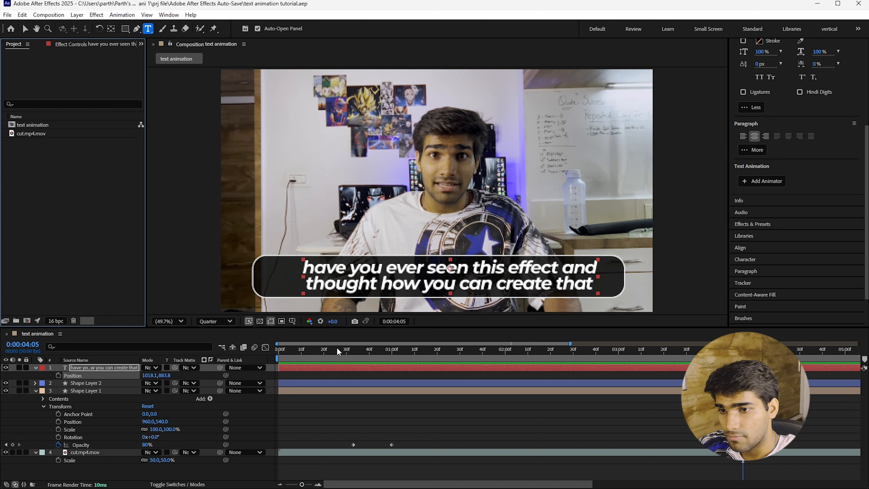
Centre the text horizontally in the bar by setting its X position to 966.1
click(609, 351)
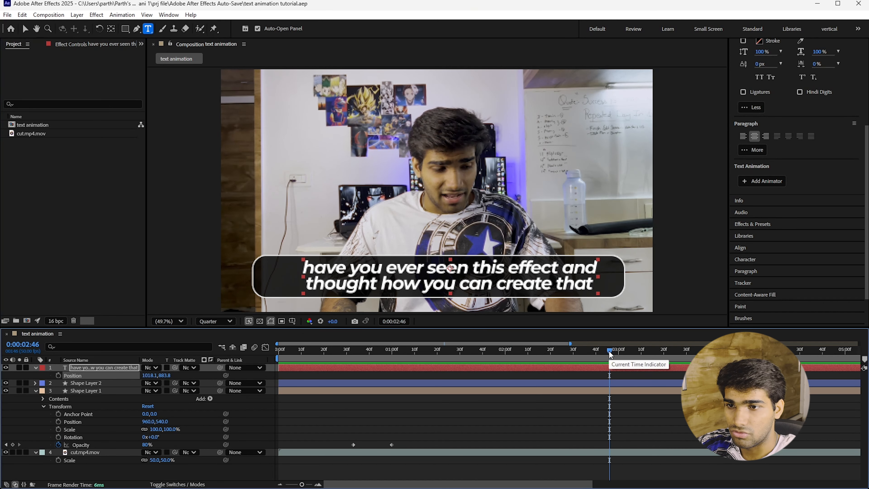
click(106, 368)
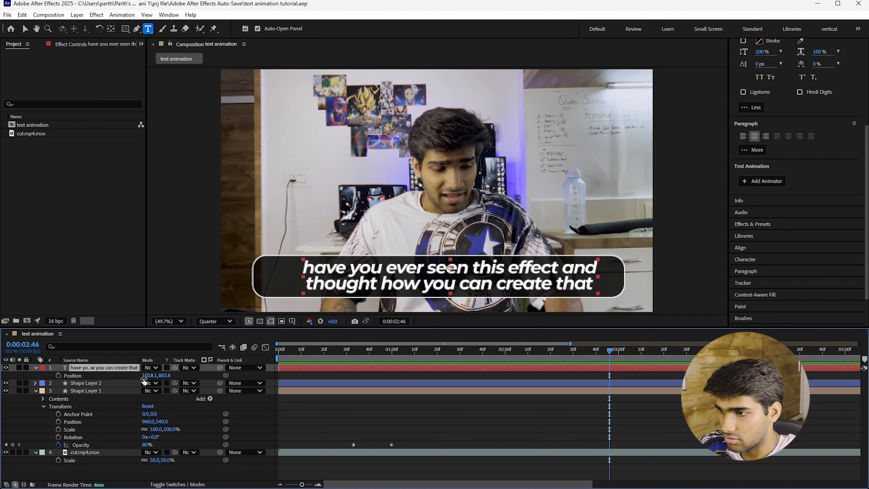
drag(145, 375, 126, 375)
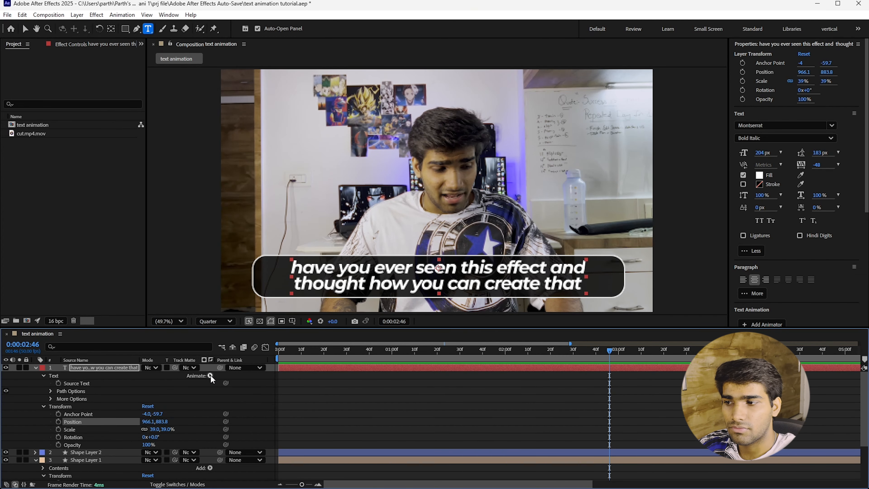
Add a Position animator to the text layer and expand its Range Selector 1
click(210, 375)
click(245, 213)
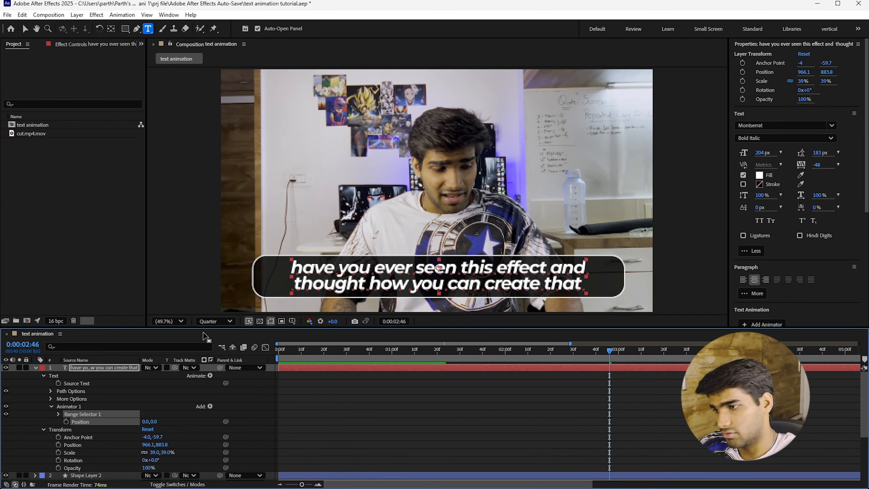
click(58, 414)
click(38, 415)
scroll(118, 427, down, 3)
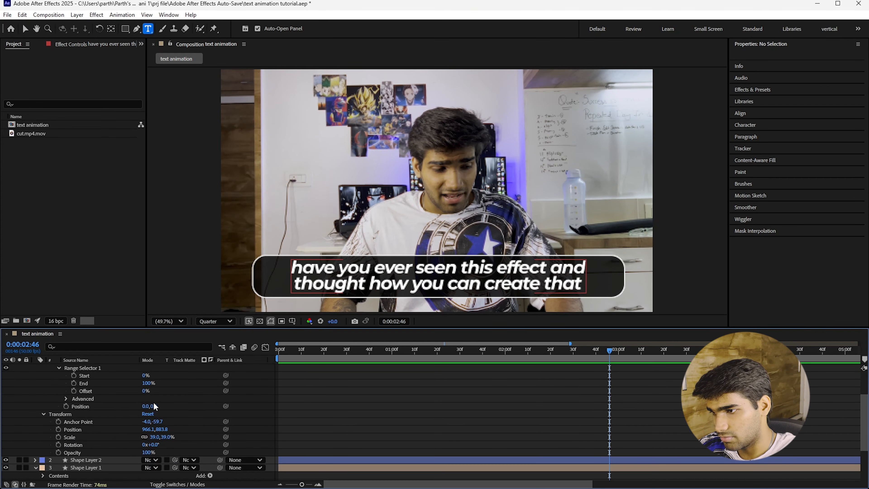
Offset the text downward by setting Animator 1's Position to 0, 200
drag(153, 406, 57, 437)
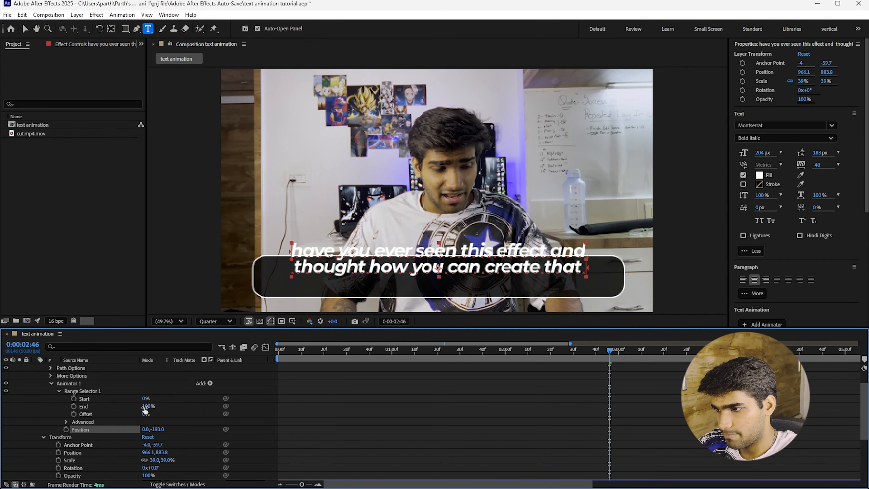
mouse_move(145, 413)
mouse_down()
mouse_move(199, 416)
mouse_move(137, 414)
mouse_move(152, 415)
mouse_up()
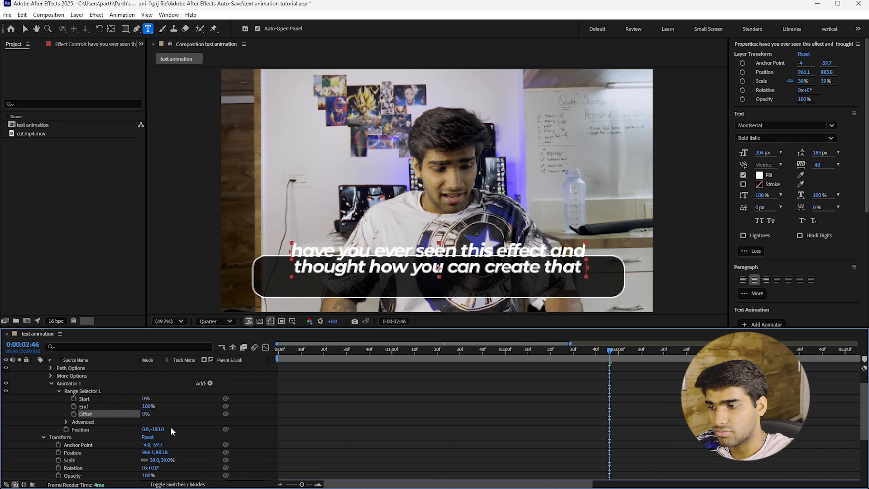
click(158, 429)
text(200)
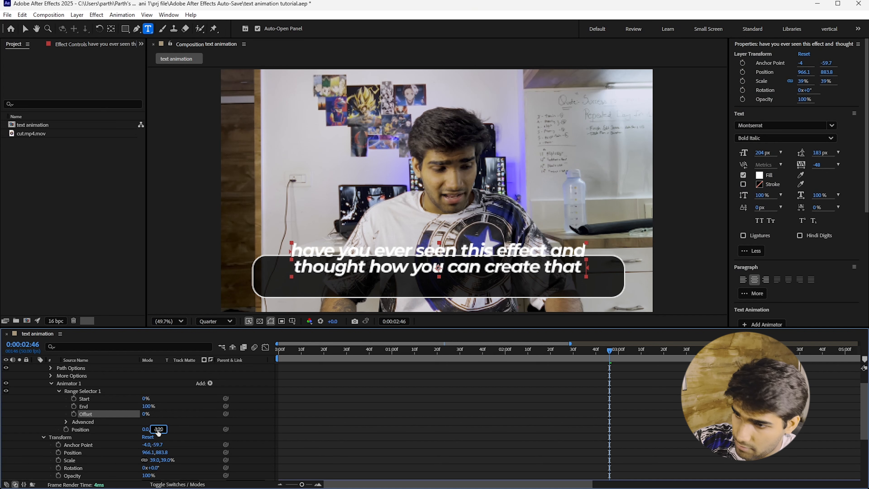
key(Return)
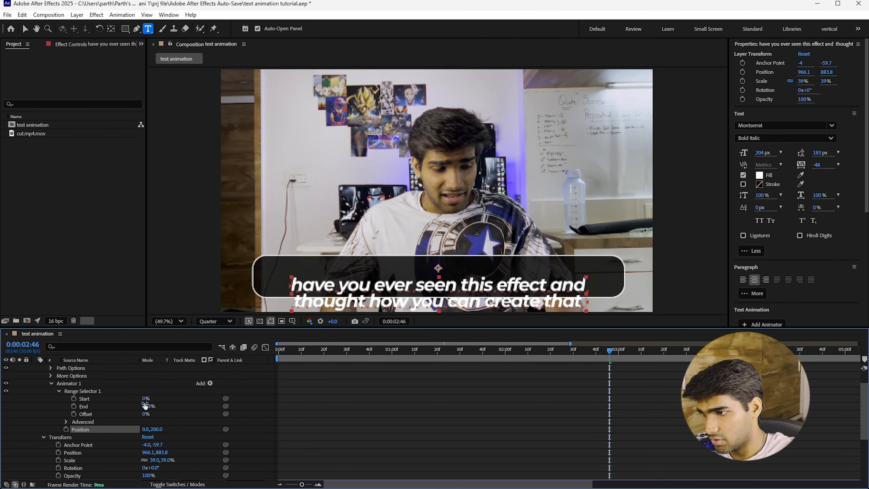
Add a 0% Start keyframe to Range Selector 1 at 0:00:00:43
mouse_move(144, 399)
mouse_down()
mouse_move(175, 402)
mouse_move(143, 404)
mouse_up()
click(199, 397)
key(space)
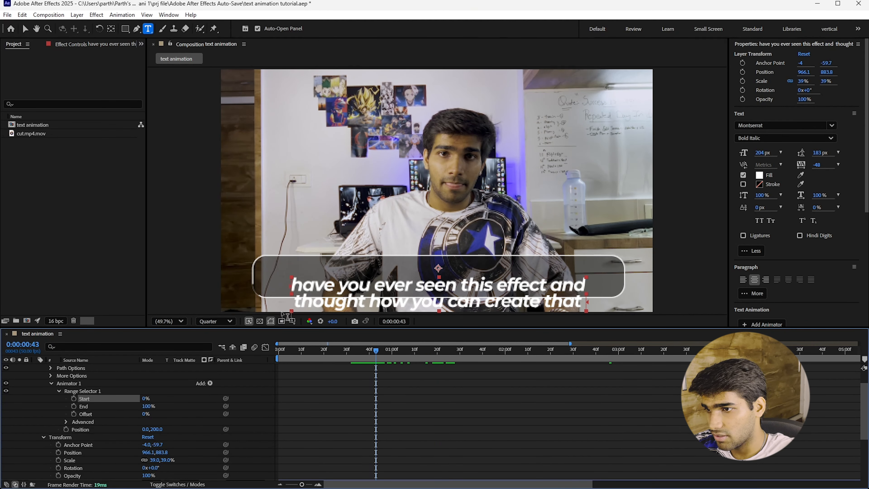
click(74, 399)
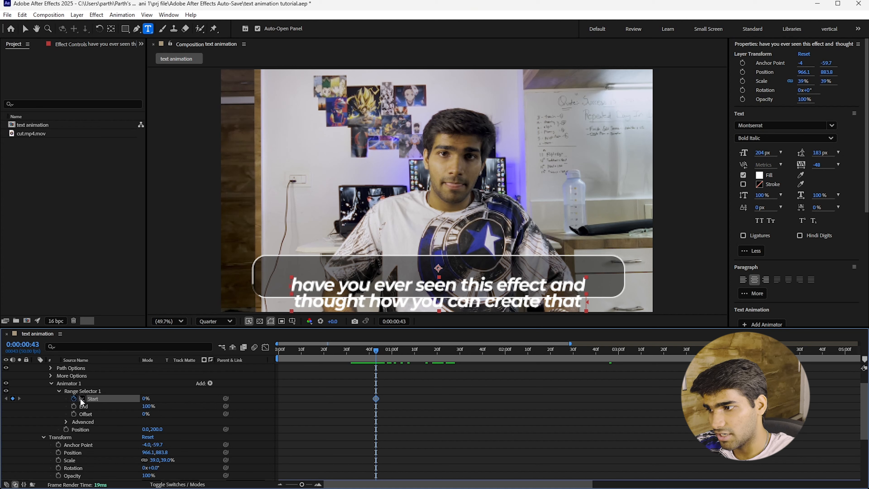
Add a 100% Start keyframe to Range Selector 1 at 0:00:01:42 and preview the text animation from 0:00:00:40
click(385, 352)
drag(385, 356, 461, 354)
key(space)
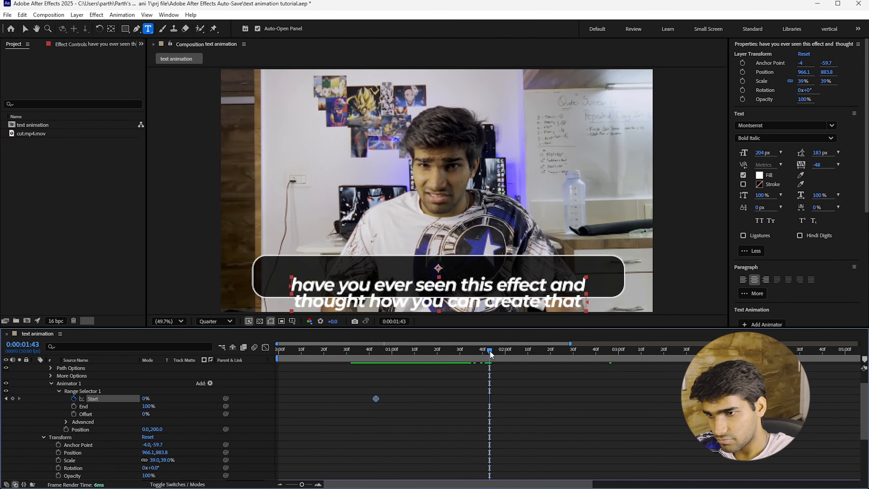
key(space)
drag(469, 350, 487, 351)
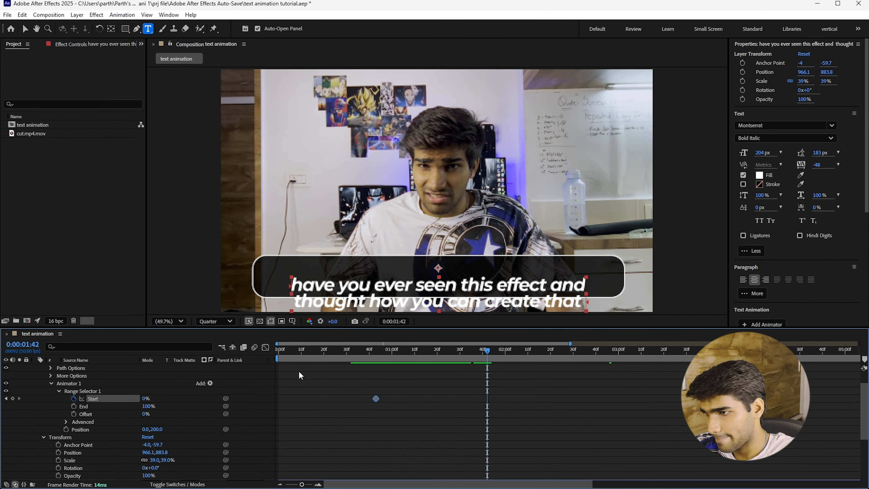
drag(146, 399, 215, 404)
click(369, 350)
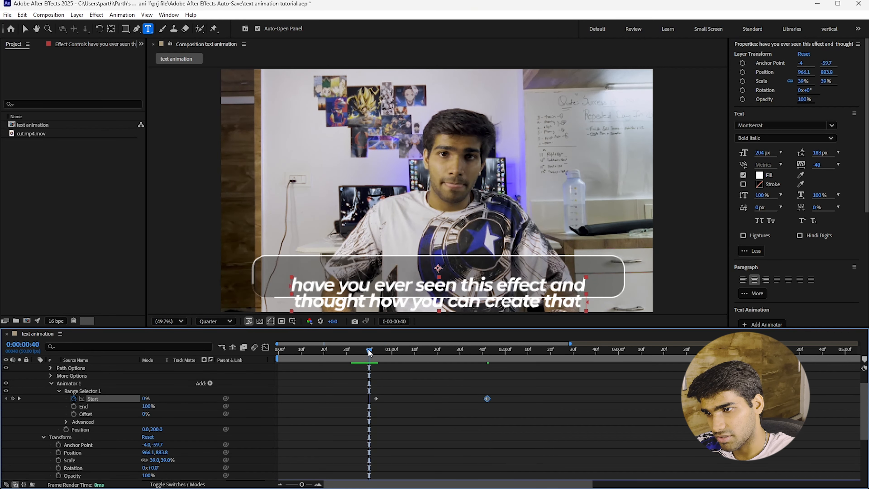
key(space)
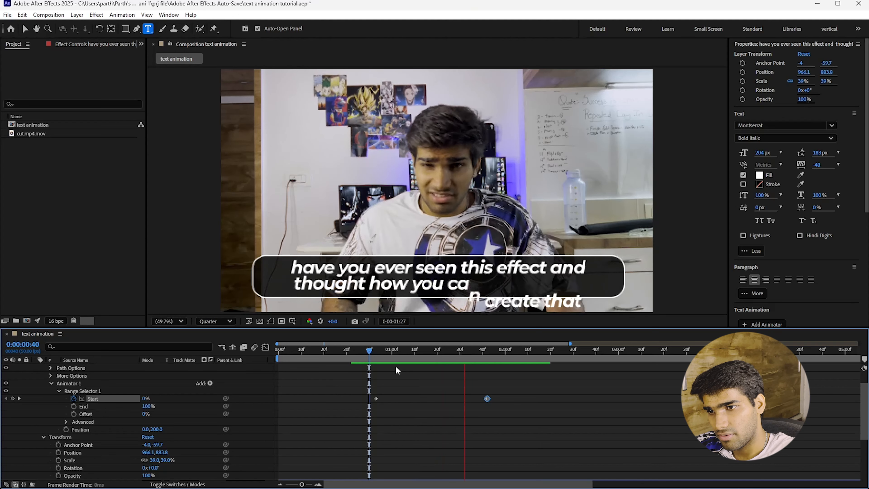
key(space)
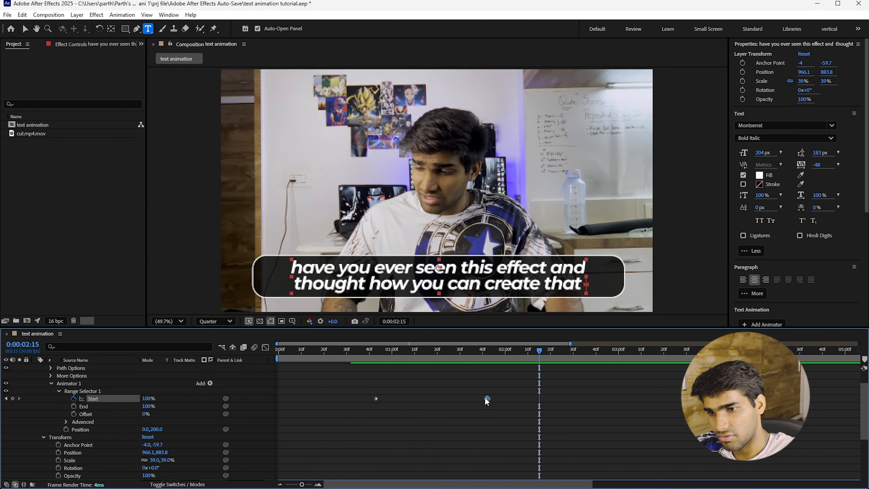
Slow the text reveal by moving the 100% Start keyframe to 0:00:03:24, and preview the result
drag(486, 397, 671, 399)
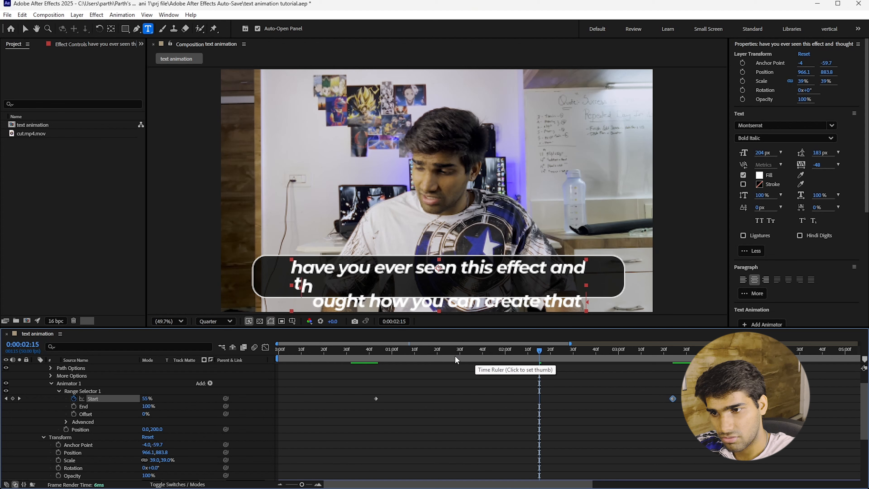
click(373, 351)
drag(373, 352, 371, 352)
key(space)
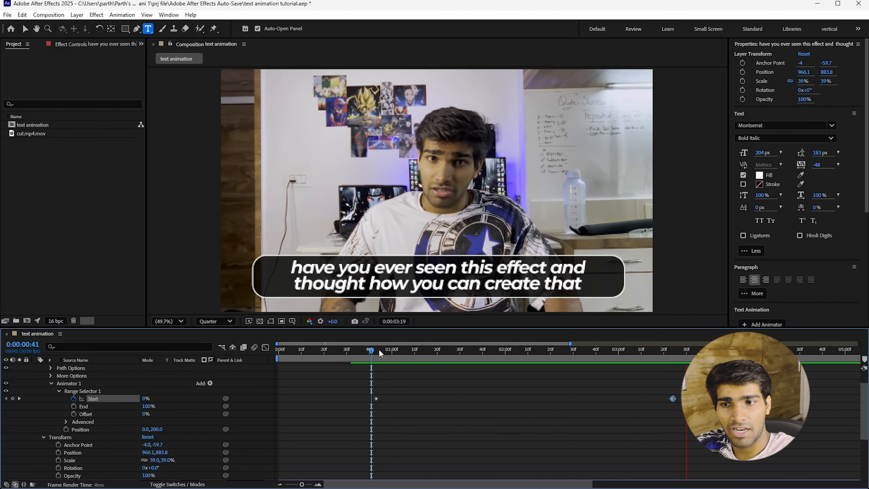
key(space)
click(508, 351)
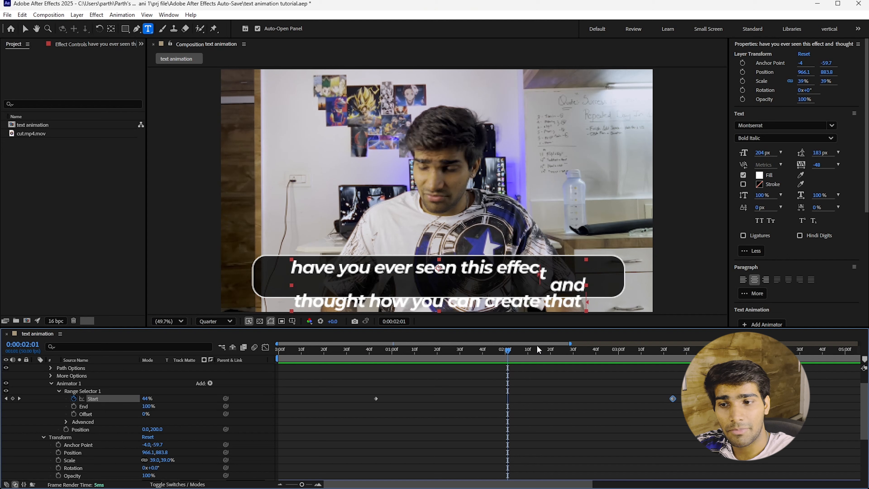
click(555, 349)
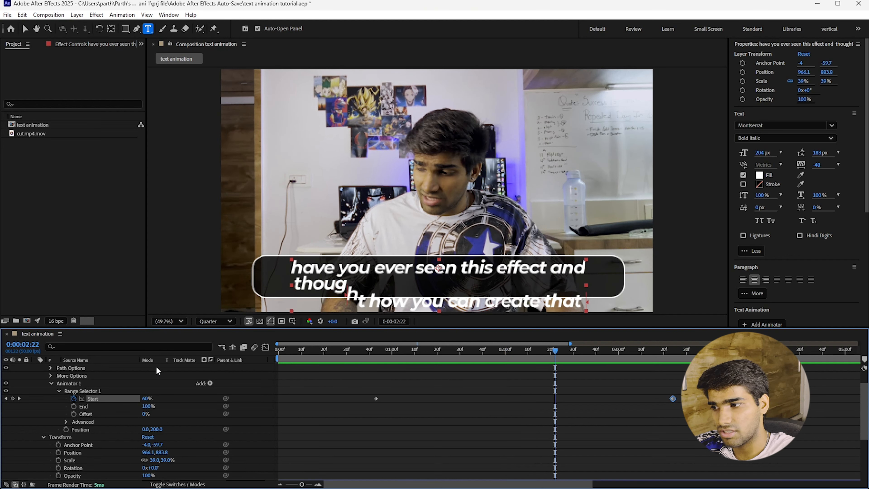
Set Based On to Words in the Advanced settings of Animator 1's range selector and preview the animation from 0:00:00:39
scroll(125, 404, up, 2)
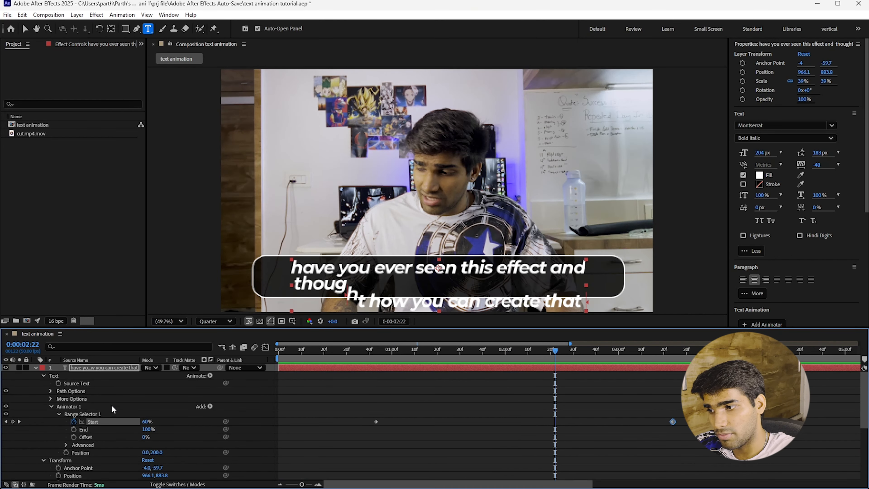
scroll(111, 405, down, 2)
click(66, 420)
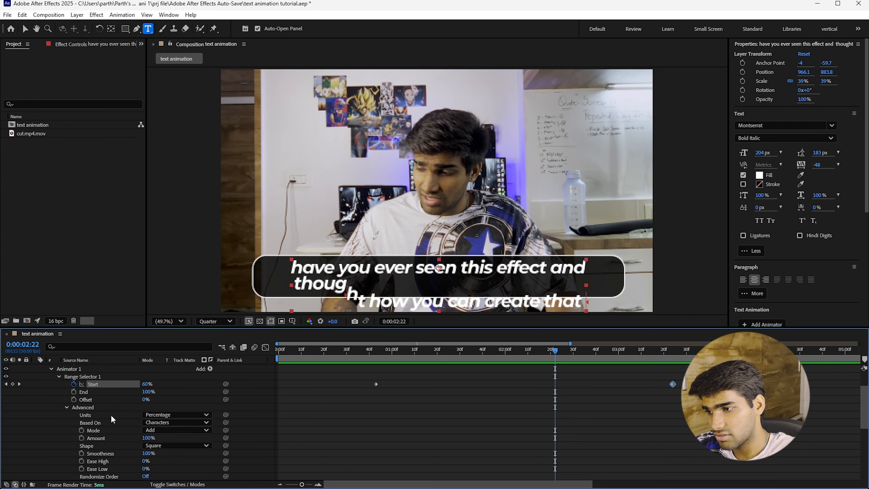
scroll(115, 419, down, 3)
click(168, 400)
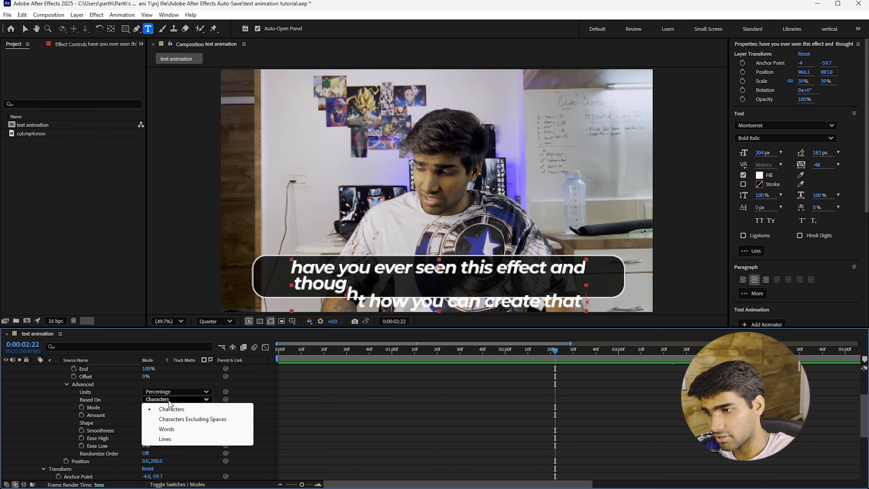
click(172, 428)
drag(341, 352, 367, 350)
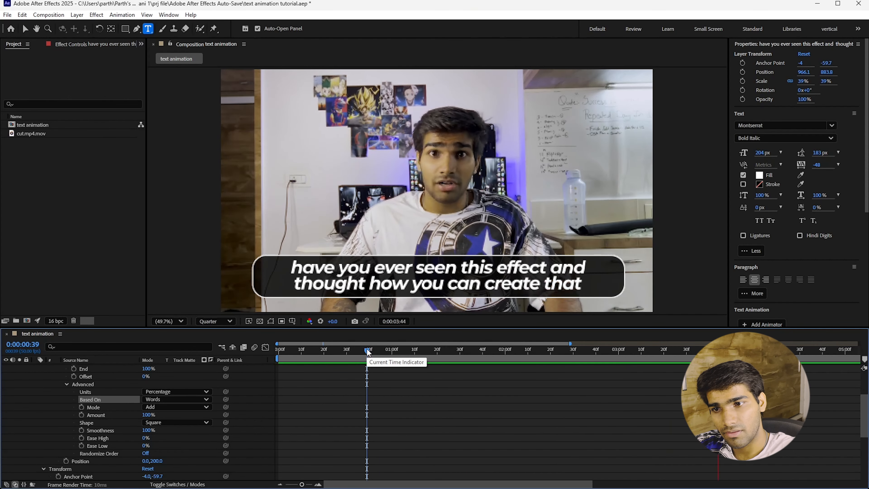
key(space)
click(359, 350)
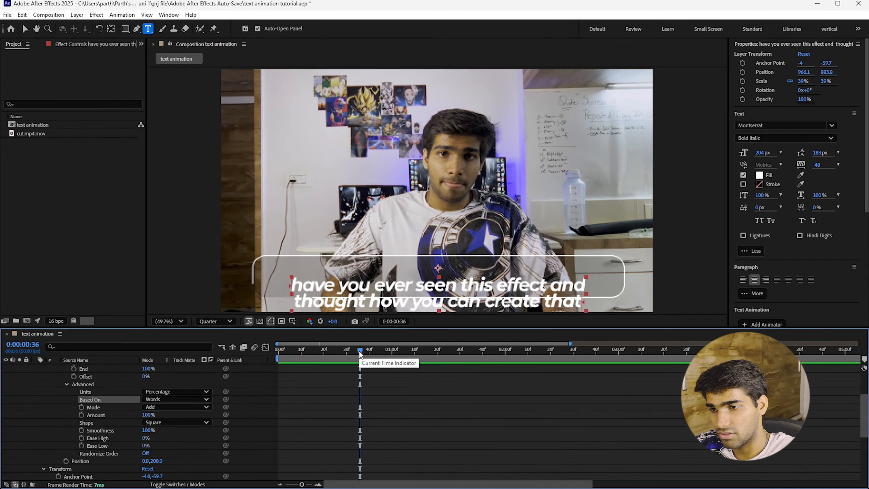
Apply Easy Ease to both Start keyframes of Animator 1 and play back the eased text animation
scroll(388, 389, up, 3)
drag(370, 407, 676, 425)
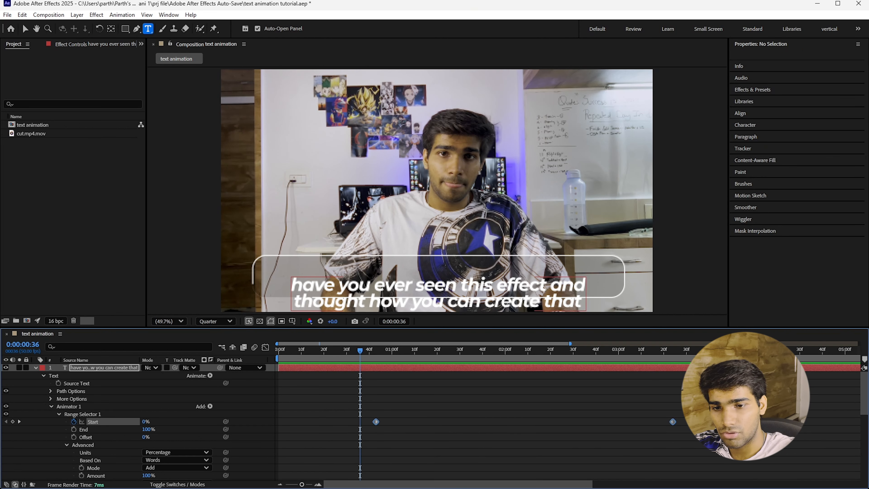
right_click(673, 422)
mouse_move(687, 413)
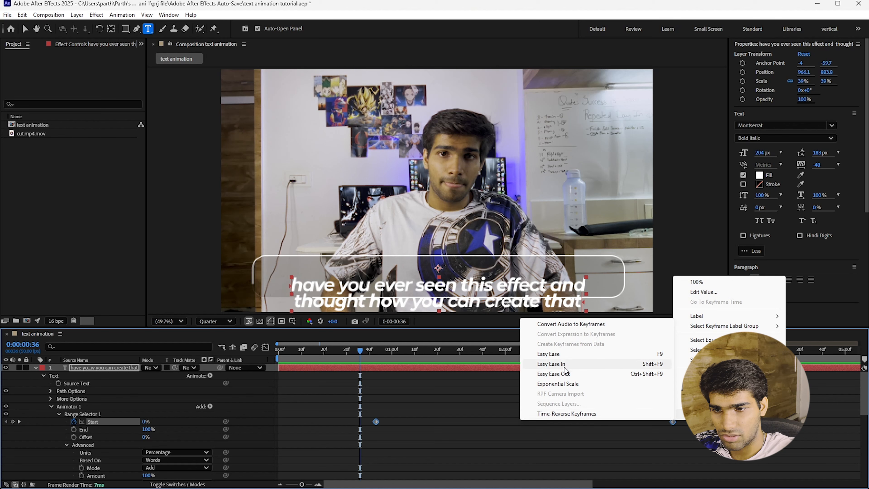
click(569, 354)
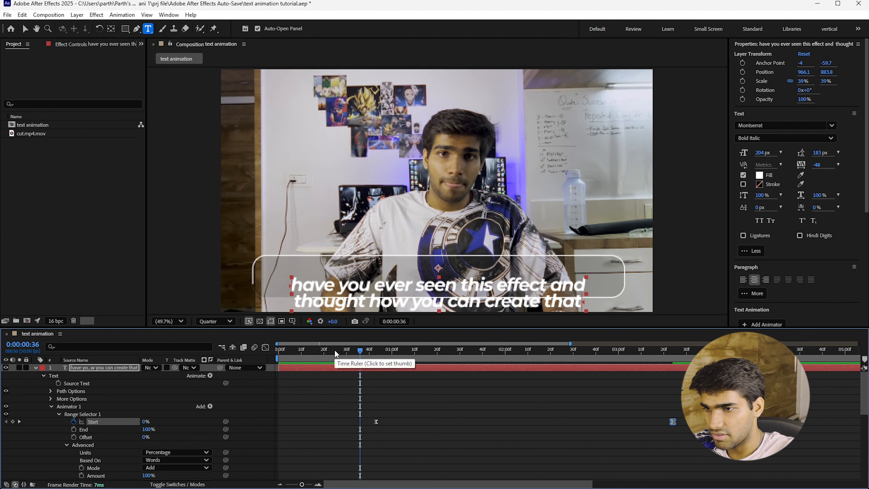
key(Home)
key(space)
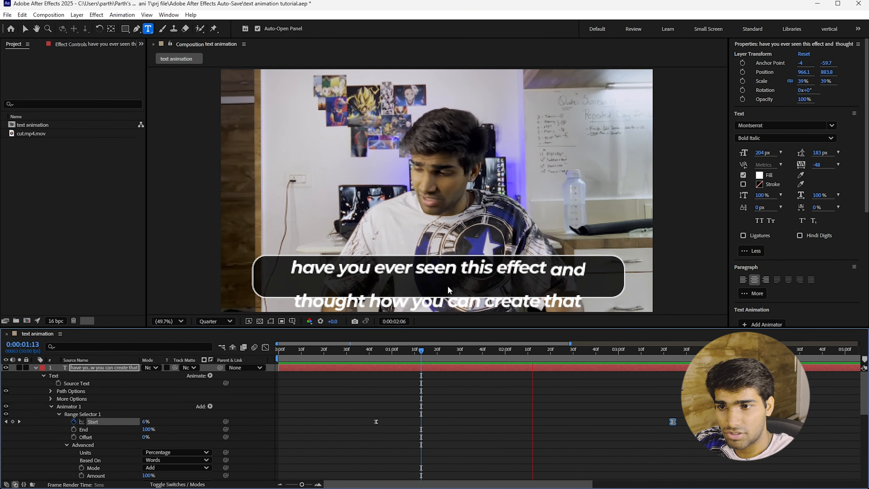
key(space)
key(space)
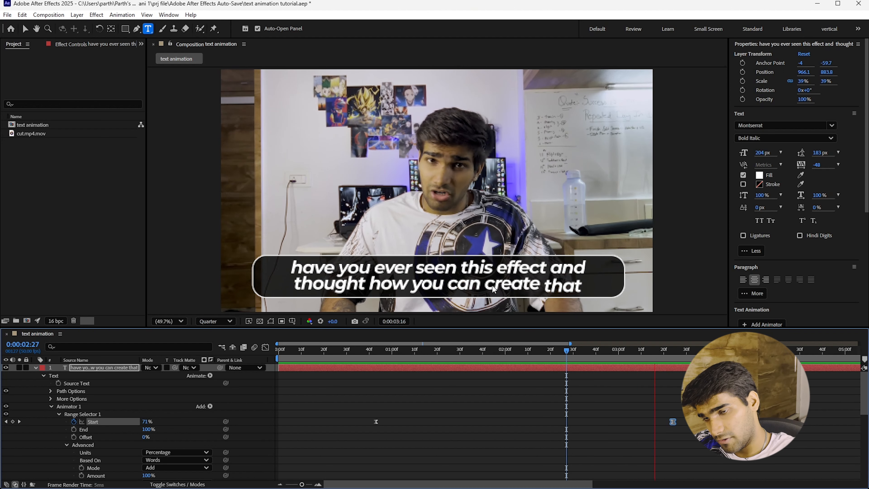
key(space)
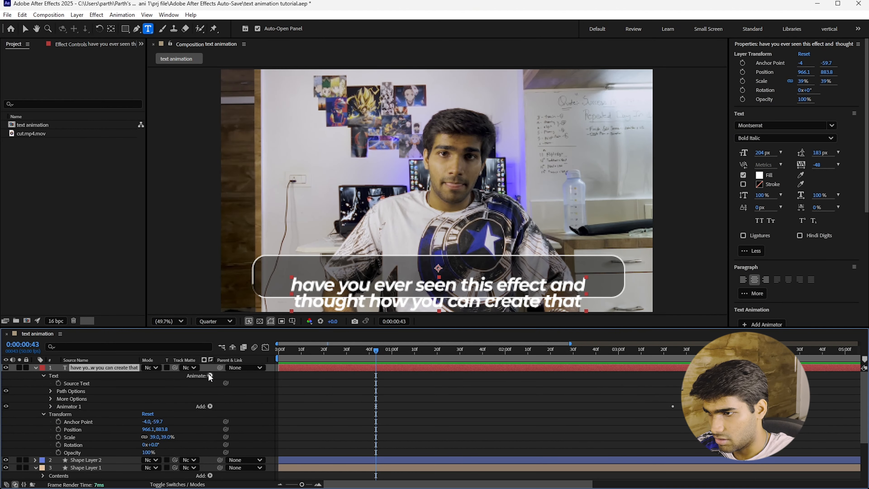
Add an Opacity animator to the text layer and set its Opacity to 0%
click(210, 375)
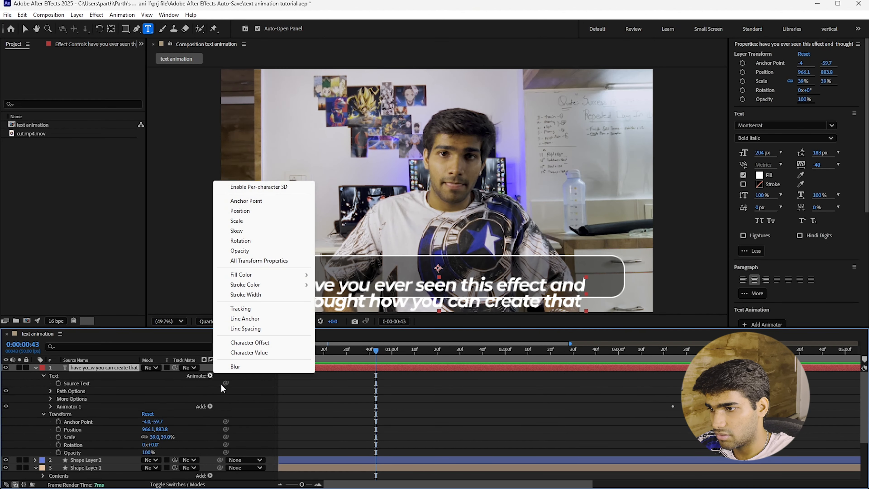
click(263, 254)
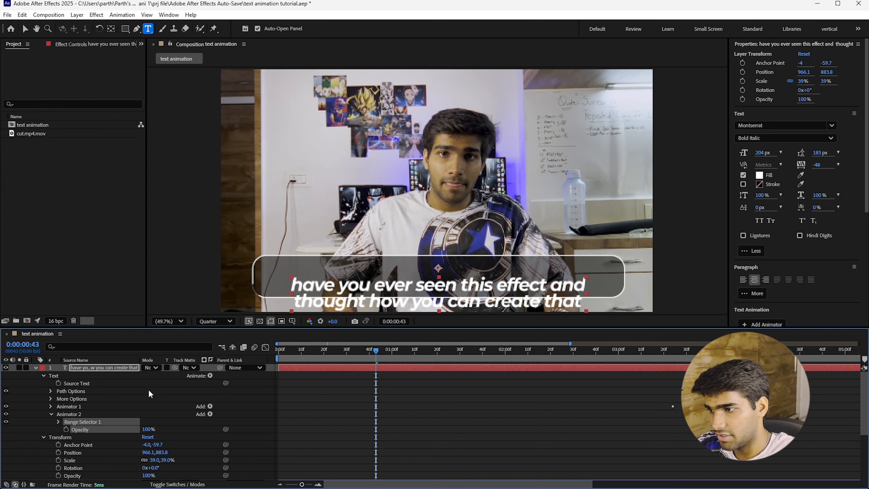
click(122, 381)
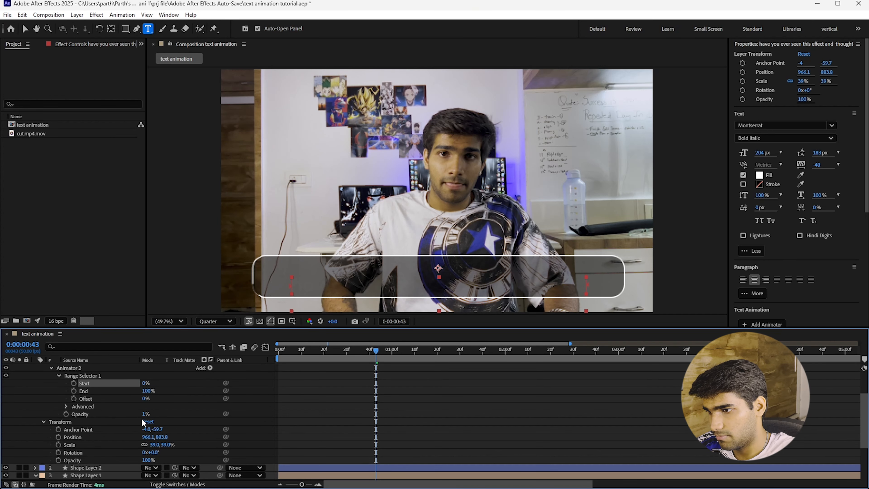
drag(146, 414, 134, 416)
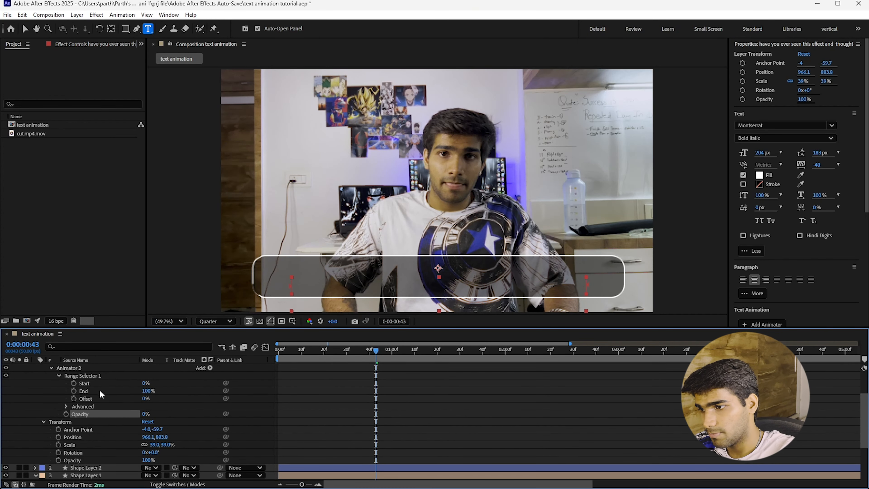
Keyframe the opacity animator's range selector Start from 0% at 0:00:00:43 to 100% at 0:00:03:24
click(73, 383)
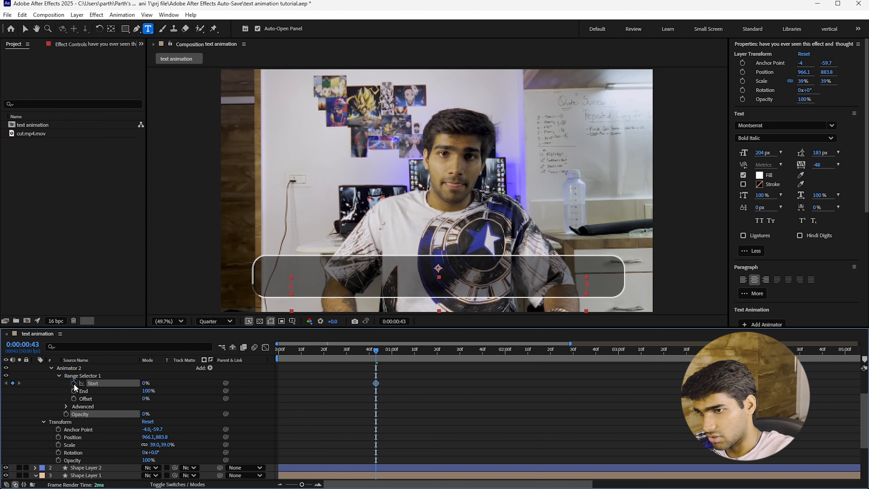
click(482, 352)
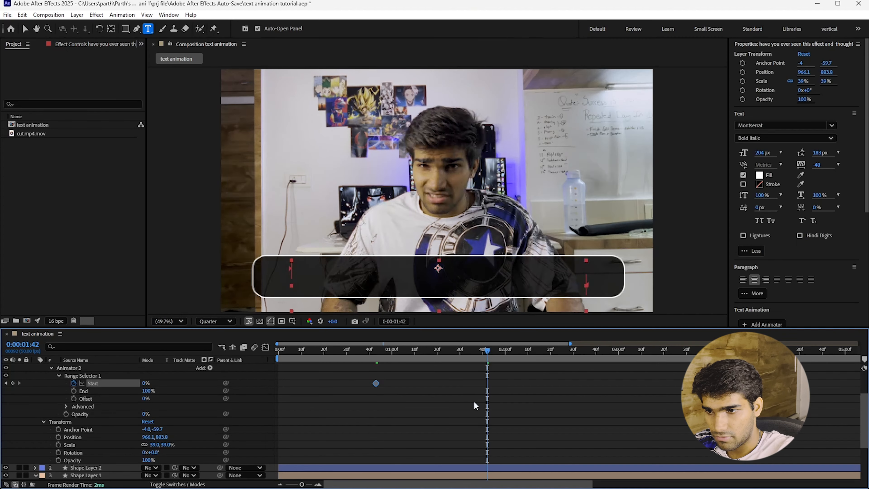
scroll(474, 402, up, 2)
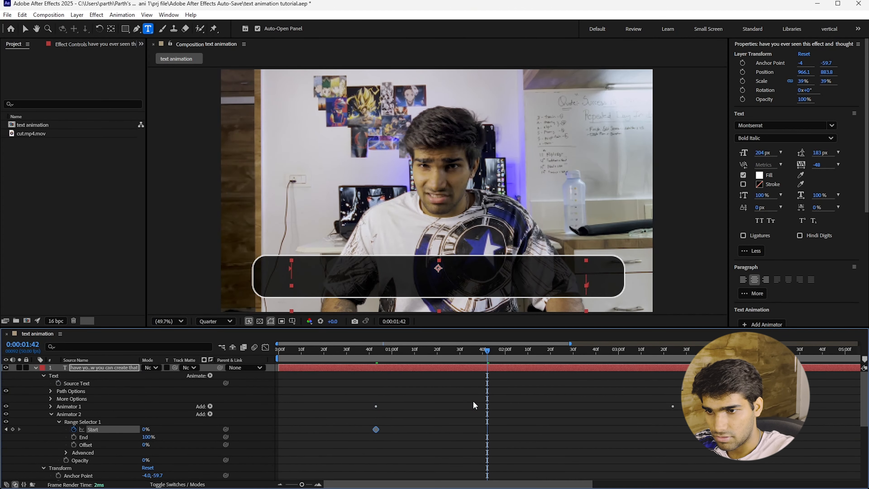
click(125, 367)
key(u)
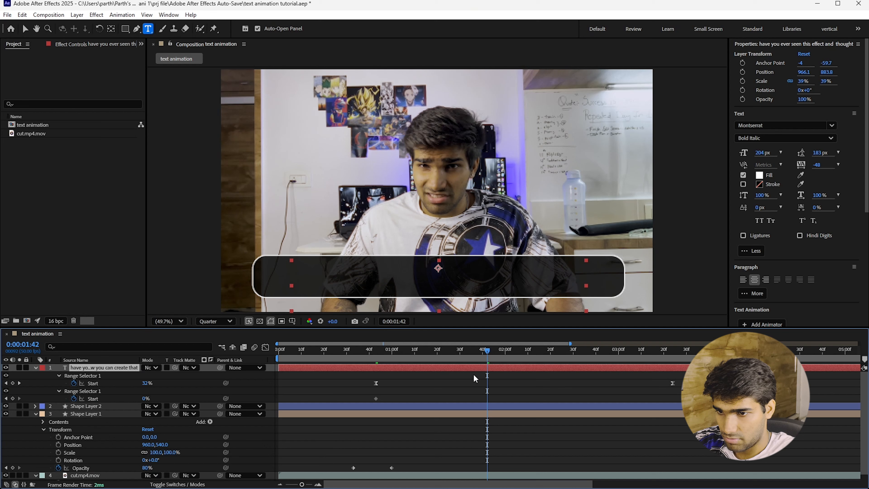
click(676, 350)
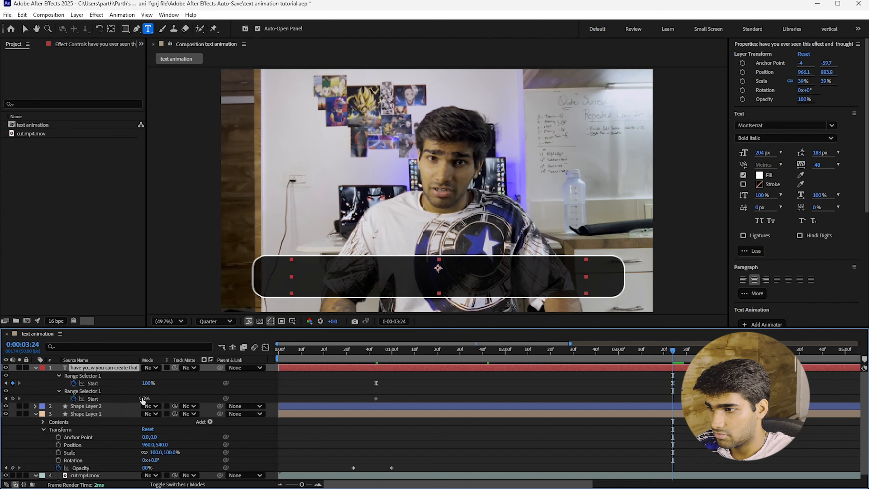
drag(145, 400, 202, 403)
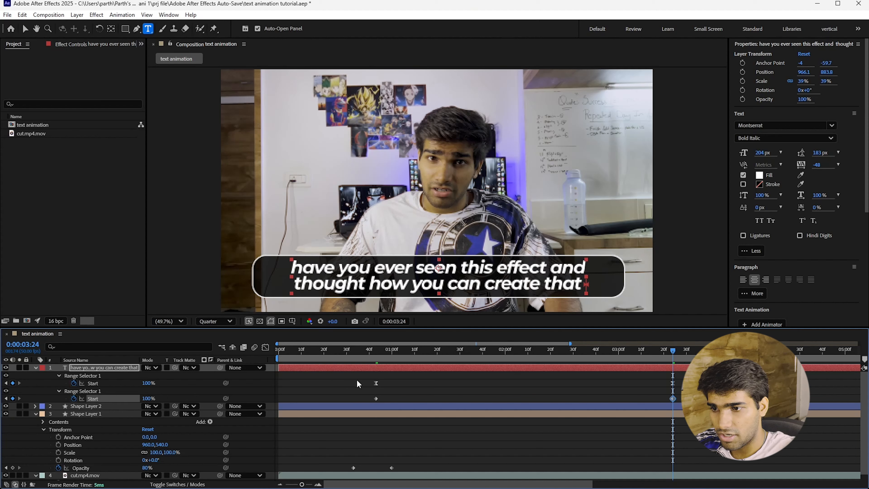
Apply Easy Ease to both Start keyframes of the opacity animator and preview the combined text reveal
key(space)
right_click(673, 399)
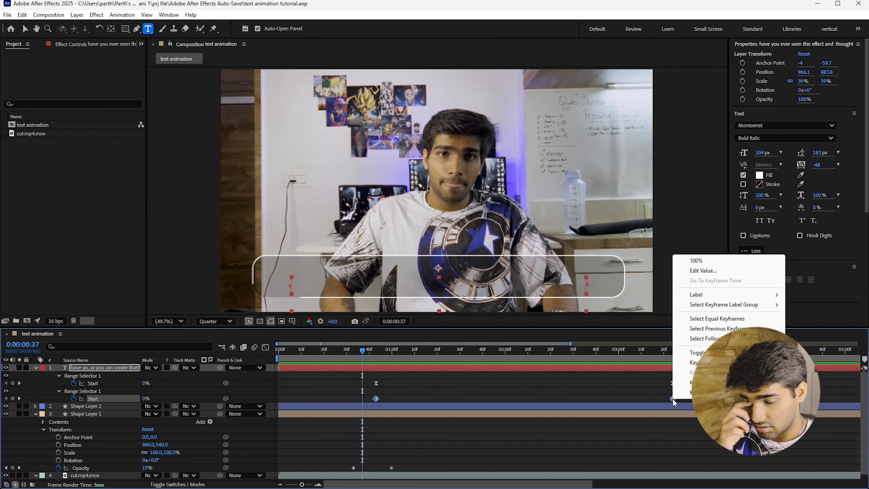
mouse_move(689, 393)
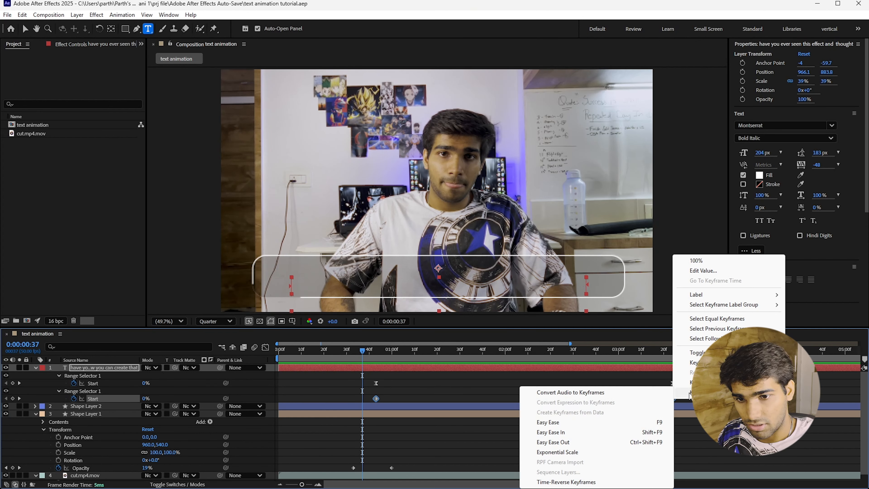
click(548, 422)
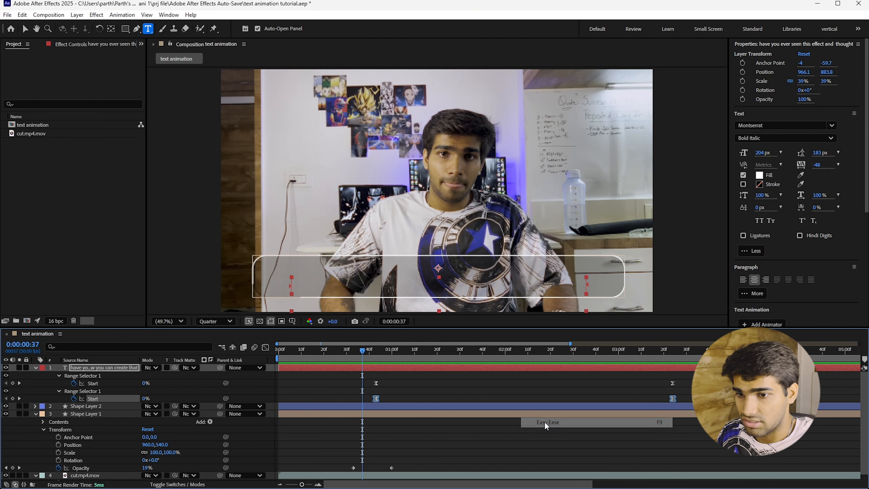
key(space)
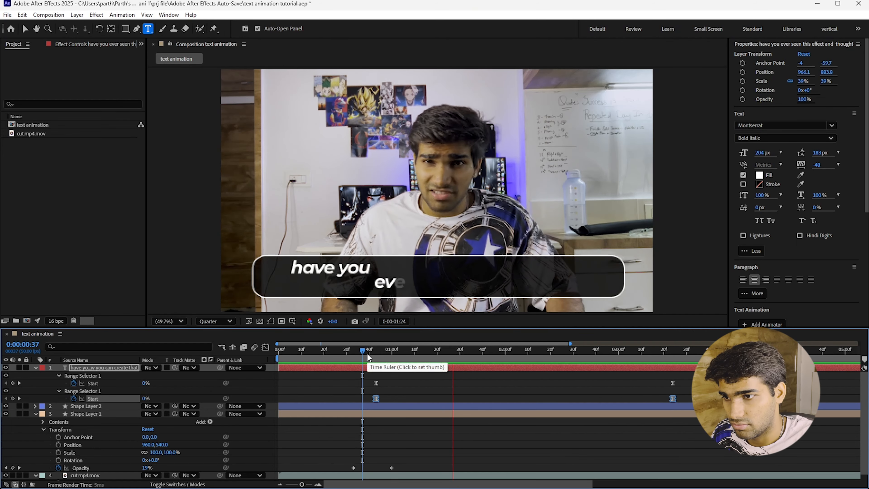
key(space)
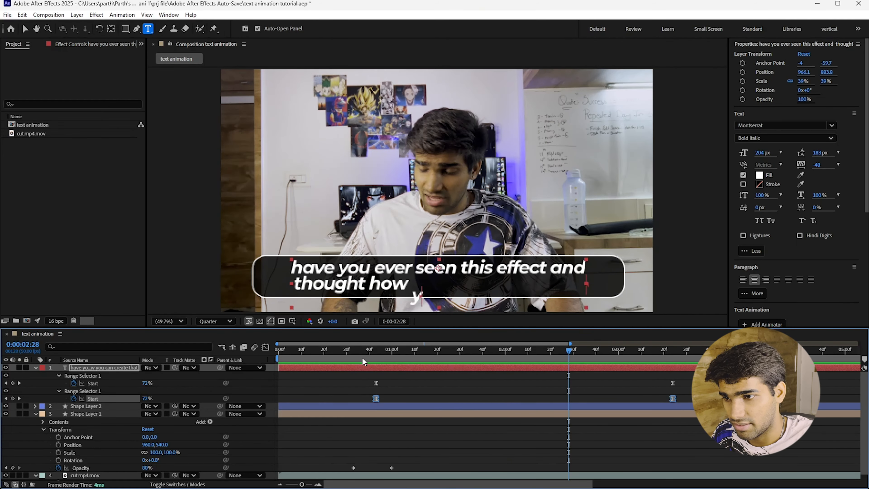
Base the opacity animator's range selector on Words in its advanced options and preview the text reveal
click(484, 351)
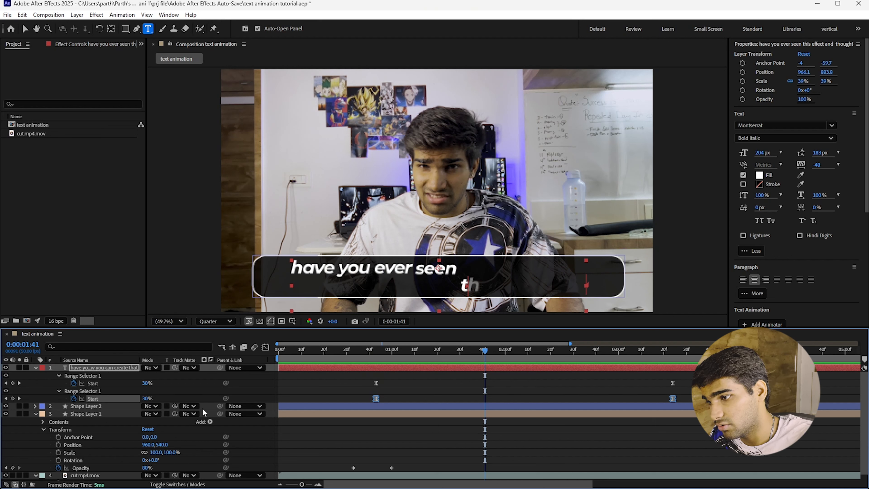
scroll(153, 424, down, 1)
scroll(152, 421, up, 1)
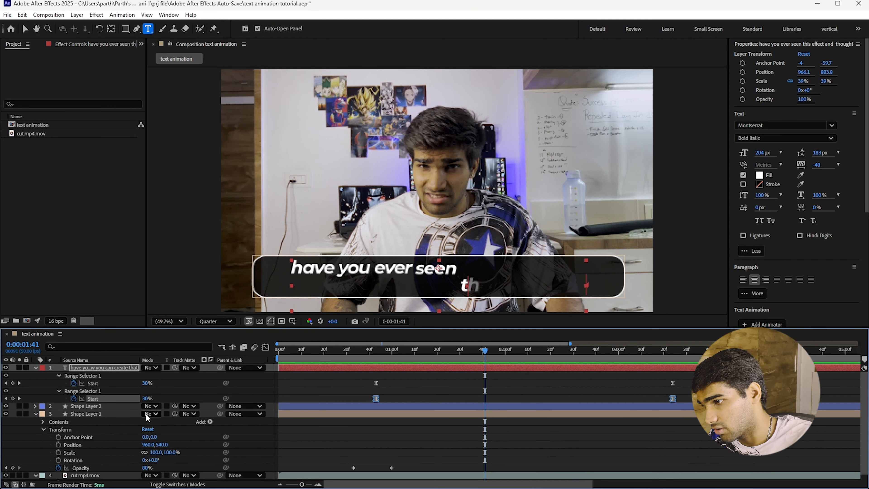
click(58, 391)
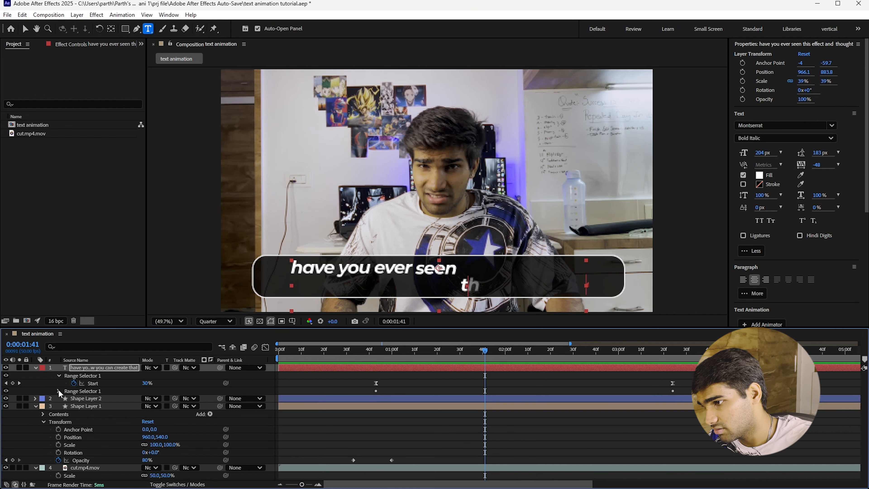
click(58, 390)
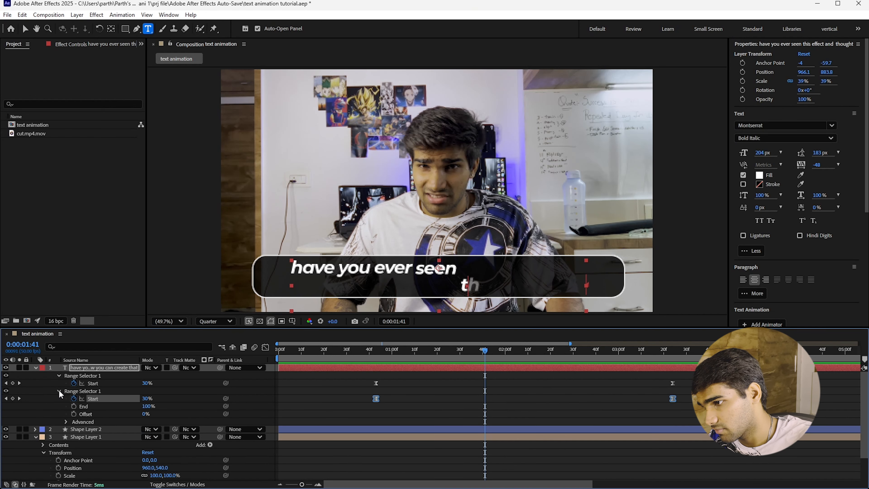
click(66, 424)
click(175, 423)
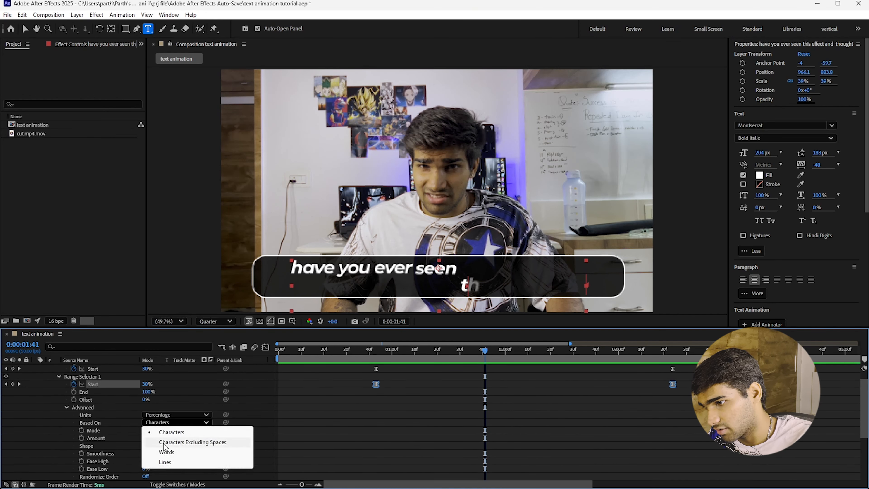
click(163, 452)
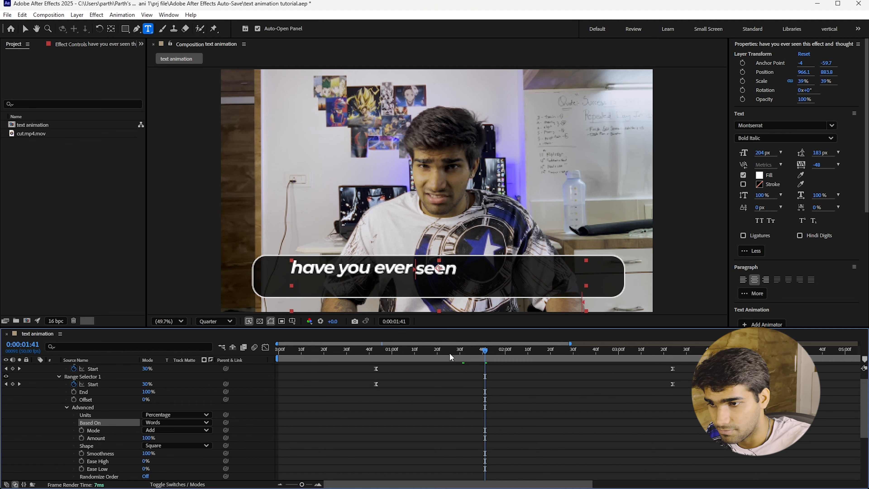
click(357, 351)
key(space)
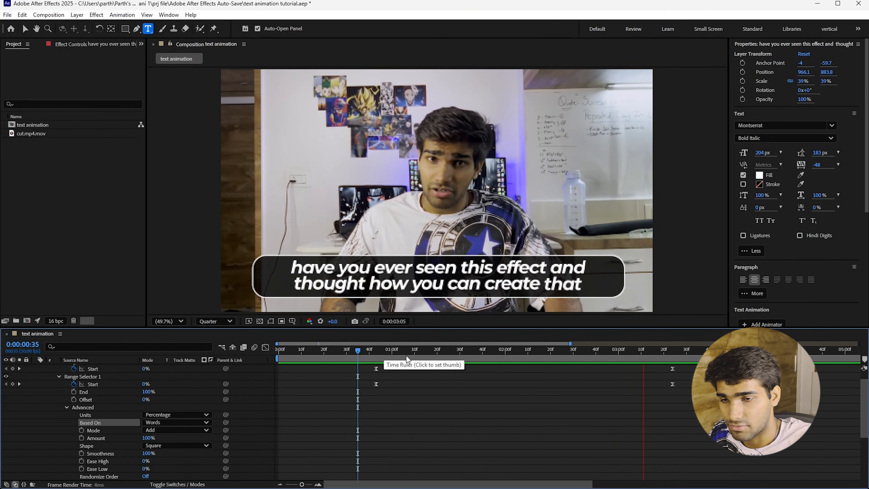
key(space)
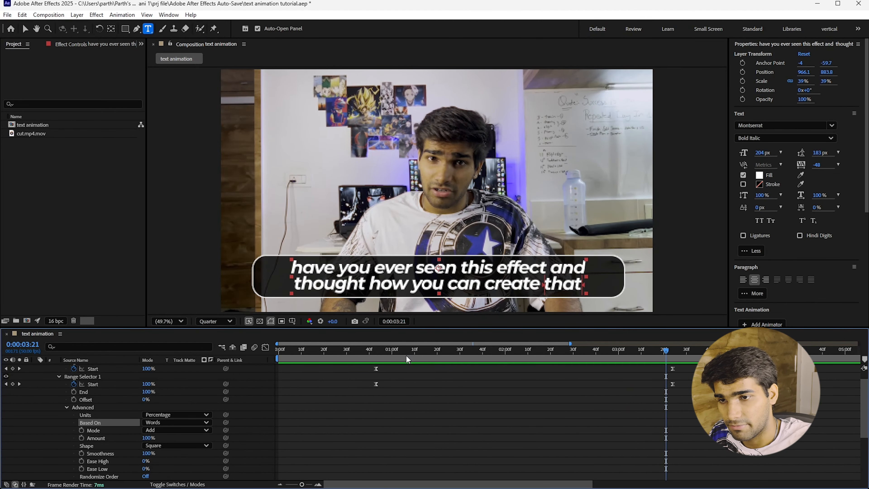
click(376, 349)
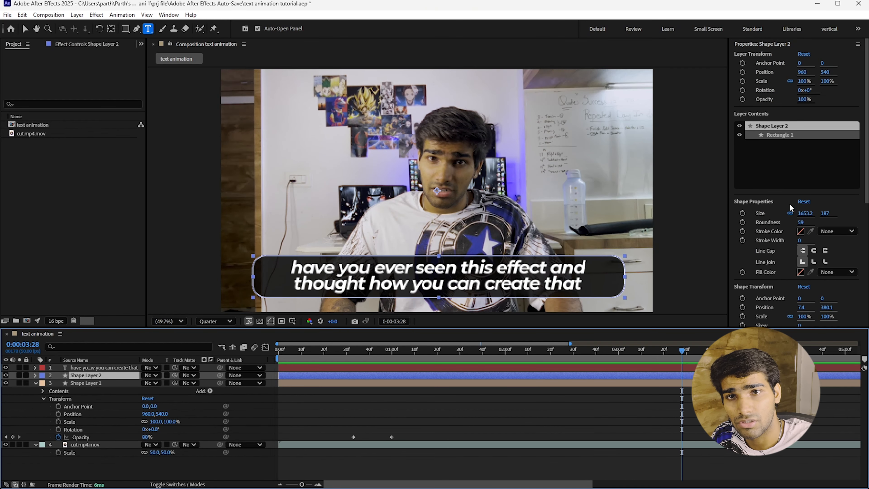
Find the glow effects and apply Deep Glow to the rounded outline on Shape Layer 2
scroll(780, 240, down, 5)
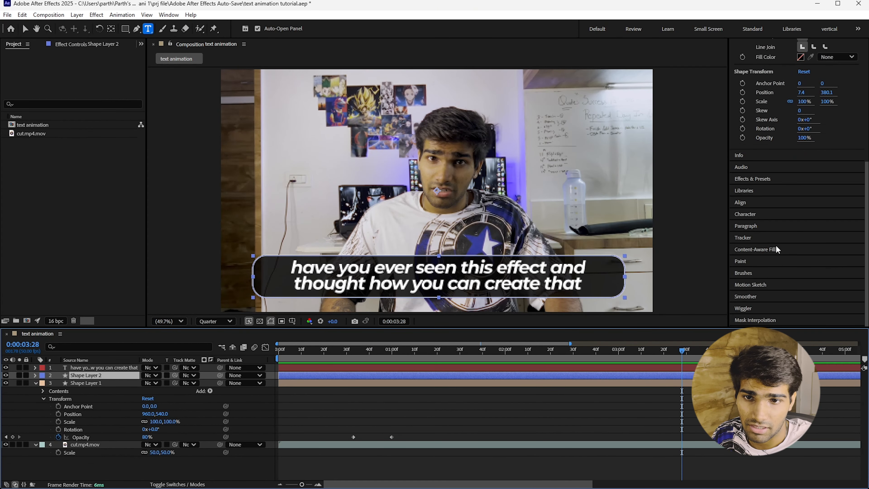
click(753, 179)
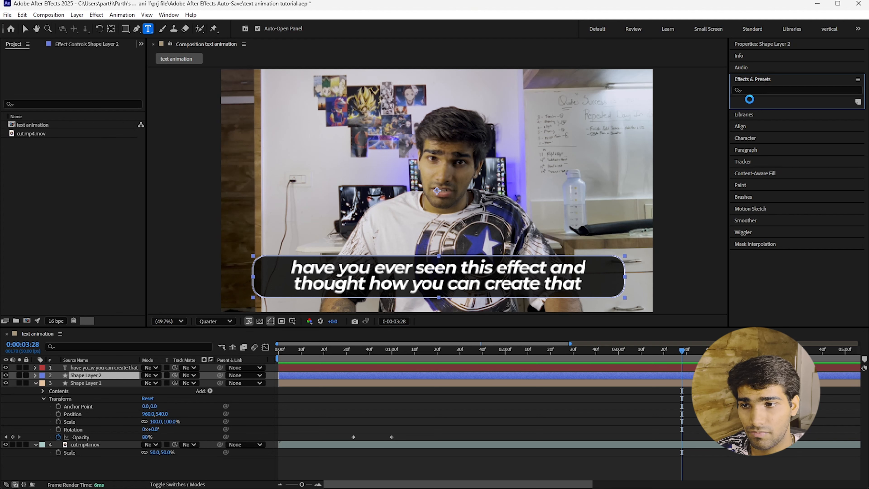
text(glow)
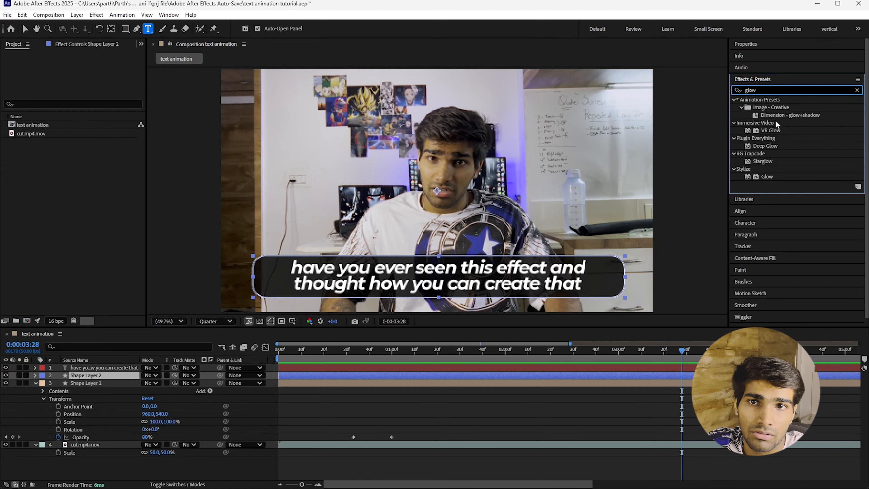
drag(766, 145, 271, 292)
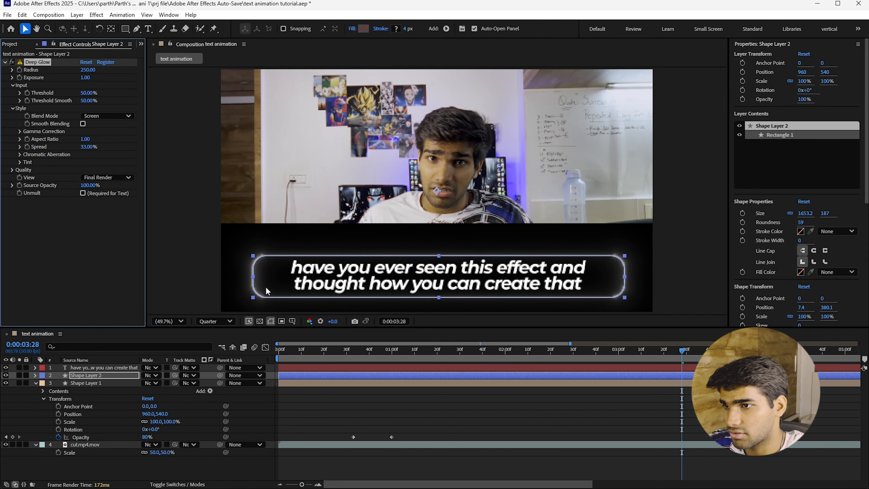
Enable Unmult on the outline's Deep Glow, set Radius to 111 and Exposure to 0.48, and review the glow over time
click(83, 193)
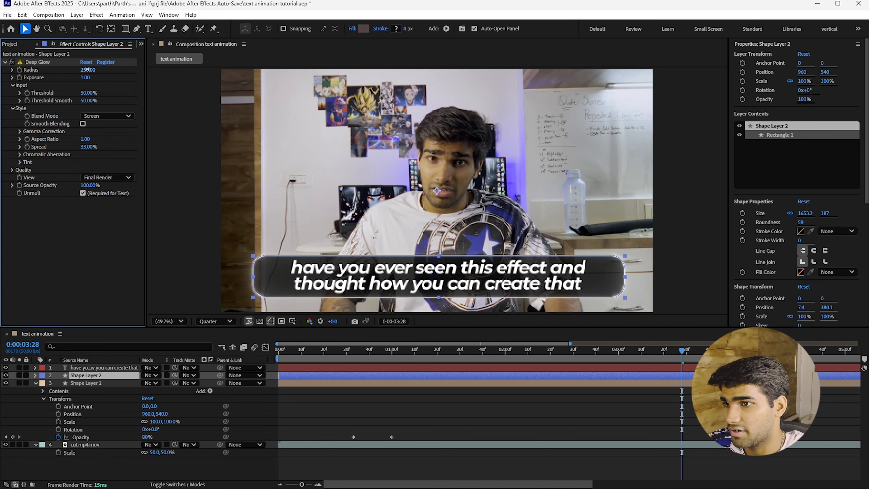
drag(88, 70, 69, 80)
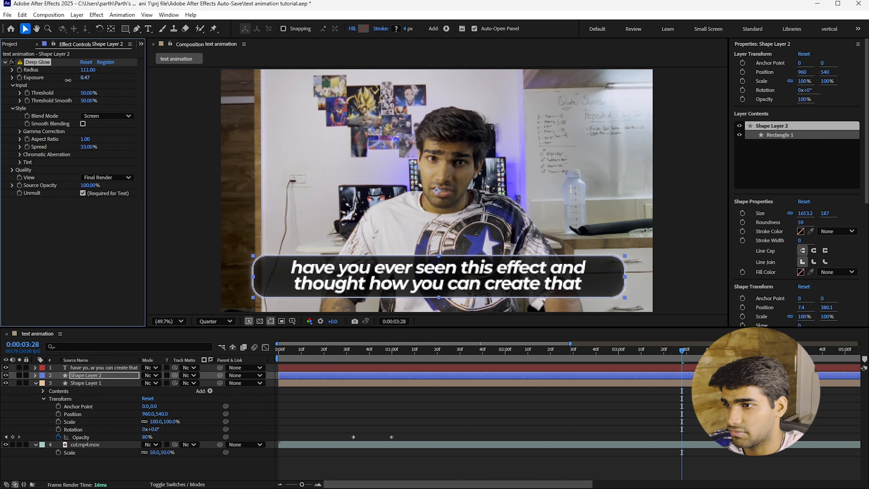
click(66, 266)
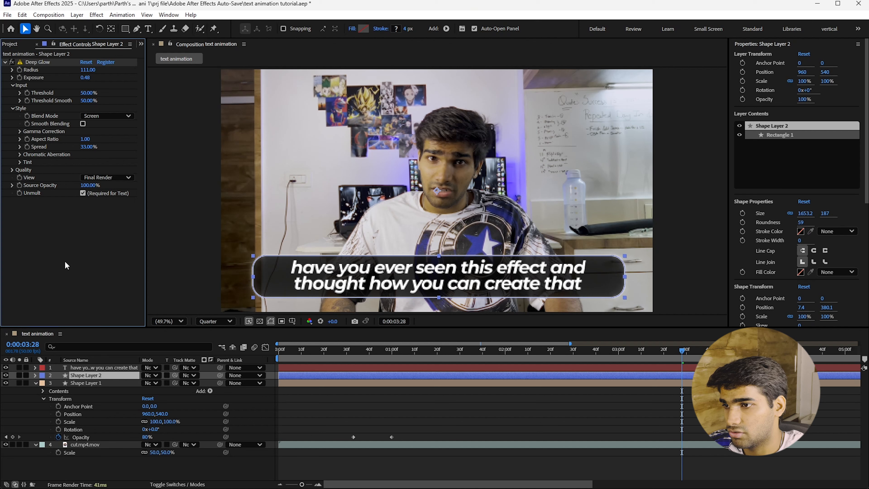
click(445, 369)
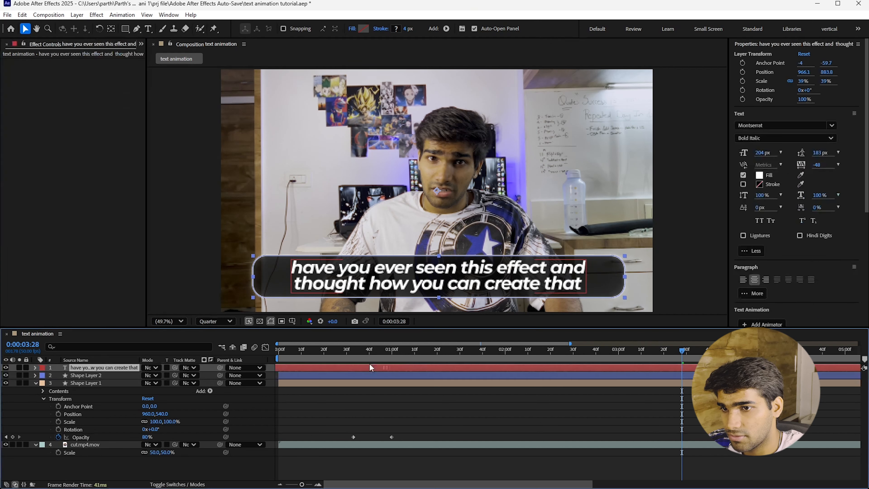
drag(365, 355, 554, 365)
click(86, 383)
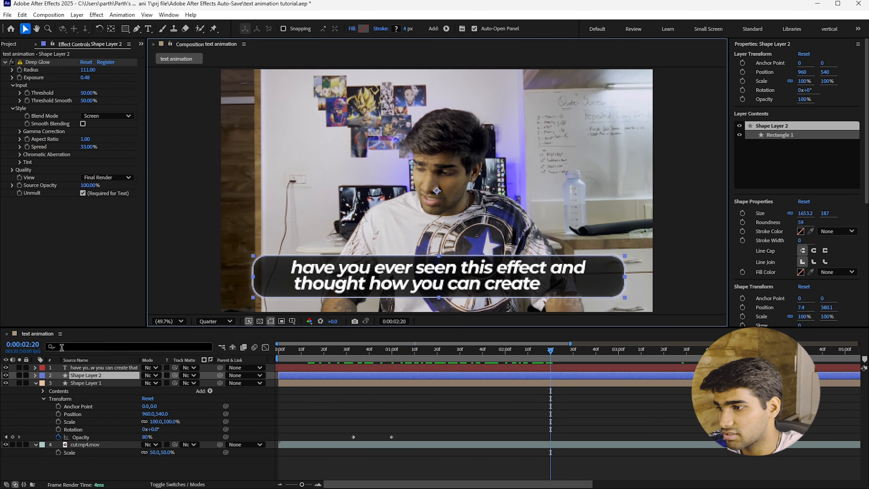
Change the text layer's Montserrat font style to SemiBold Italic and play back the animation
click(94, 367)
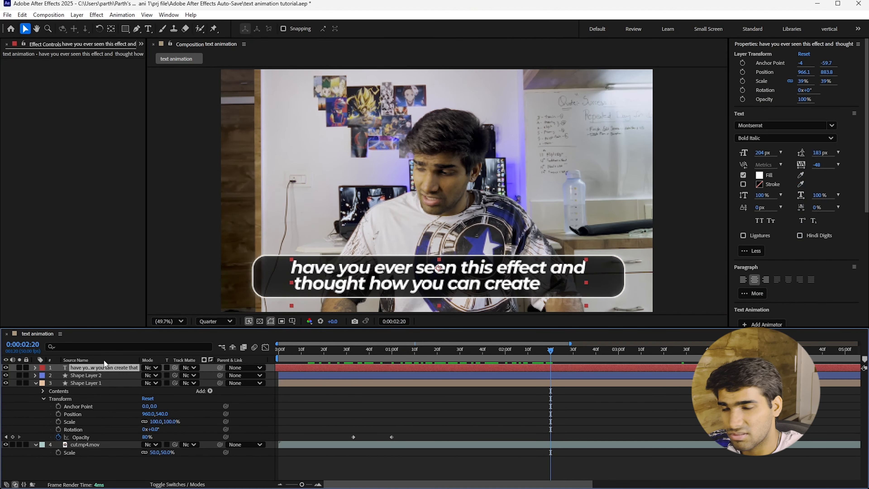
click(777, 141)
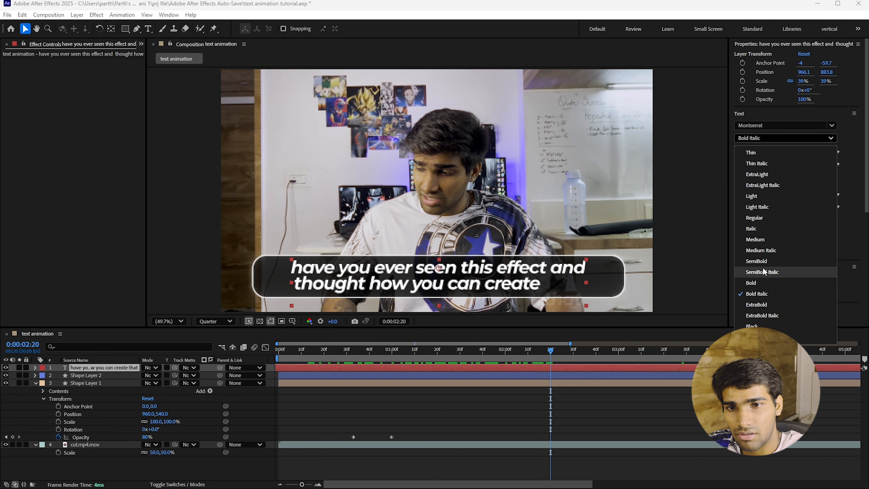
click(757, 262)
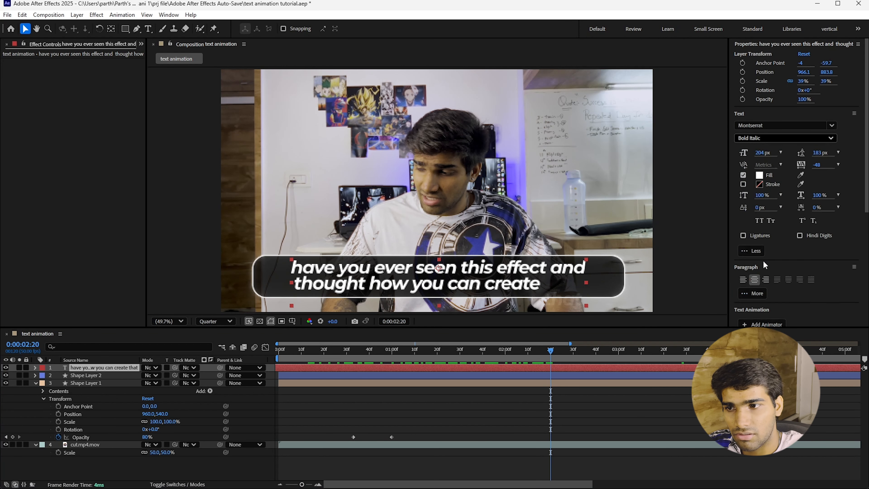
click(779, 139)
click(754, 275)
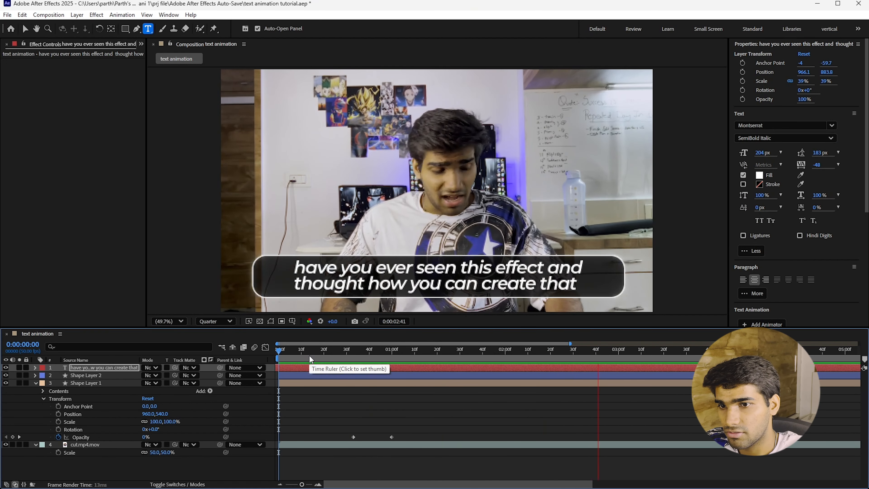
key(space)
key(v)
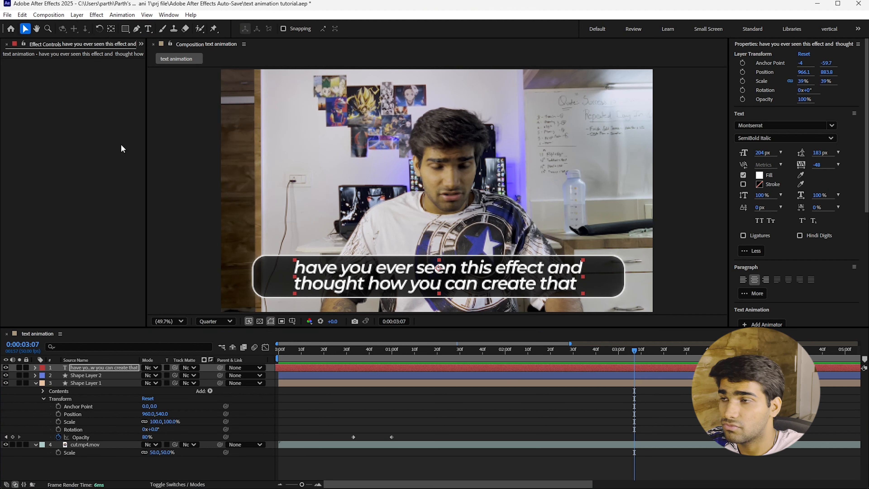
Hide the text layer, Shape Layer 2 and Shape Layer 1 so only the footage shows
scroll(246, 245, down, 2)
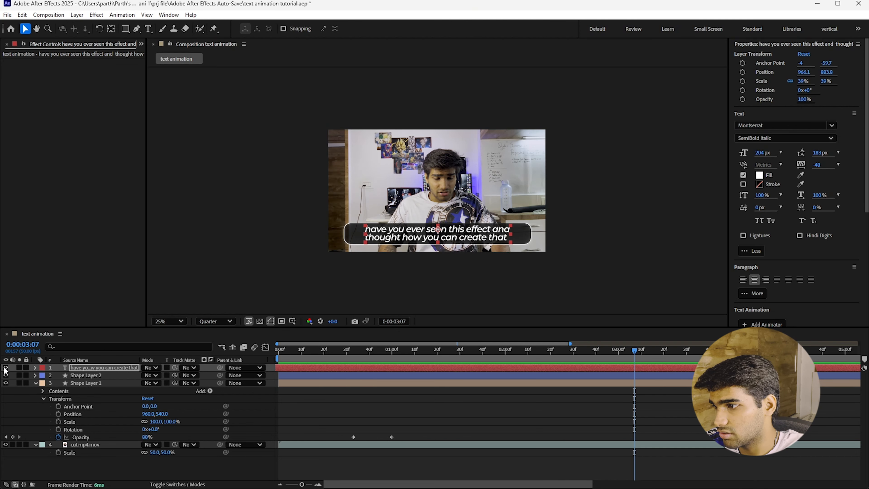
drag(5, 370, 7, 385)
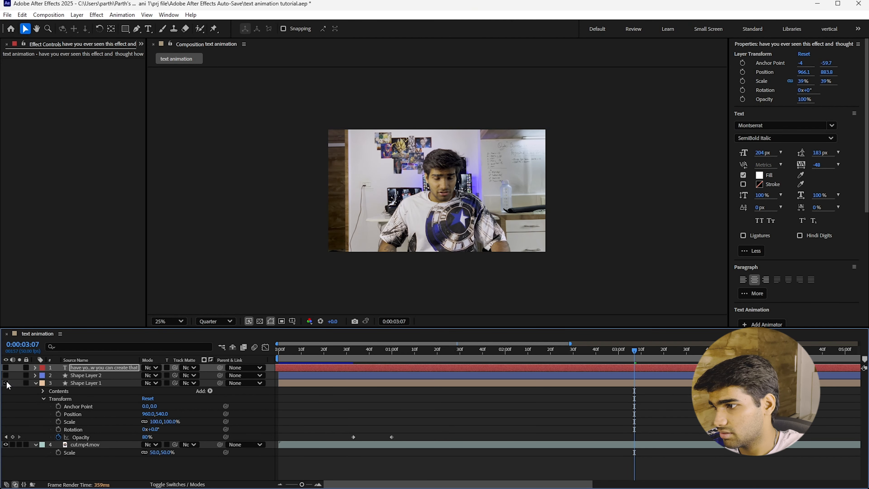
scroll(347, 246, up, 2)
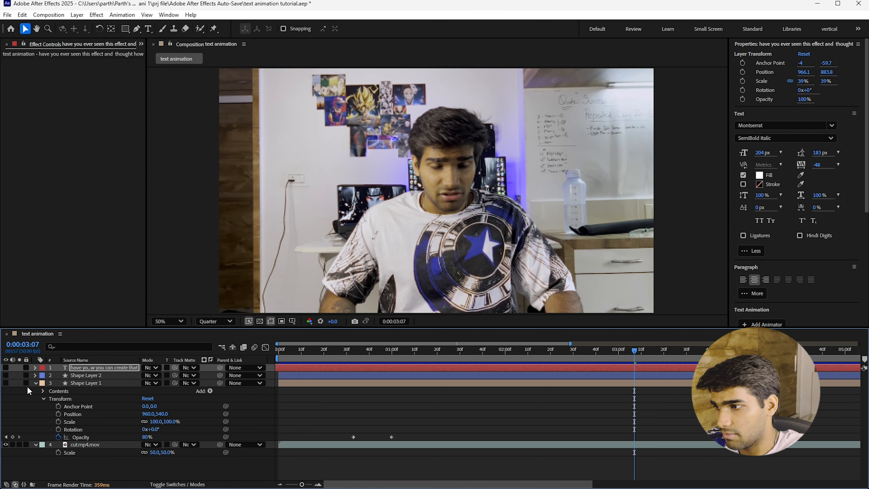
Add a black solid layer of 1920 × 1080 px to the composition
right_click(36, 410)
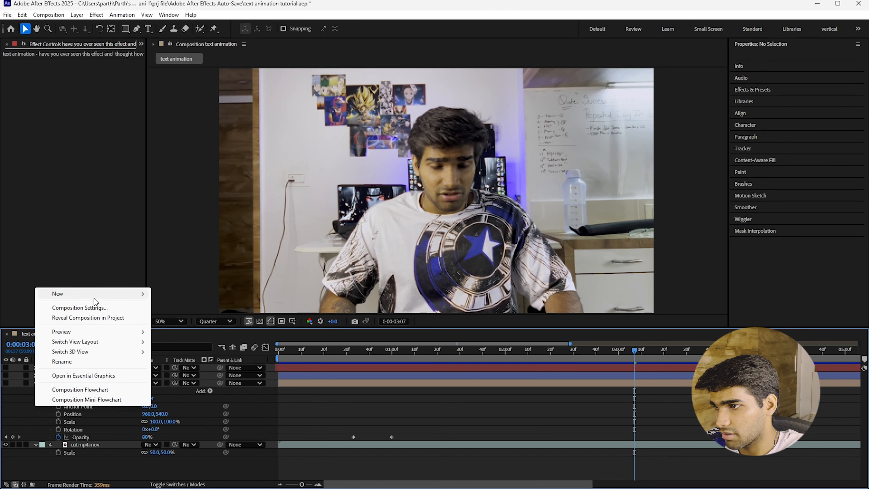
mouse_move(142, 294)
click(168, 318)
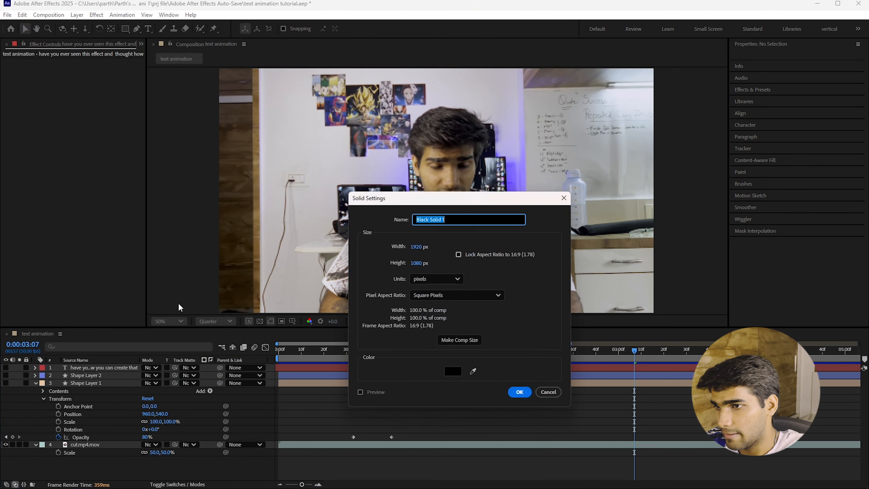
click(519, 392)
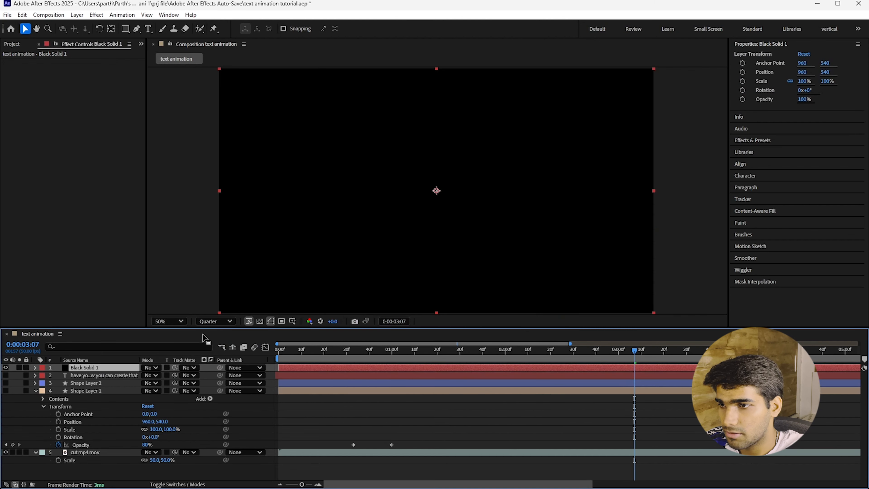
Draw a closed four-point Pen mask around the lower part of the black solid and lower its upper-right vertex slightly
key(comma)
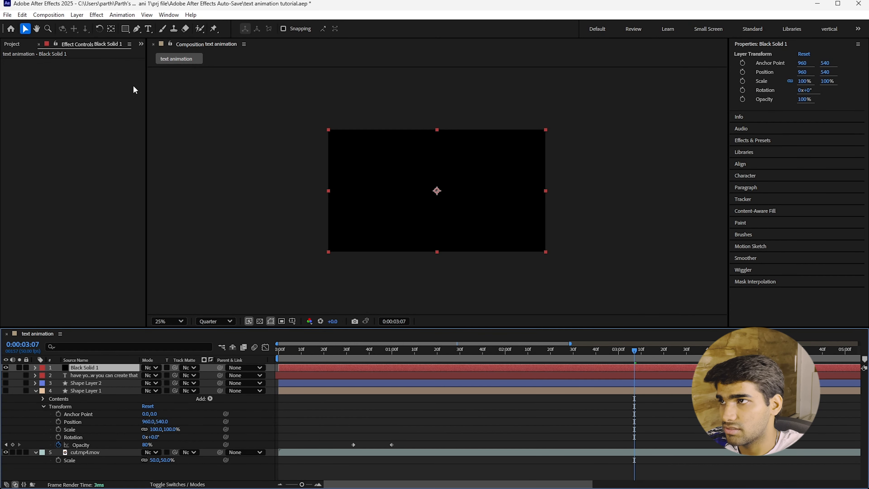
click(137, 33)
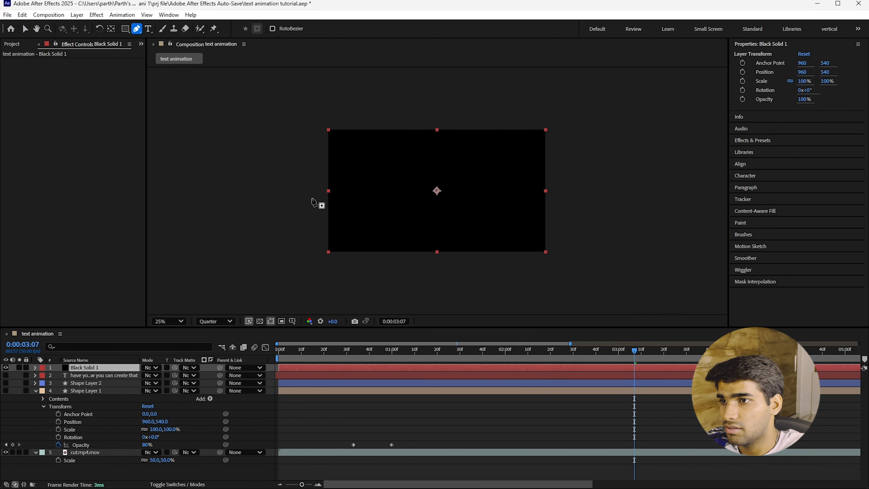
click(318, 189)
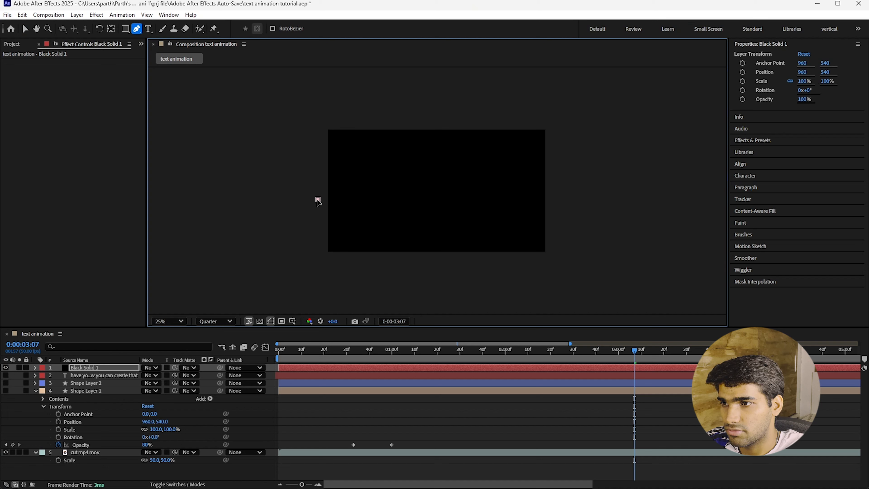
click(320, 257)
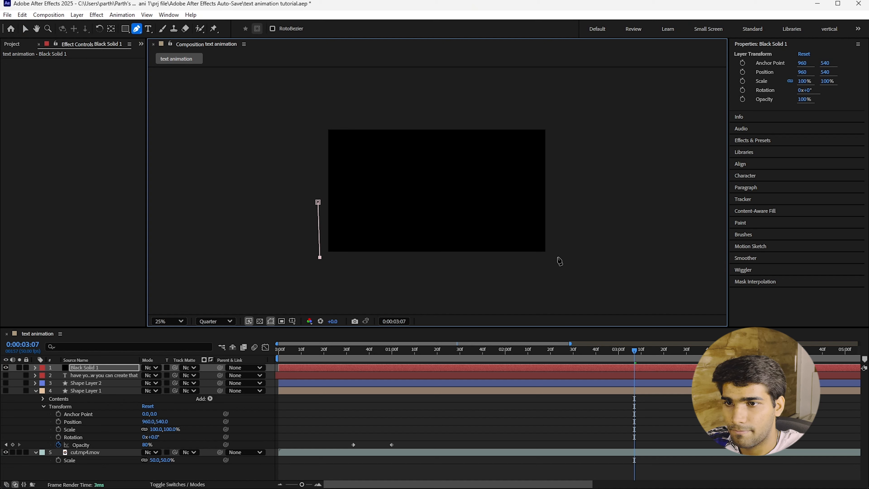
click(559, 256)
click(562, 204)
click(318, 202)
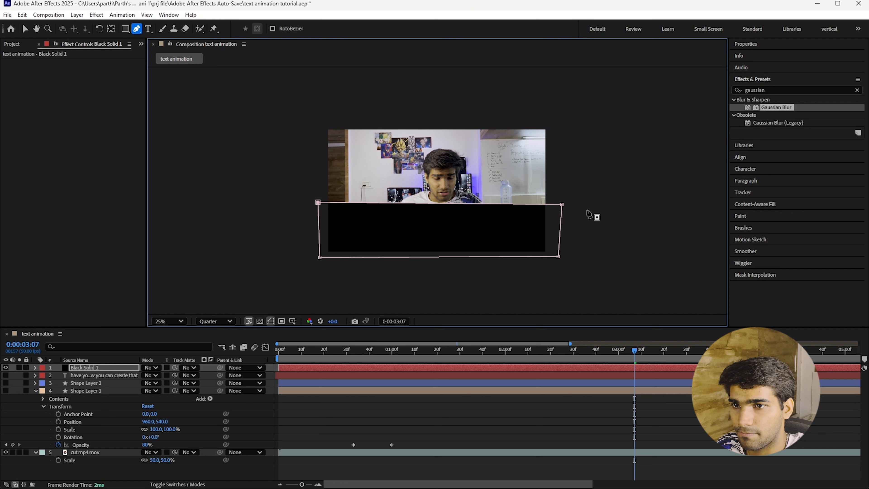
drag(561, 205, 558, 211)
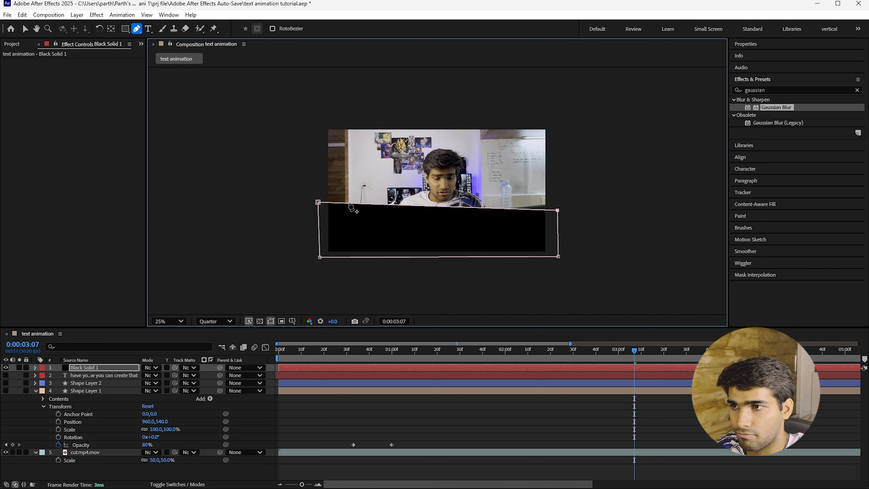
Lower the mask's upper-left vertex on the black solid slightly and apply Gaussian Blur with a Blurriness of 600
drag(318, 203, 317, 207)
key(v)
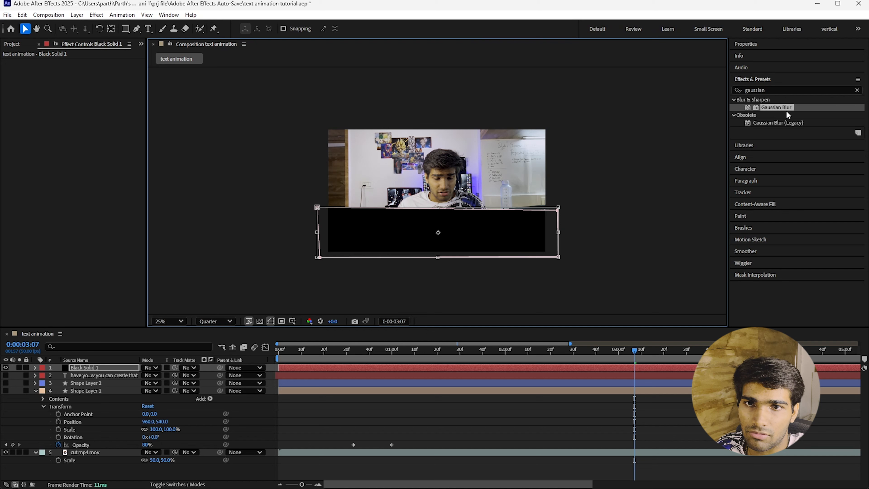
drag(782, 108, 473, 248)
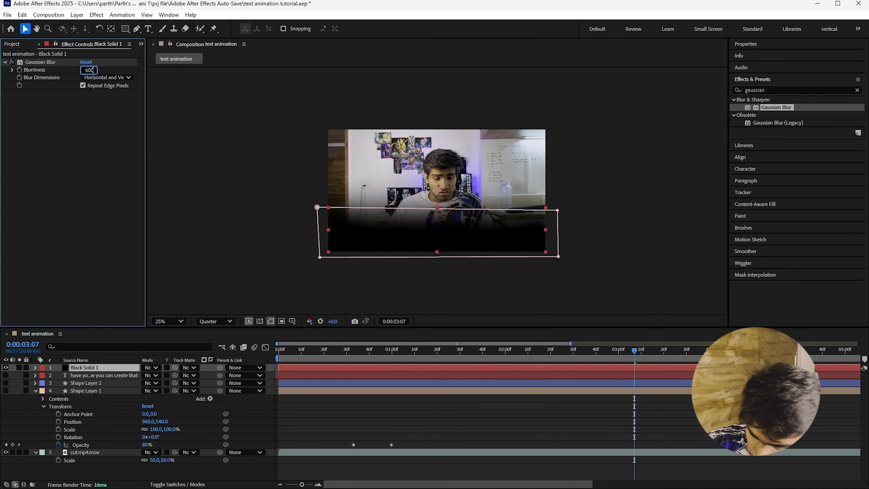
key(Return)
scroll(388, 228, down, 1)
Reveal the black solid's Position property and make Shape Layer 2 visible again
click(86, 368)
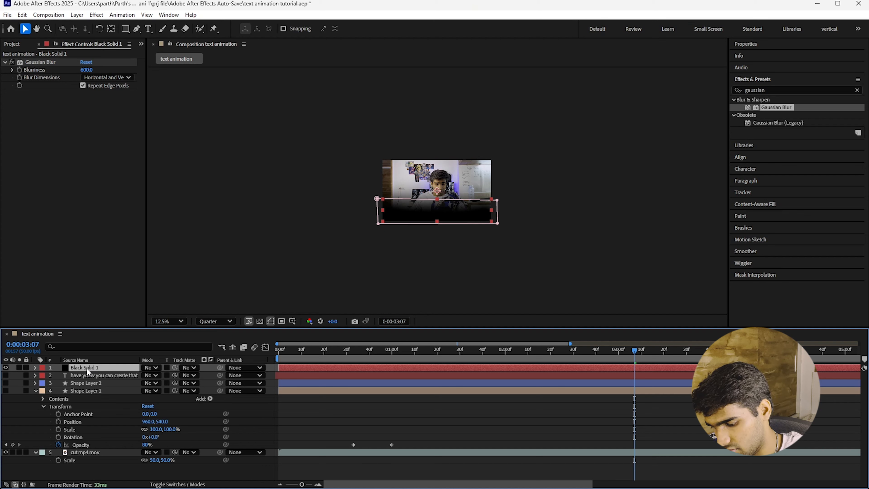
key(p)
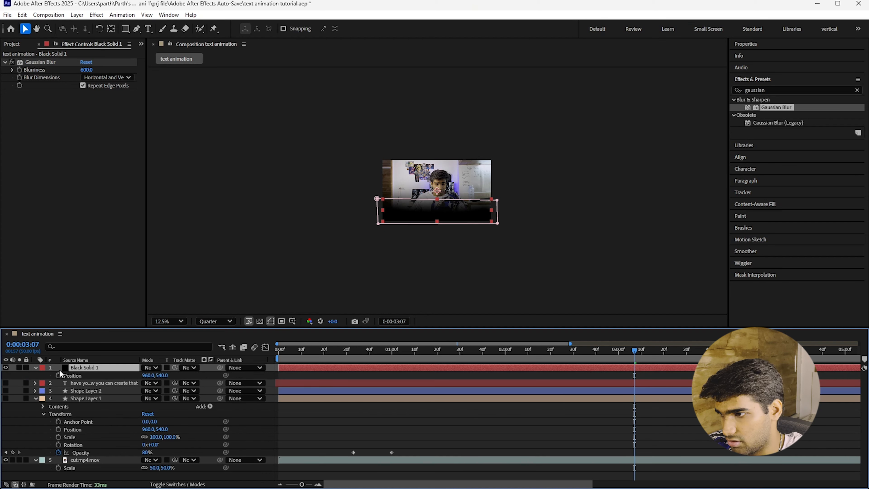
drag(402, 358, 344, 359)
click(6, 383)
click(5, 383)
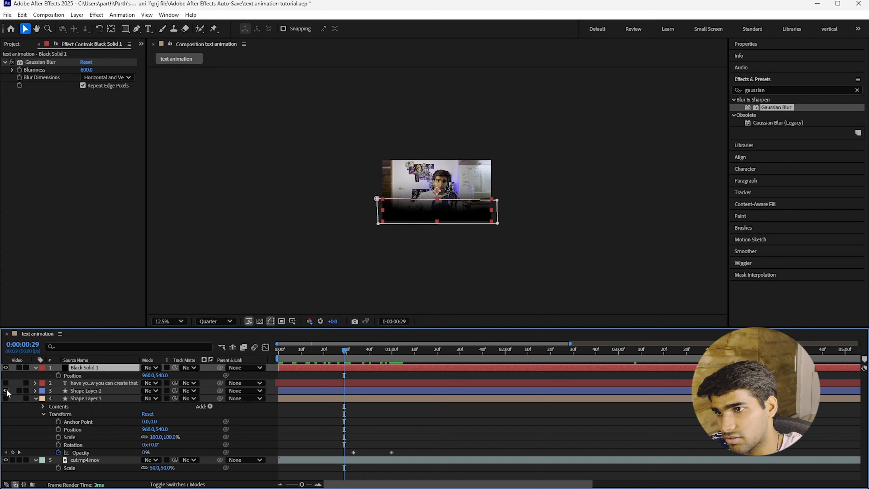
click(6, 390)
Move the black solid below the frame to position 960, 1327 and place its layer between Shape Layer 1 and cut.mp4.mov
drag(339, 351, 316, 355)
scroll(351, 223, up, 1)
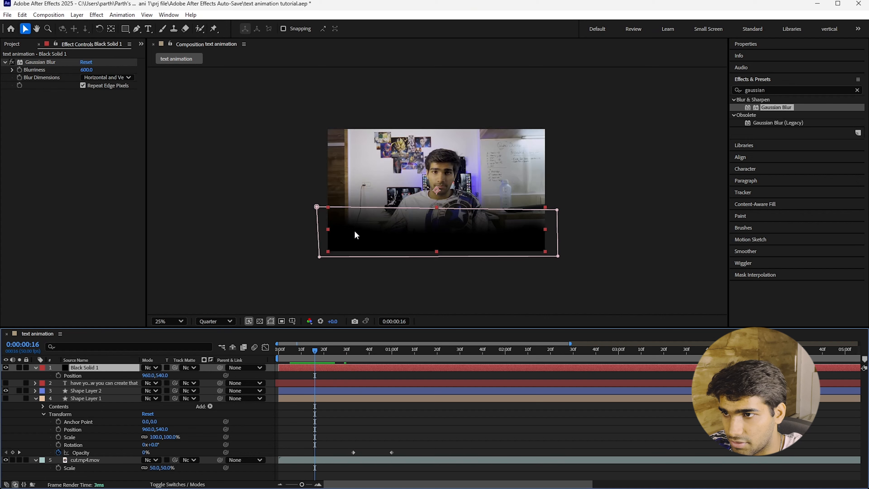
scroll(354, 231, up, 1)
scroll(399, 237, down, 2)
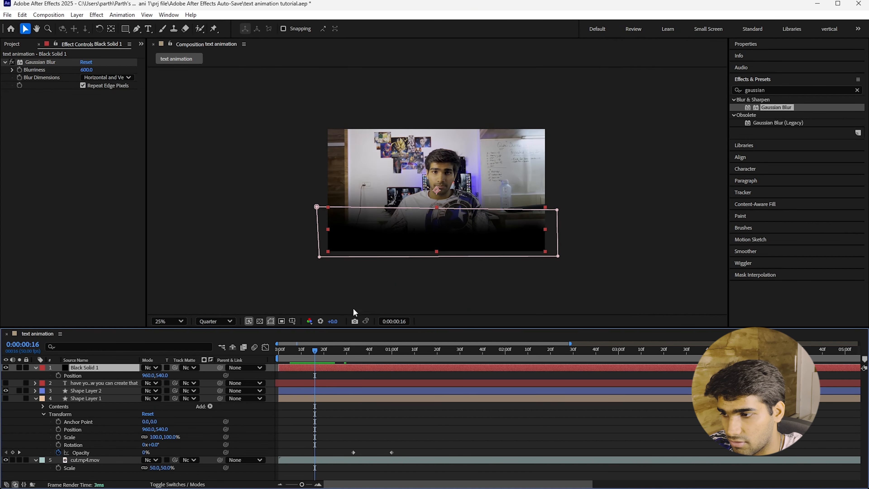
drag(161, 376, 548, 348)
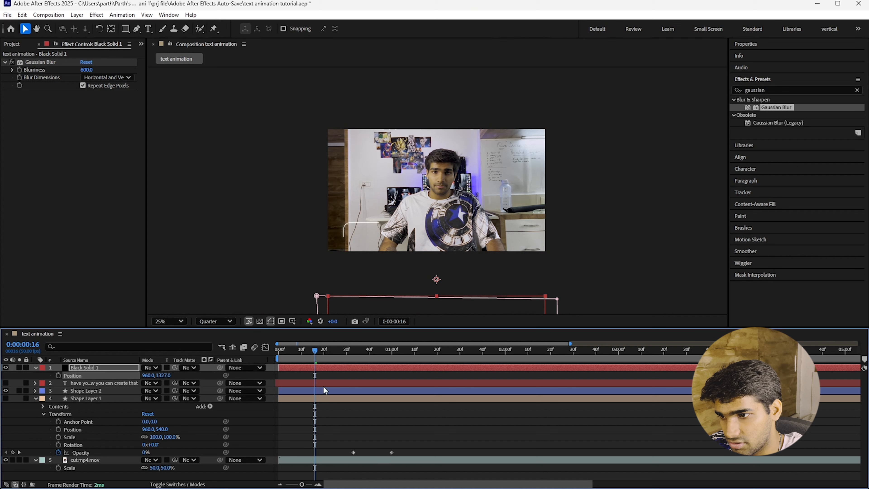
mouse_move(85, 370)
mouse_down()
mouse_move(85, 384)
mouse_move(87, 369)
mouse_up()
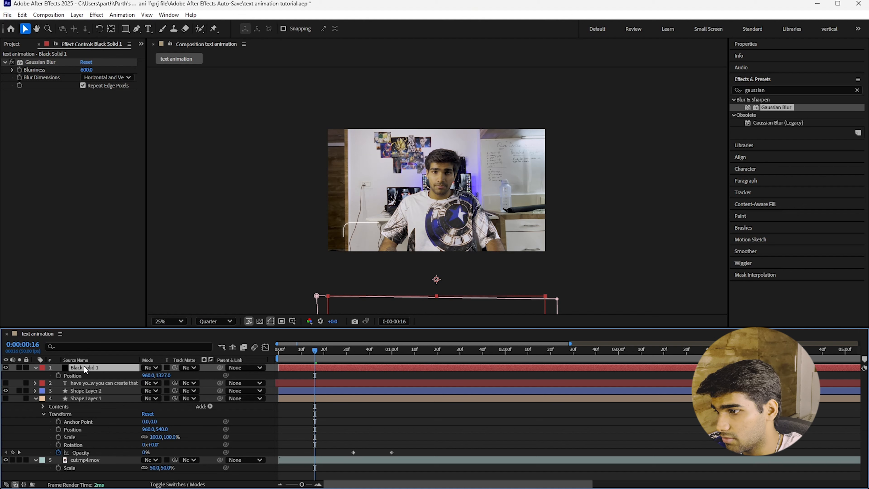
drag(80, 366, 77, 446)
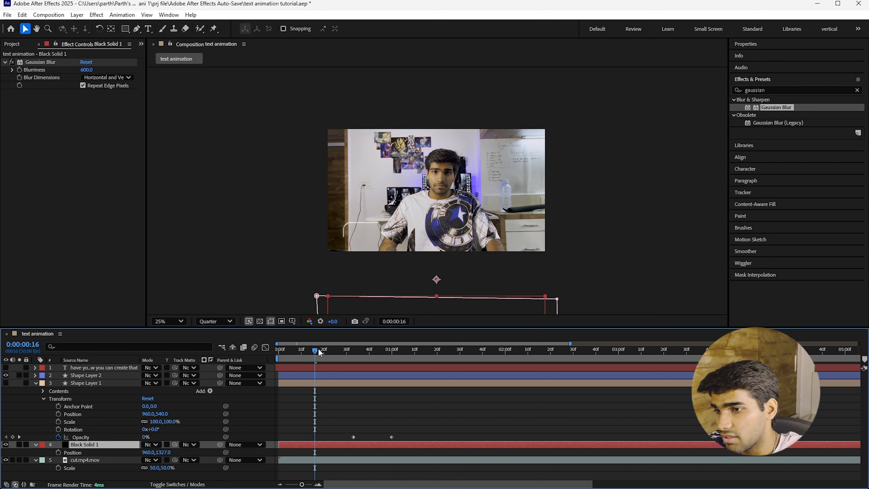
Keyframe the black solid's position at 0:00:00:13 and raise it to 960, 795 at 0:00:01:00
mouse_move(320, 353)
mouse_down()
mouse_move(383, 356)
mouse_move(309, 354)
mouse_up()
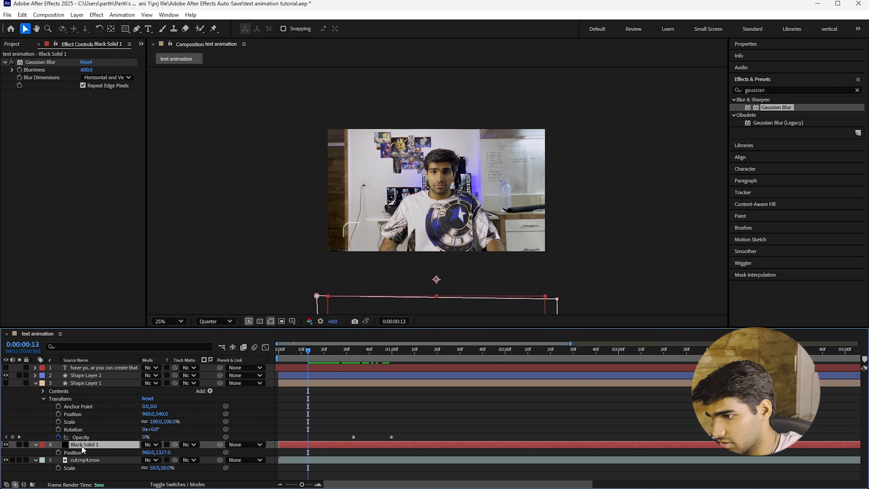
click(58, 452)
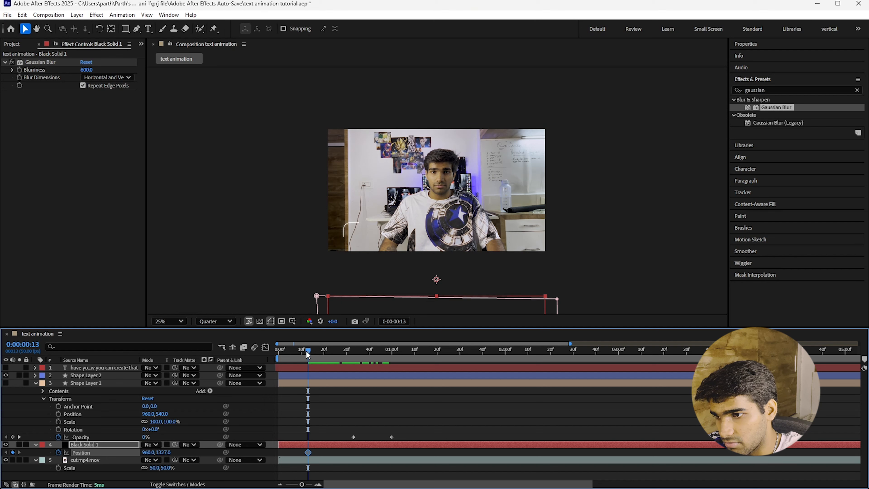
drag(308, 350, 394, 351)
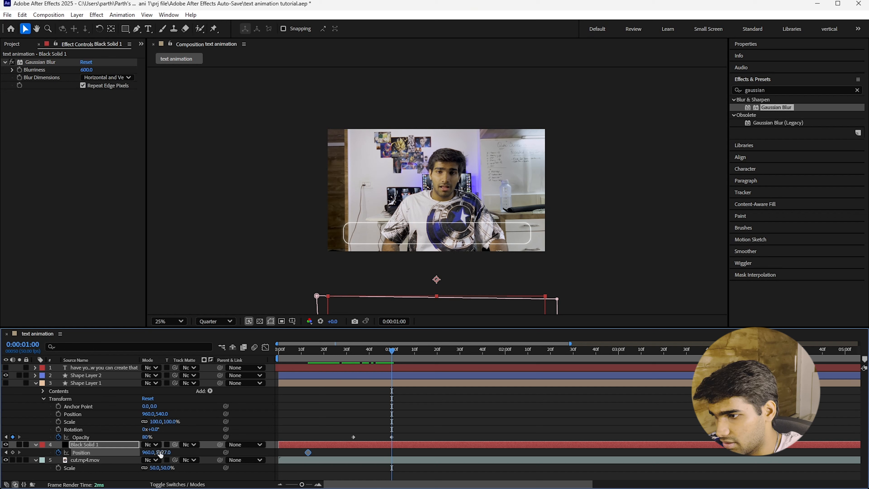
drag(161, 452, 84, 453)
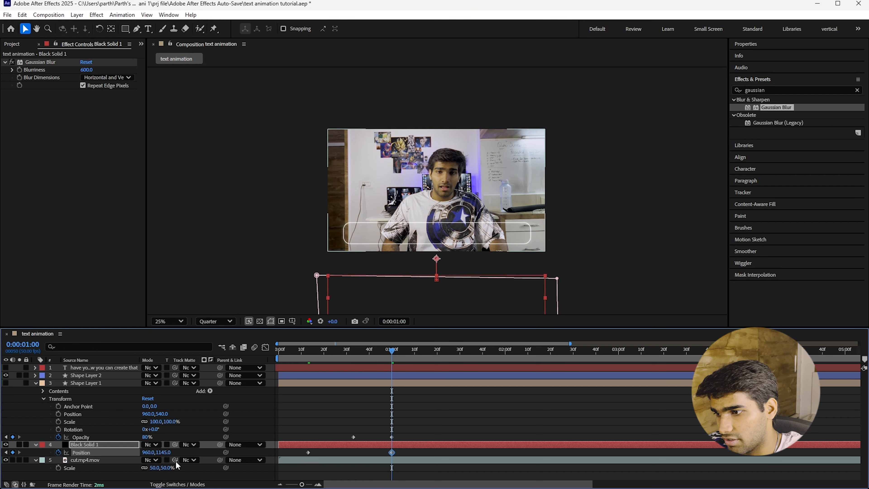
drag(162, 453, 4, 452)
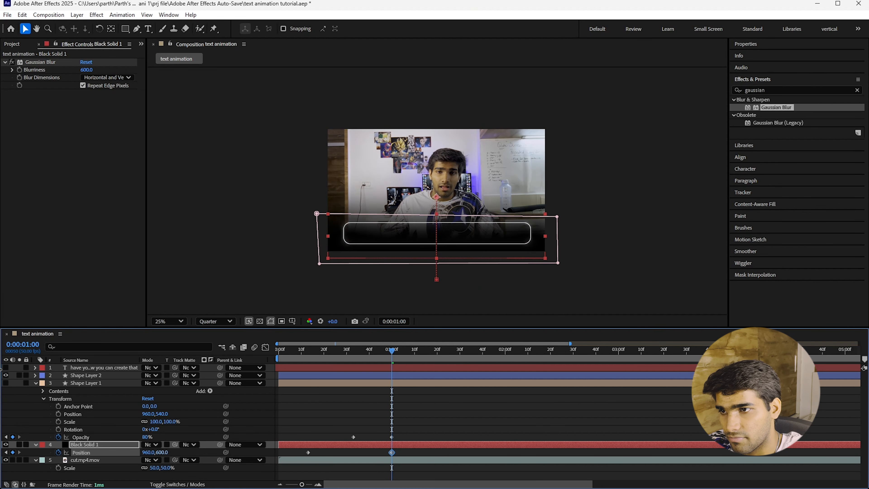
drag(2, 369, 78, 376)
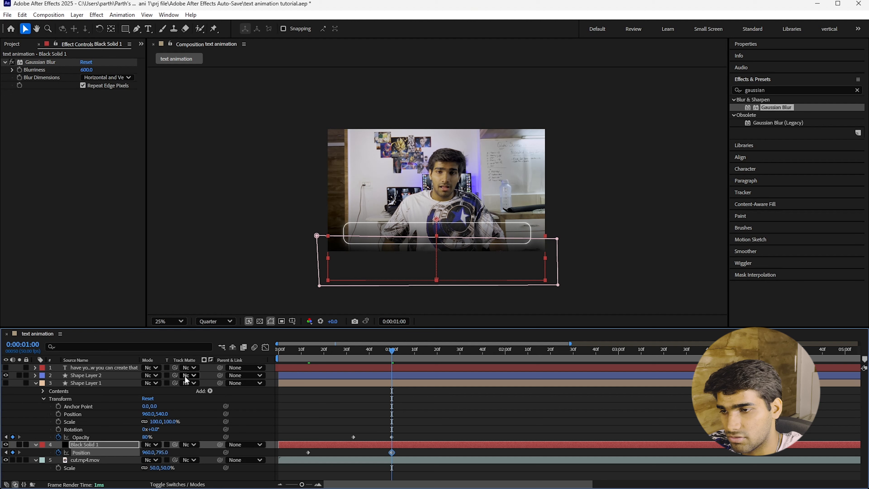
Play back the dark gradient's rise together with the outline animation
click(342, 350)
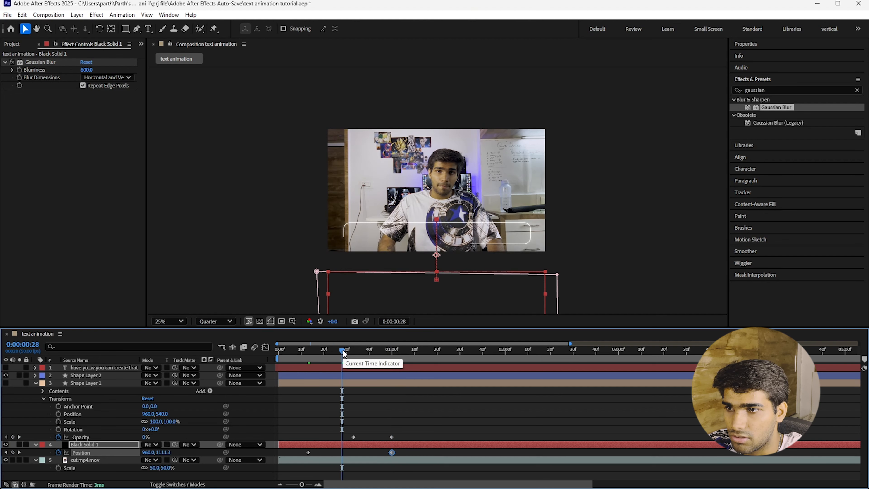
key(space)
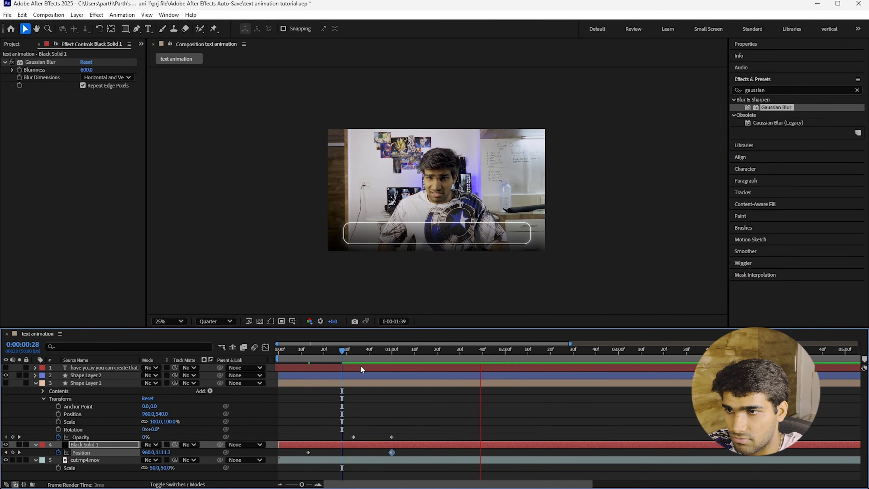
click(302, 350)
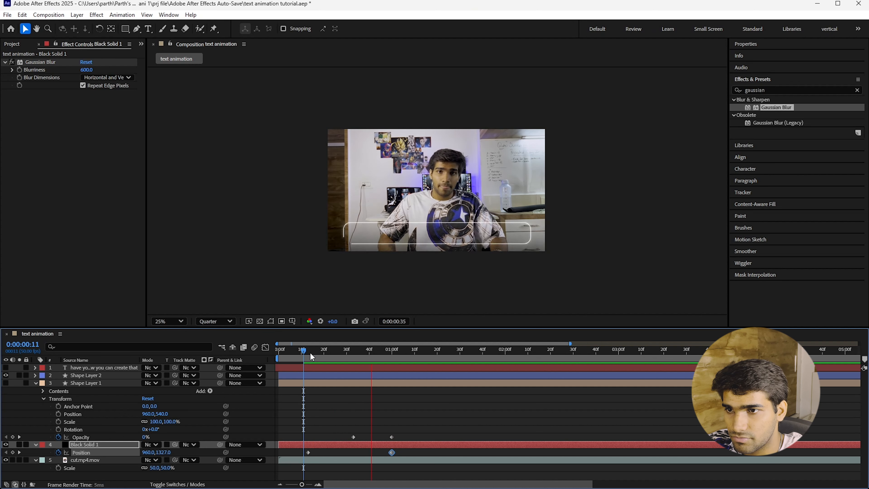
key(space)
Try to move Shape Layer 1's last opacity keyframe to 0:00:01:13
drag(396, 354, 392, 353)
drag(392, 438, 422, 438)
drag(424, 355, 419, 357)
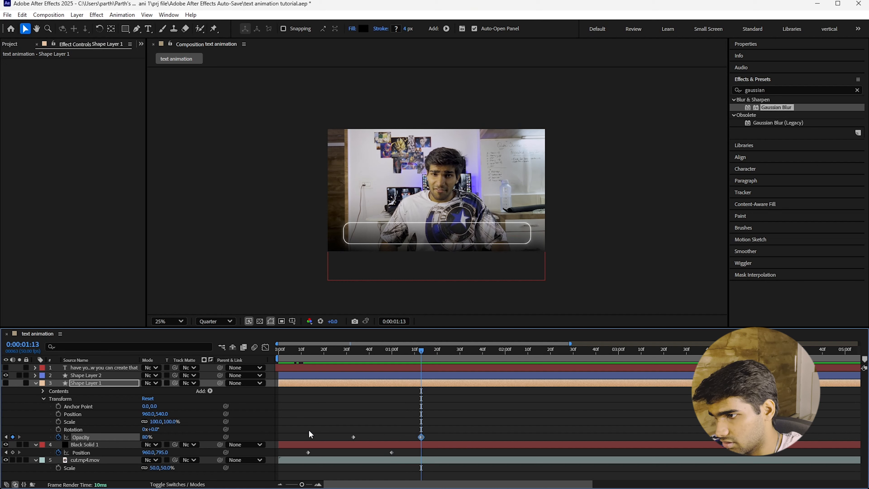
key(ctrl+z)
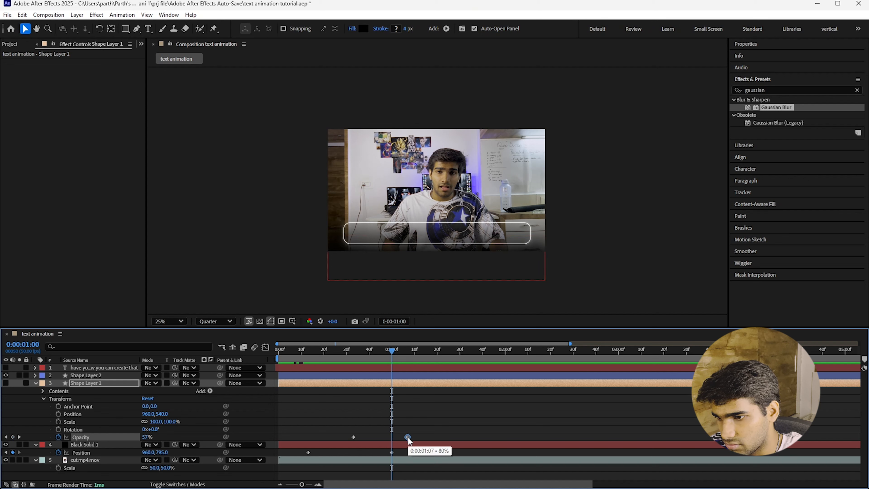
Move the black solid's last position keyframe to 0:00:01:25 and set its position to 960, 746
click(392, 452)
drag(392, 453, 448, 455)
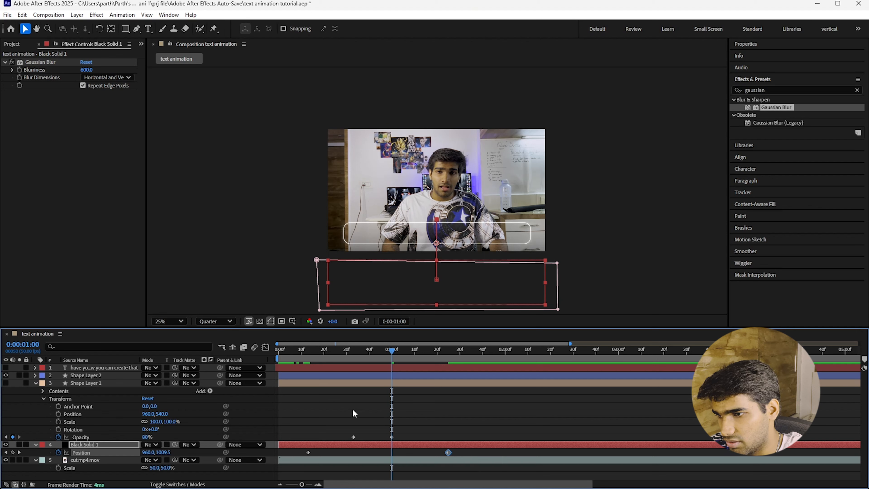
click(448, 350)
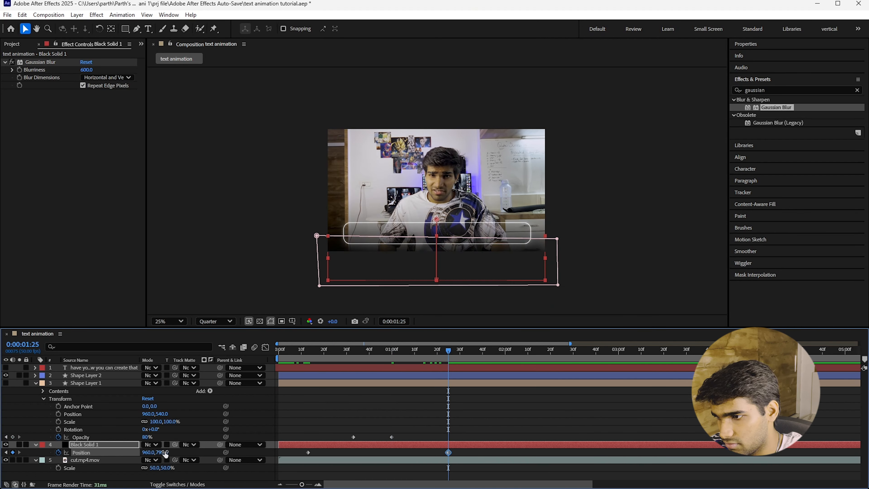
drag(164, 452, 140, 453)
click(308, 367)
Preview the retimed rise of the dark gradient behind the outline and scrub through it
click(332, 350)
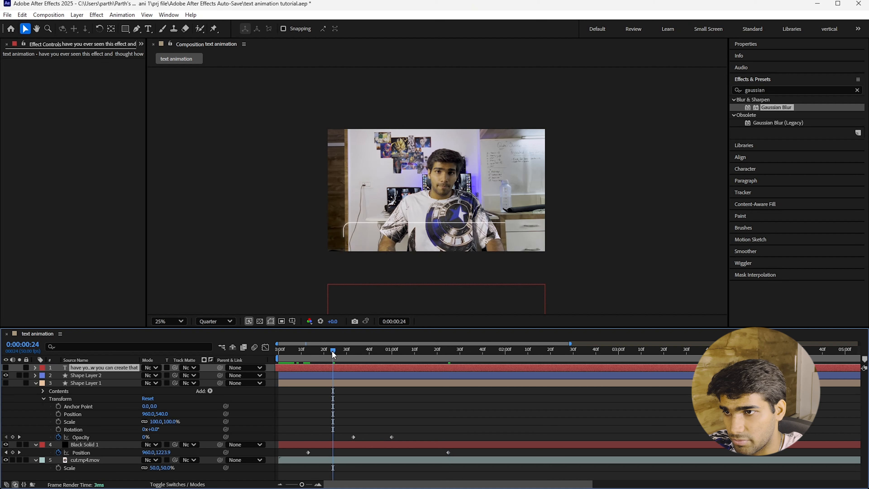
key(space)
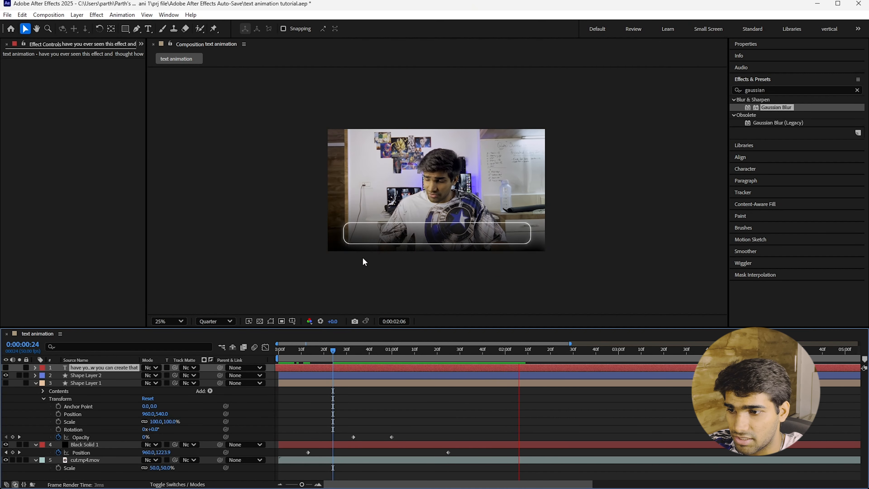
key(space)
click(319, 353)
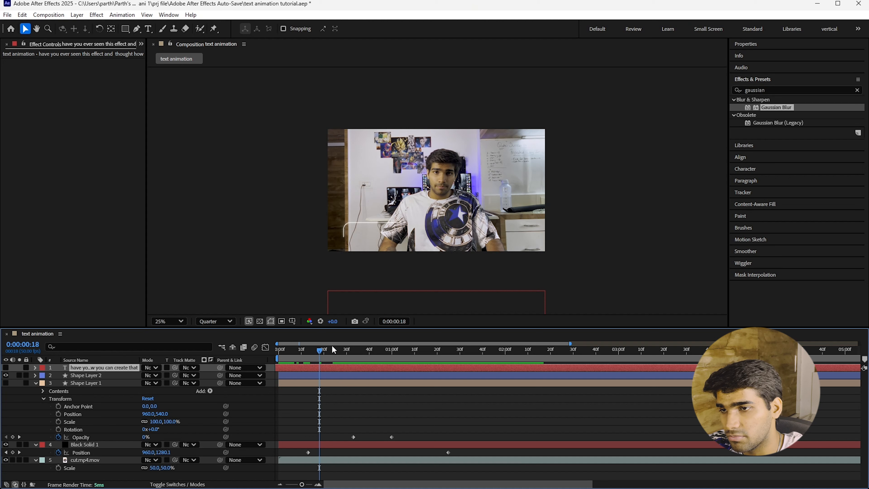
key(space)
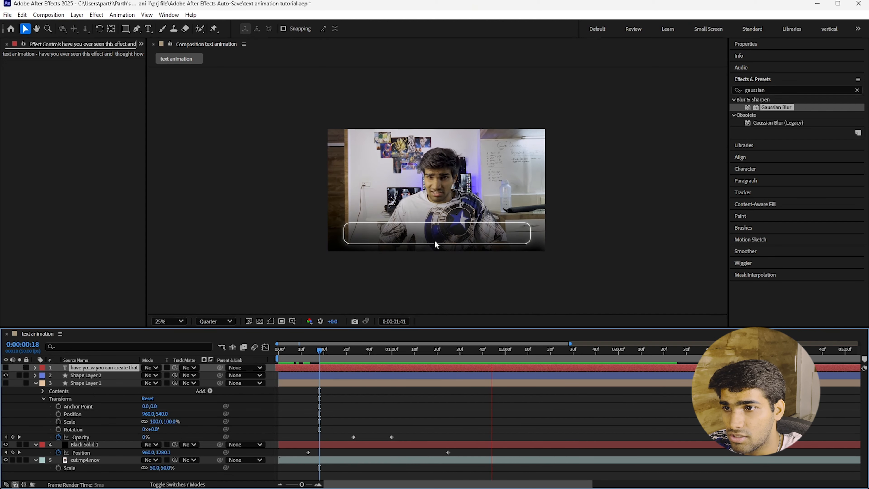
key(space)
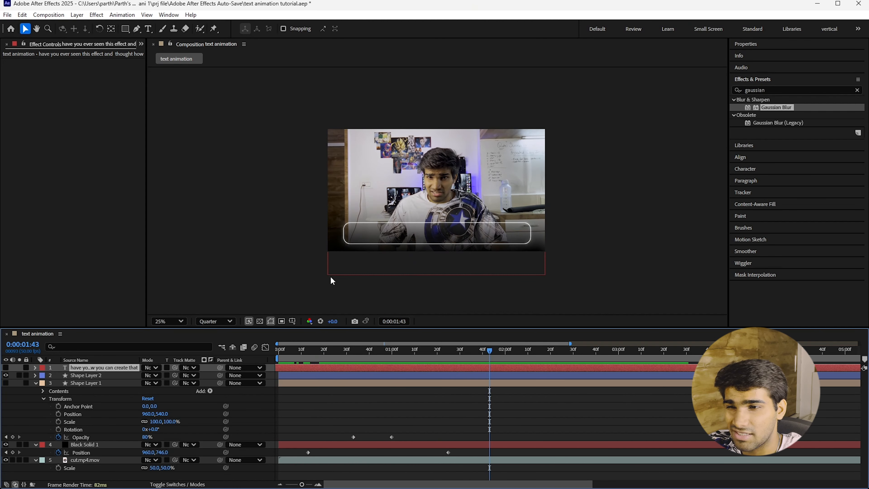
key(space)
drag(351, 345, 474, 344)
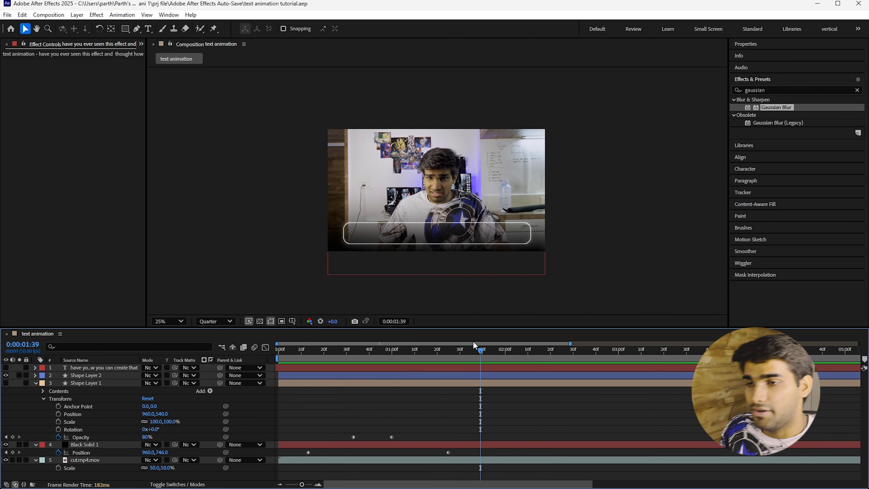
Make the text layer and Shape Layer 1 visible again and play back the complete animation from the start
click(316, 349)
click(5, 383)
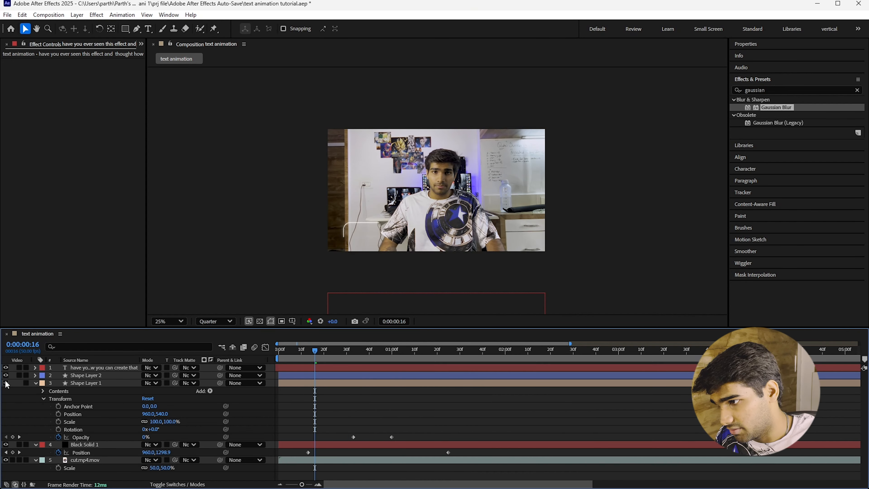
key(Home)
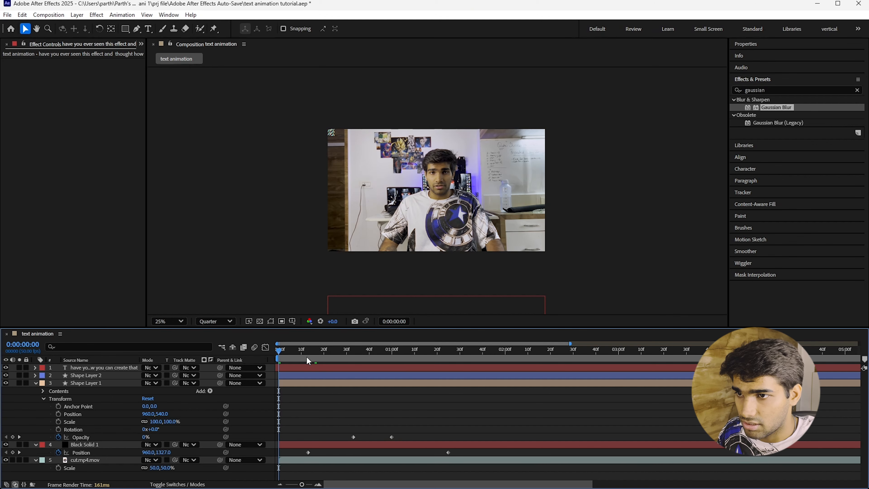
key(space)
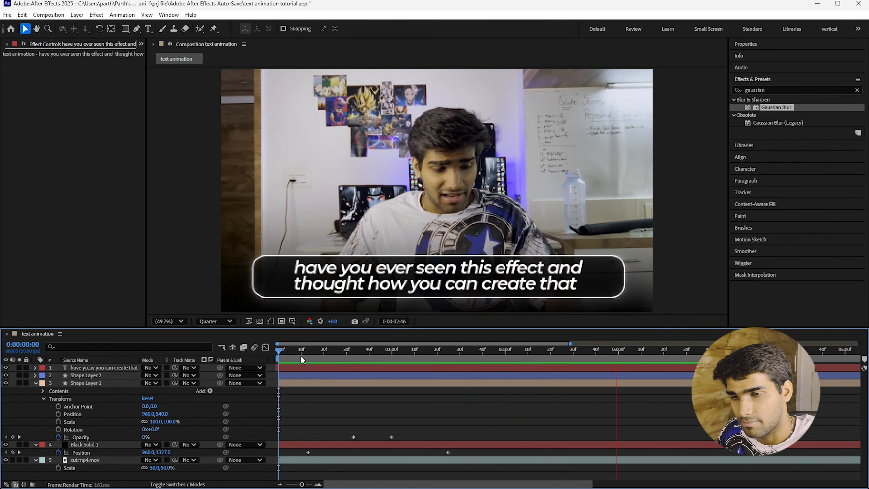
key(space)
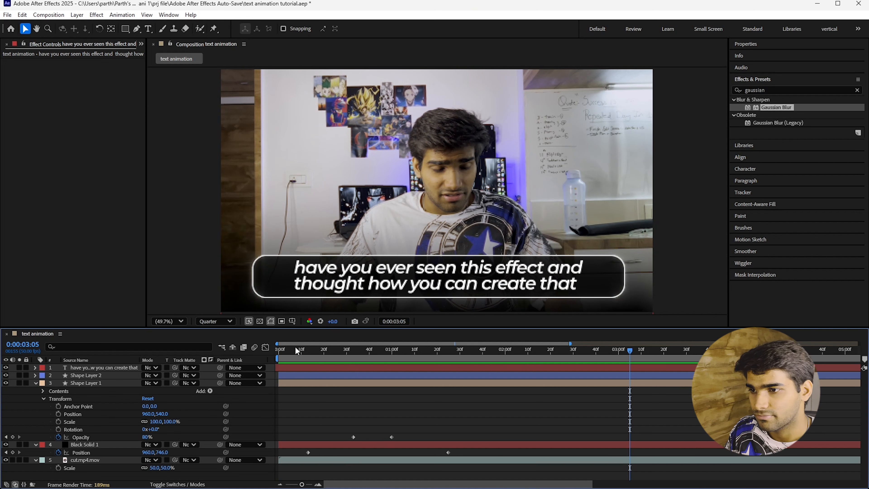
click(278, 350)
key(space)
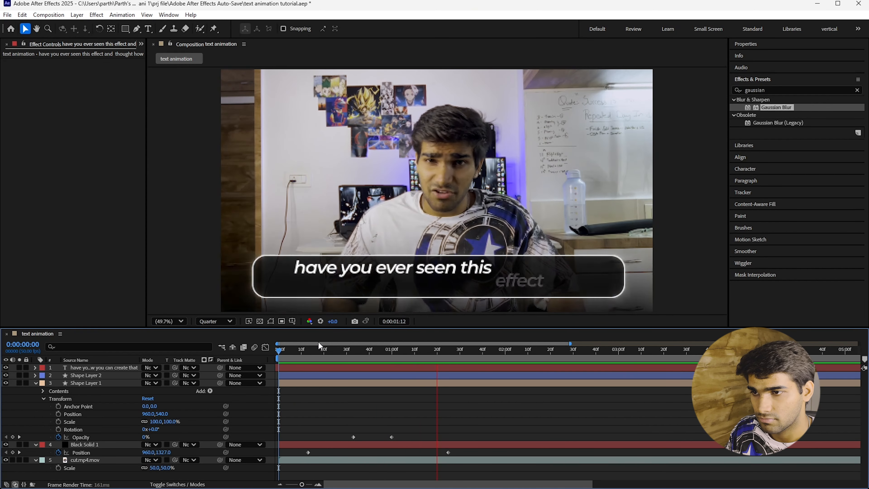
key(space)
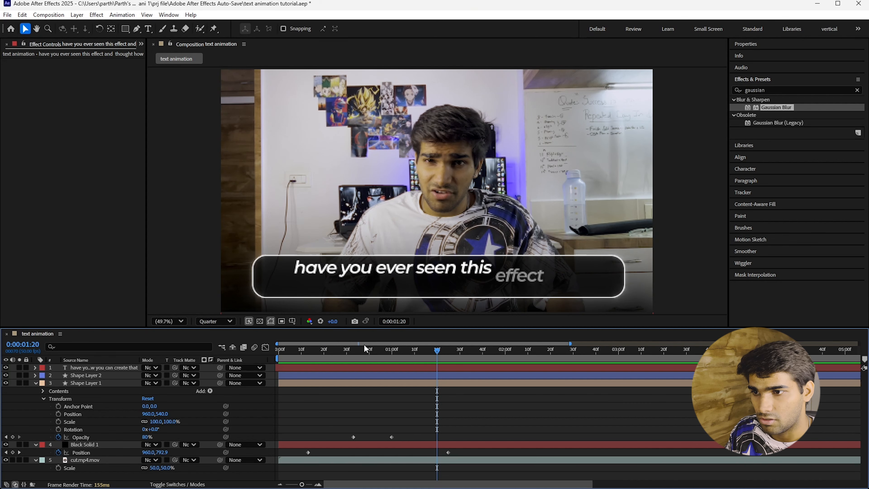
Replay the combined text, outline and dark gradient animation from the start and again from 0:00:00:07
drag(337, 351, 277, 354)
key(space)
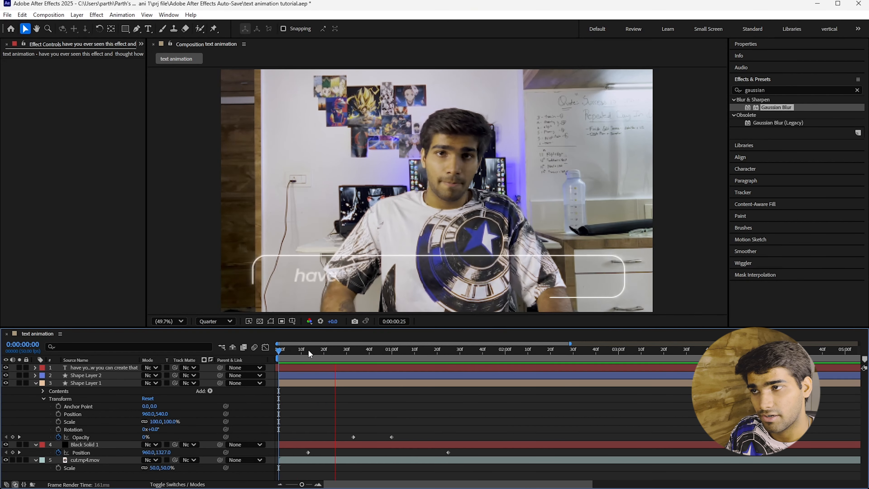
click(294, 350)
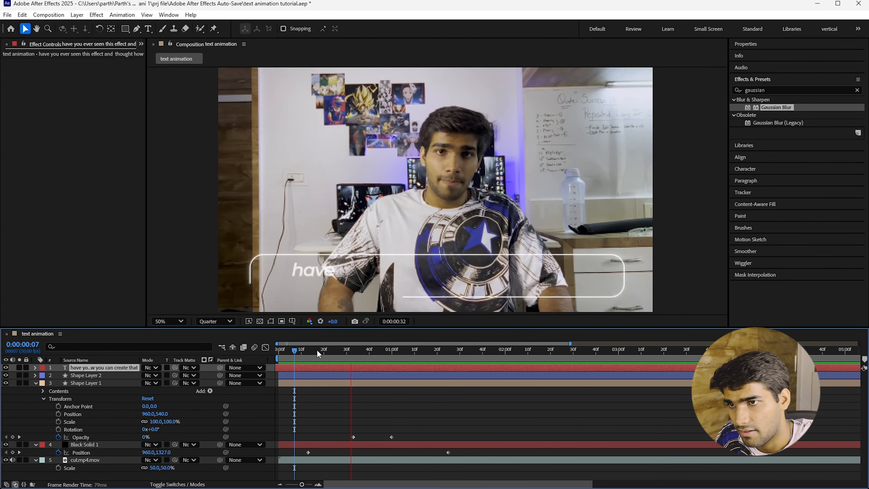
key(space)
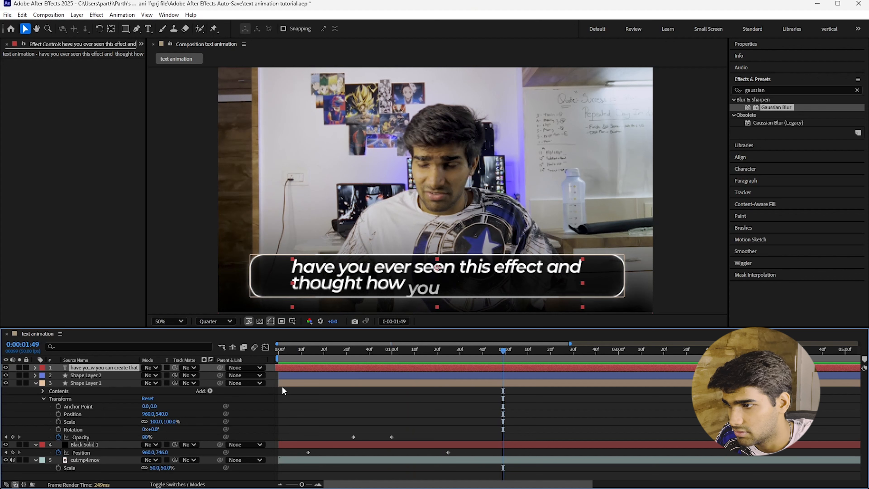
Shift the text layer, both shape layers and the black solid together about 63 frames later, and preview the new timing from 0:00:00:27
click(36, 383)
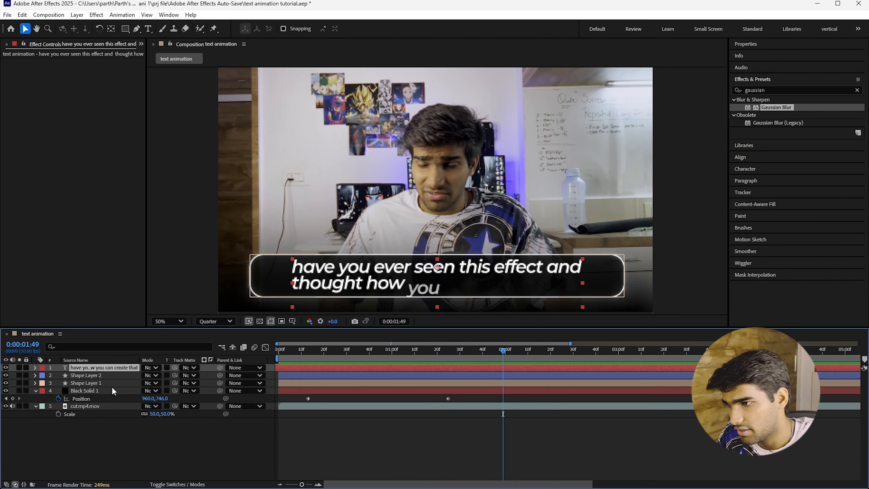
shift+click(57, 388)
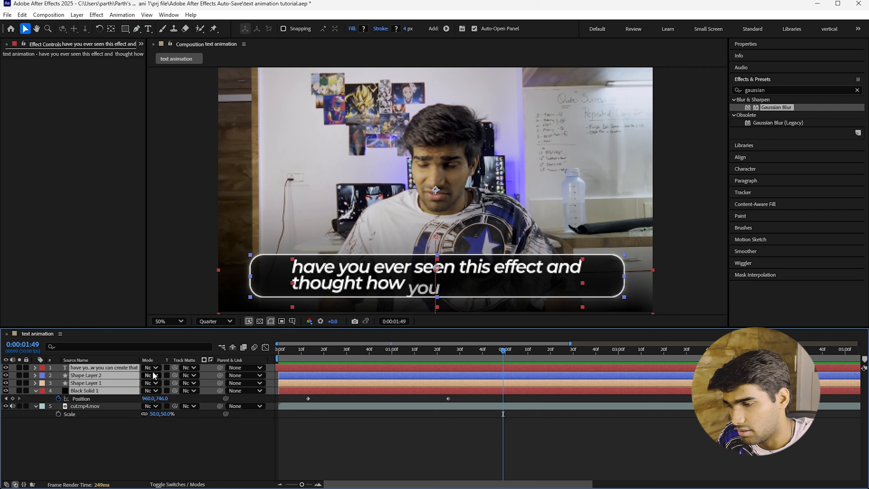
drag(291, 369, 434, 369)
click(340, 349)
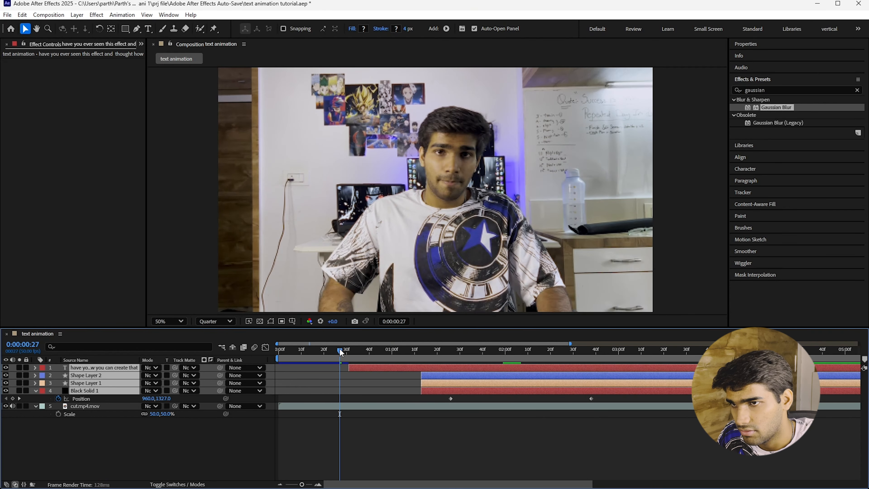
key(space)
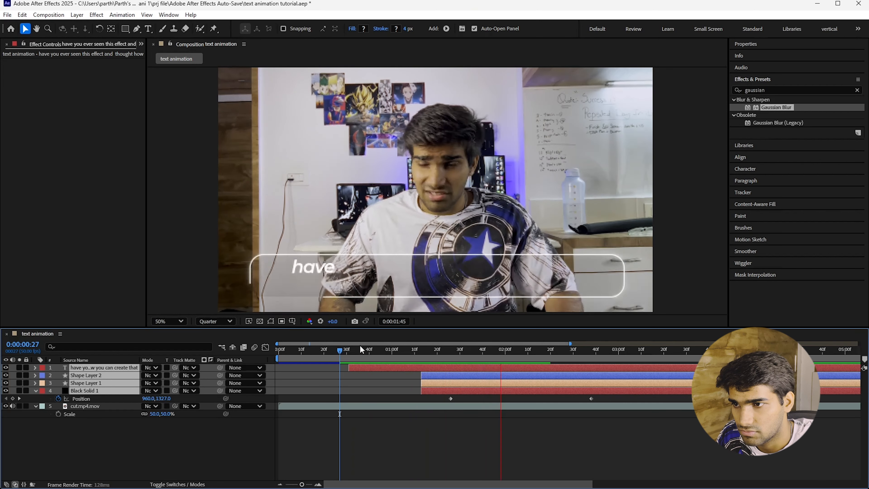
Shift the four selected animation layers about 15 frames earlier and preview the result from 0:00:00:13
drag(372, 372, 335, 368)
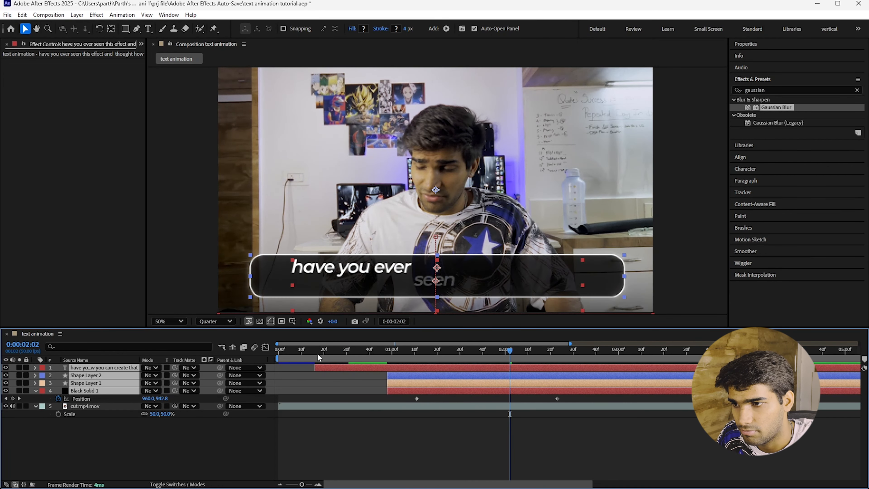
click(306, 350)
key(space)
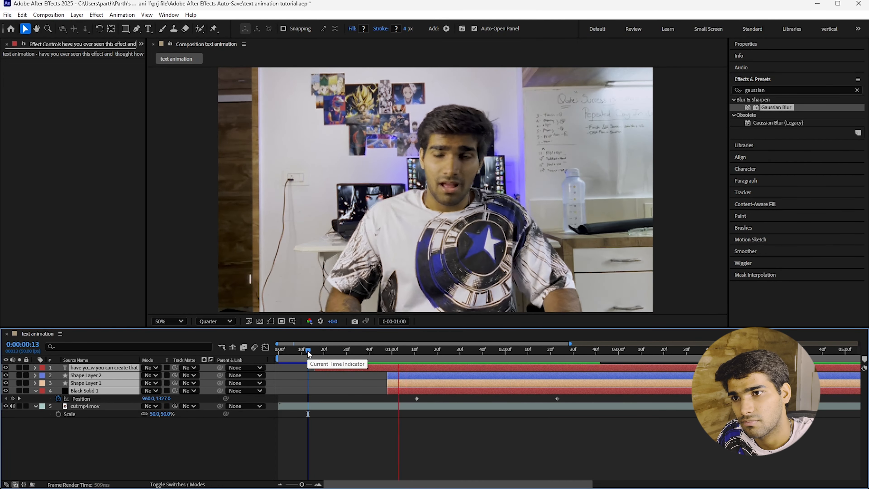